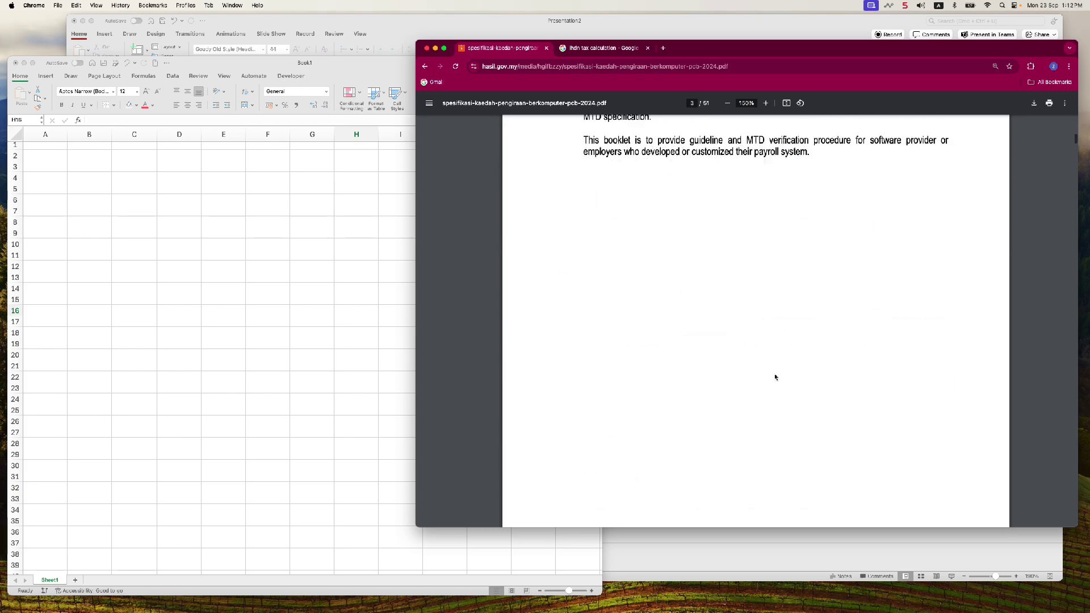
- Find Table 1 with the values of P, M, R and B in the tax deduction specification PDF
{"action": "scroll", "coordinate": [775, 377], "scroll_direction": "down", "scroll_amount": 20}
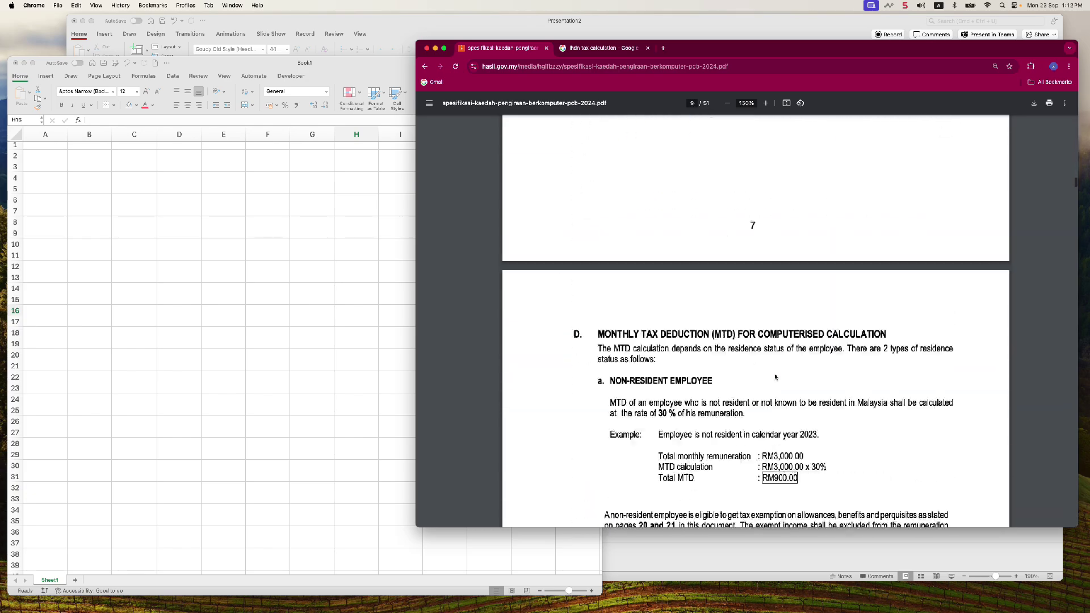
{"action": "scroll", "coordinate": [787, 357], "scroll_direction": "up", "scroll_amount": 10}
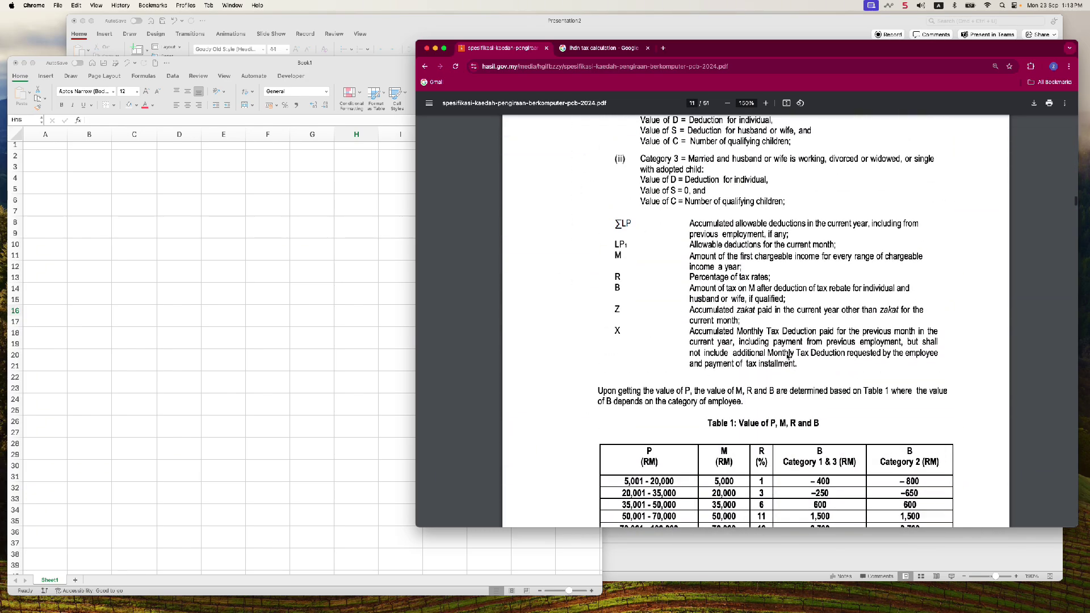
{"action": "scroll", "coordinate": [705, 261], "scroll_direction": "down", "scroll_amount": 15}
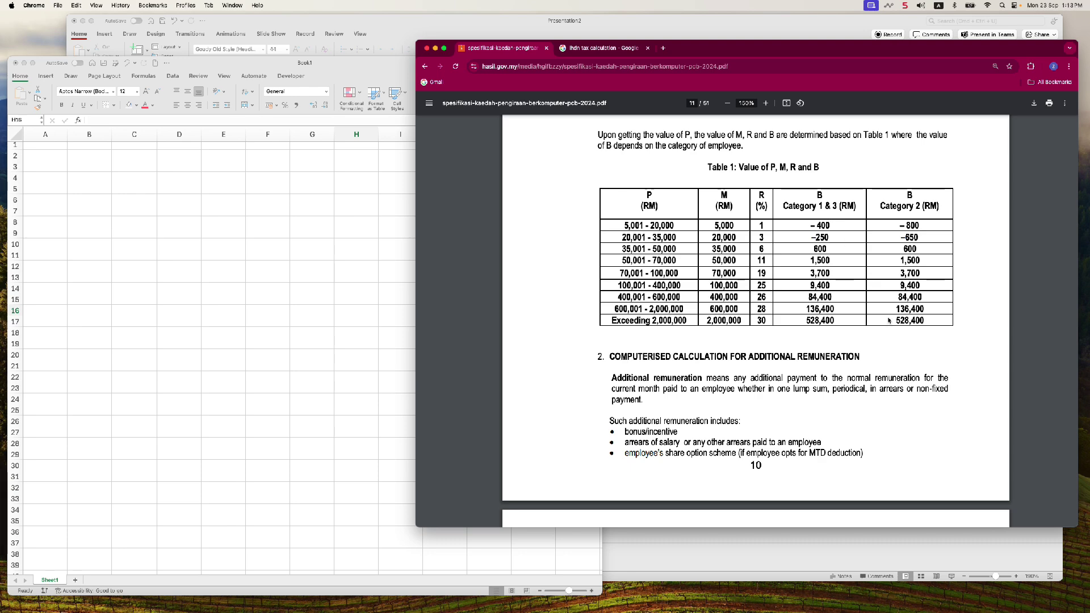
- Switch to Excel, label cell C5 "Annual Taxable Income" and fit column C's width to the text
{"action": "left_click", "coordinate": [169, 270]}
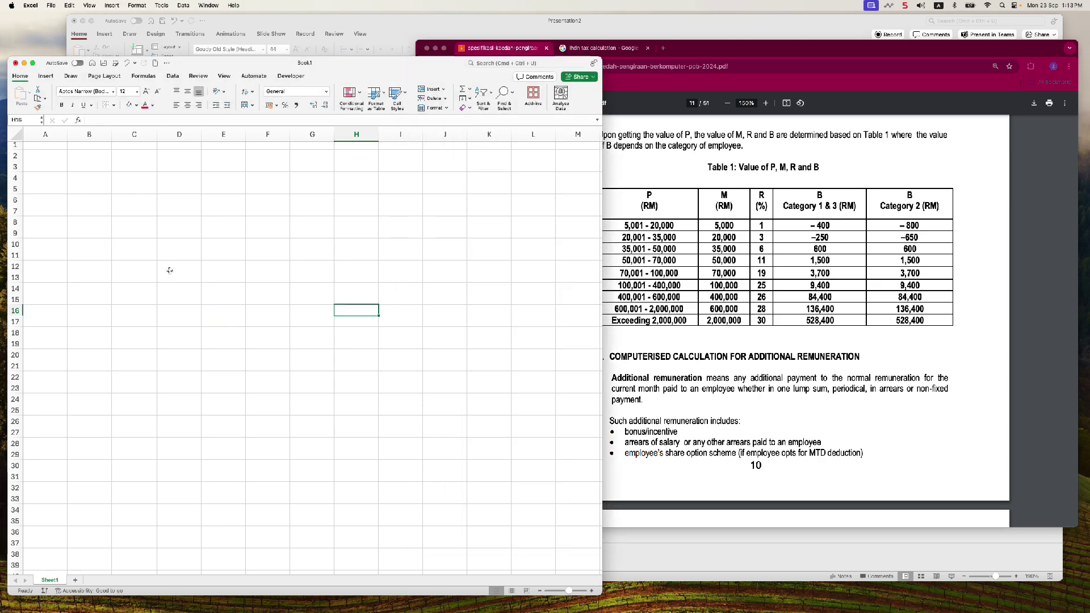
{"action": "left_click", "coordinate": [120, 170]}
{"action": "left_click", "coordinate": [145, 211]}
{"action": "left_click", "coordinate": [121, 186]}
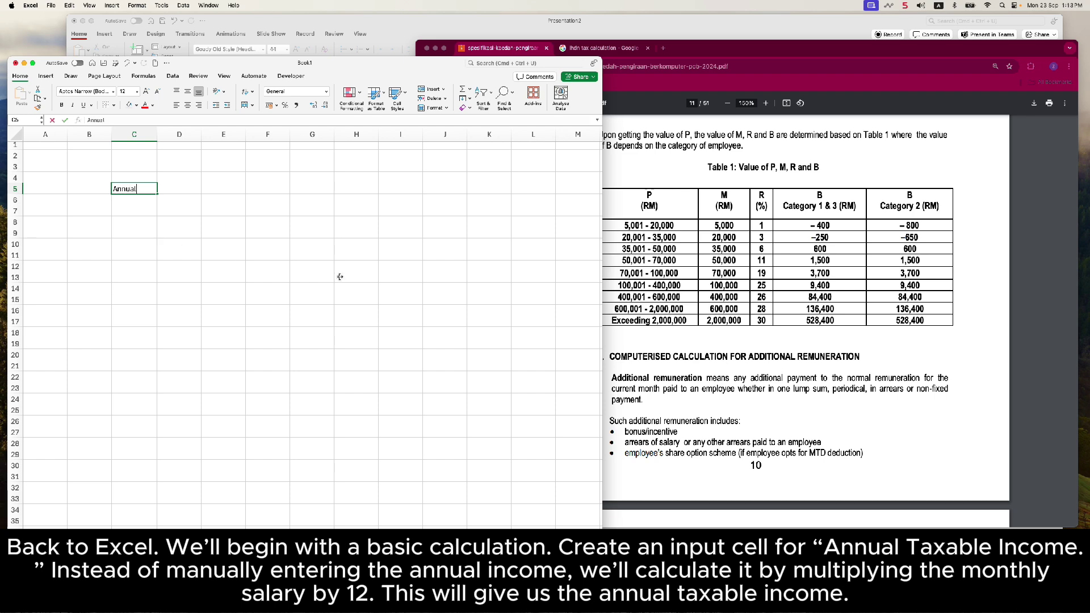
{"action": "type", "text": "Annual Taxable Income"}
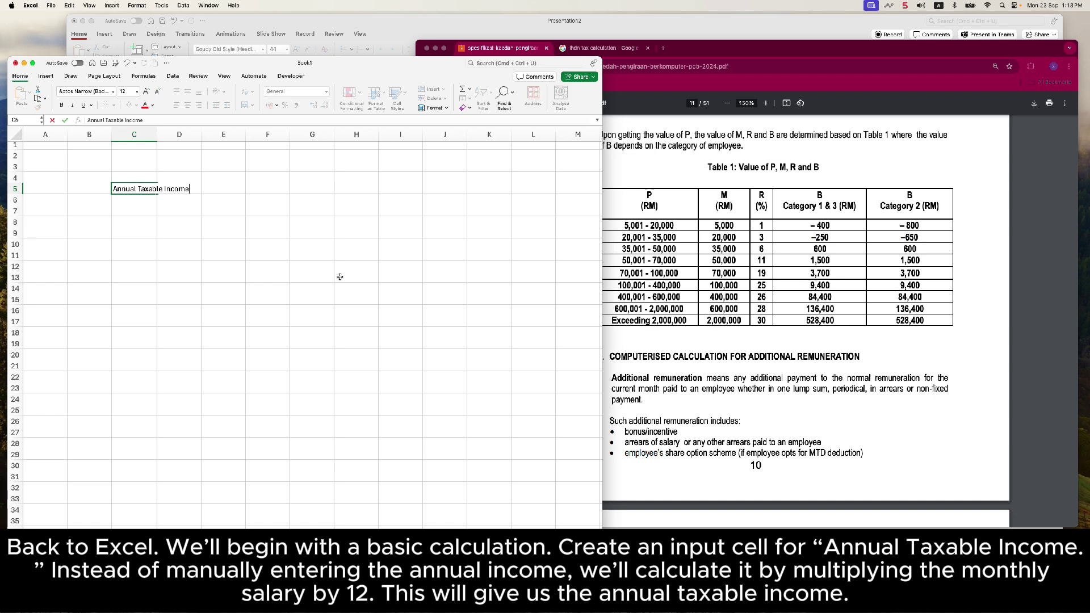
{"action": "key", "text": "Return"}
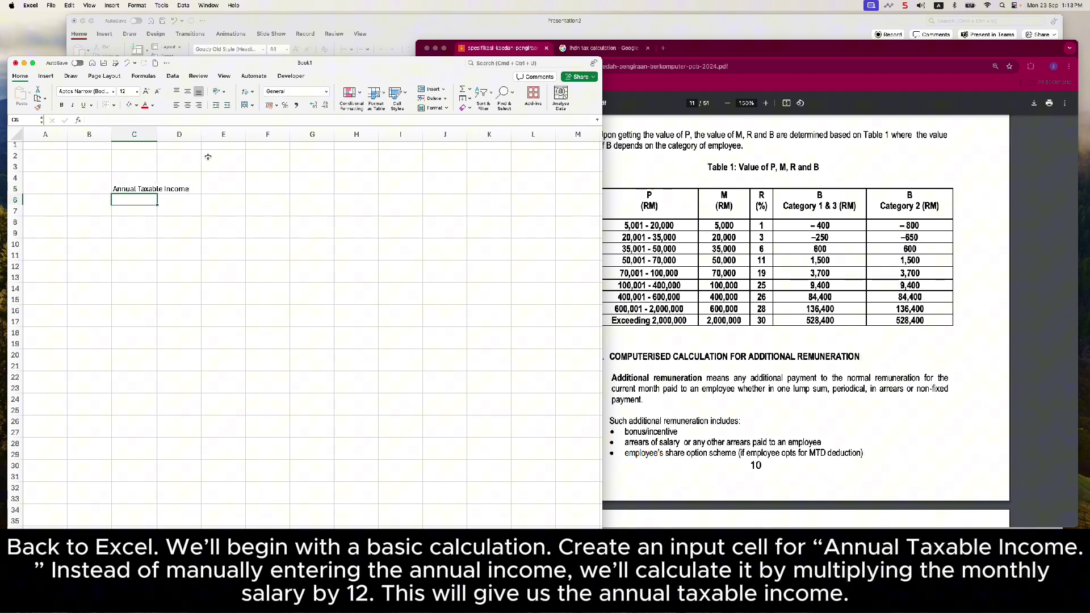
{"action": "double_click", "coordinate": [156, 134]}
- Label cell C3 "Monthly Income" and enter 5000 beside it in D3
{"action": "left_click", "coordinate": [212, 190]}
{"action": "left_click", "coordinate": [140, 176]}
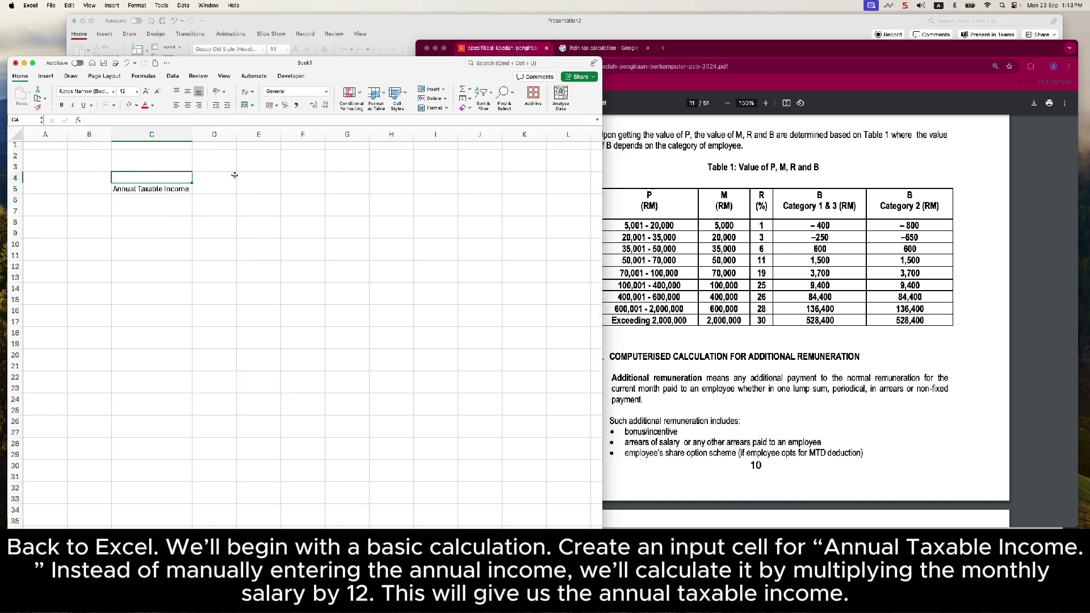
{"action": "left_click", "coordinate": [159, 165]}
{"action": "type", "text": "Mon"}
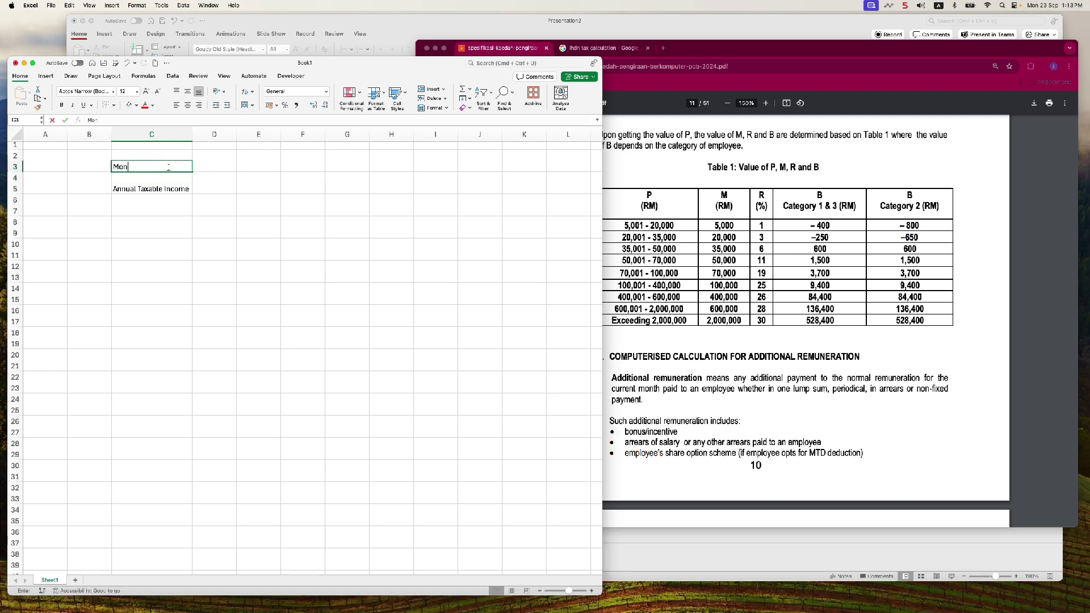
{"action": "type", "text": "thly Income"}
{"action": "key", "text": "Tab"}
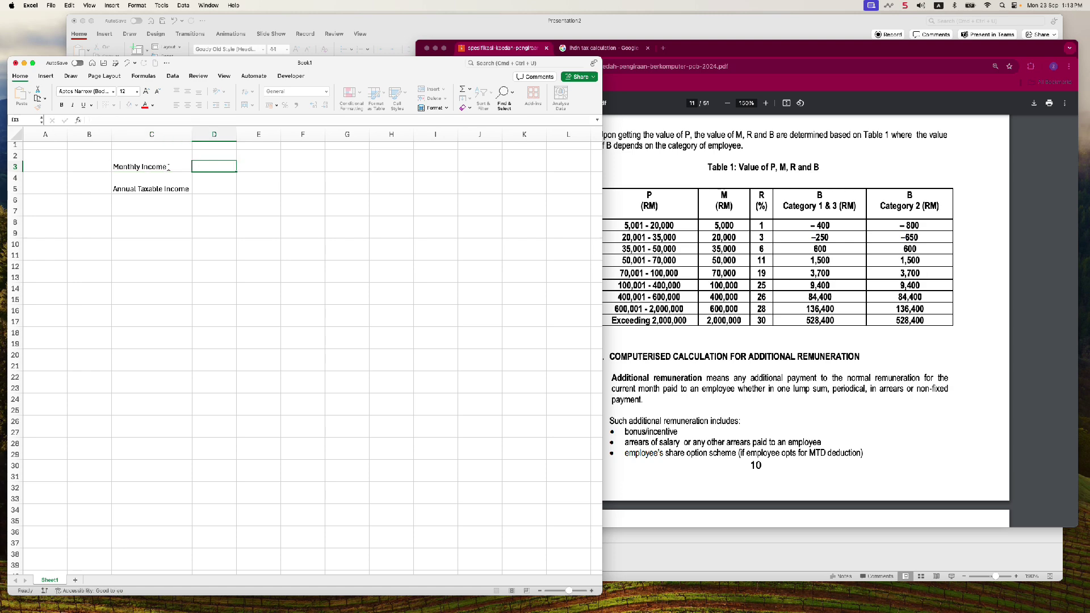
{"action": "type", "text": "5000"}
{"action": "key", "text": "Return"}
- Label cell C4 "Annual Income" and calculate it in D4 with the formula =D3*12
{"action": "type", "text": "Ann"}
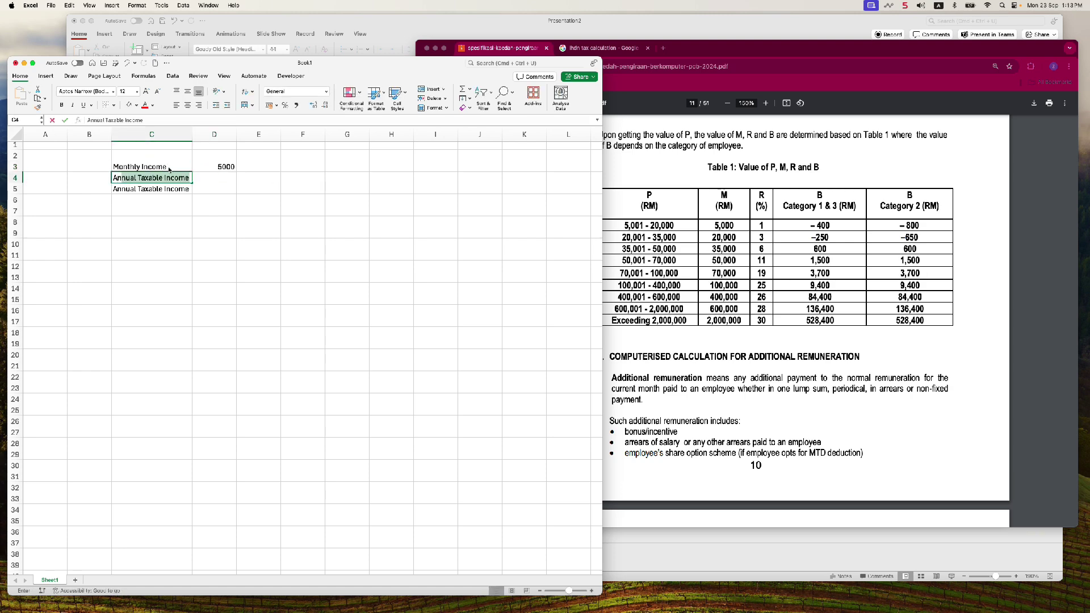
{"action": "type", "text": "ual Income"}
{"action": "key", "text": "Tab"}
{"action": "type", "text": "="}
{"action": "key", "text": "Up"}
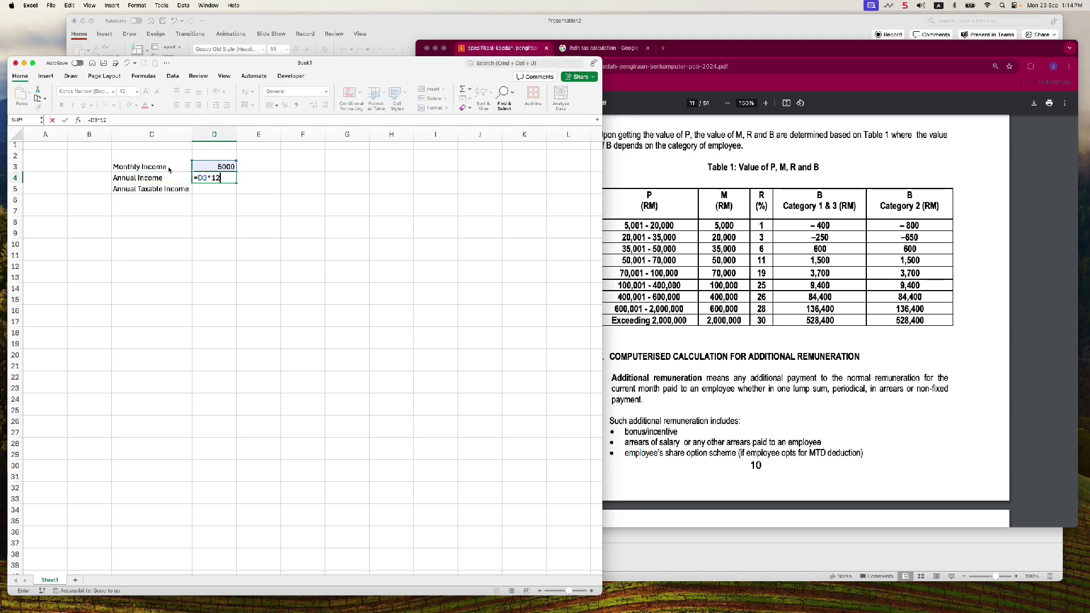
{"action": "key", "text": "Return"}
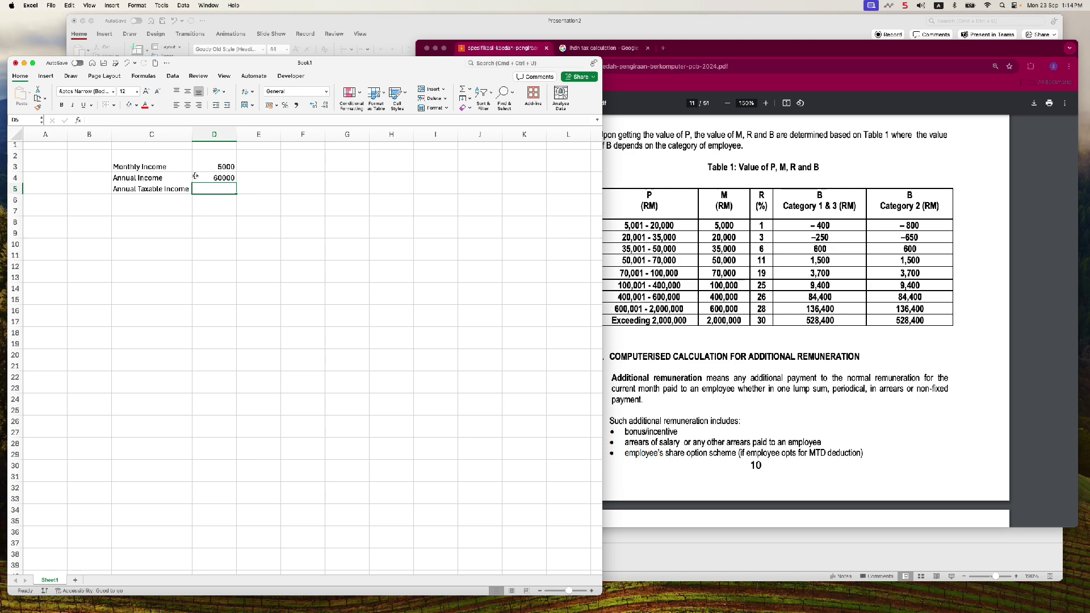
- Set the annual taxable income in D5 equal to the annual income with =D4
{"action": "type", "text": "="}
{"action": "key", "text": "Up"}
{"action": "key", "text": "Return"}
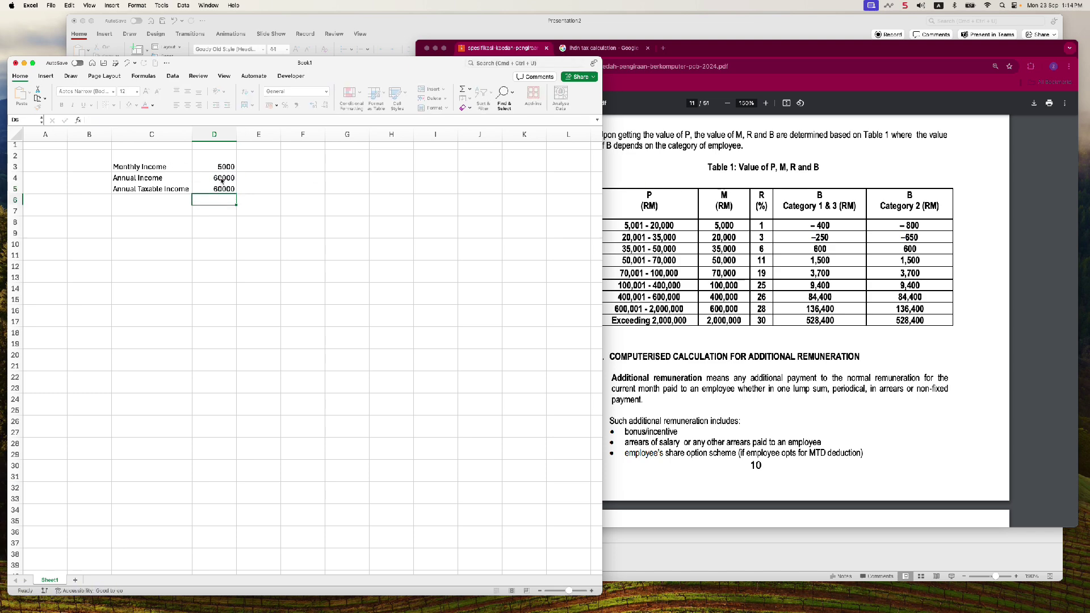
- Move the Annual Taxable Income label and value down to row 6 and give them a thick box border
{"action": "left_click_drag", "start_coordinate": [127, 193], "coordinate": [224, 200]}
{"action": "left_click", "coordinate": [180, 200]}
{"action": "left_click", "coordinate": [113, 106]}
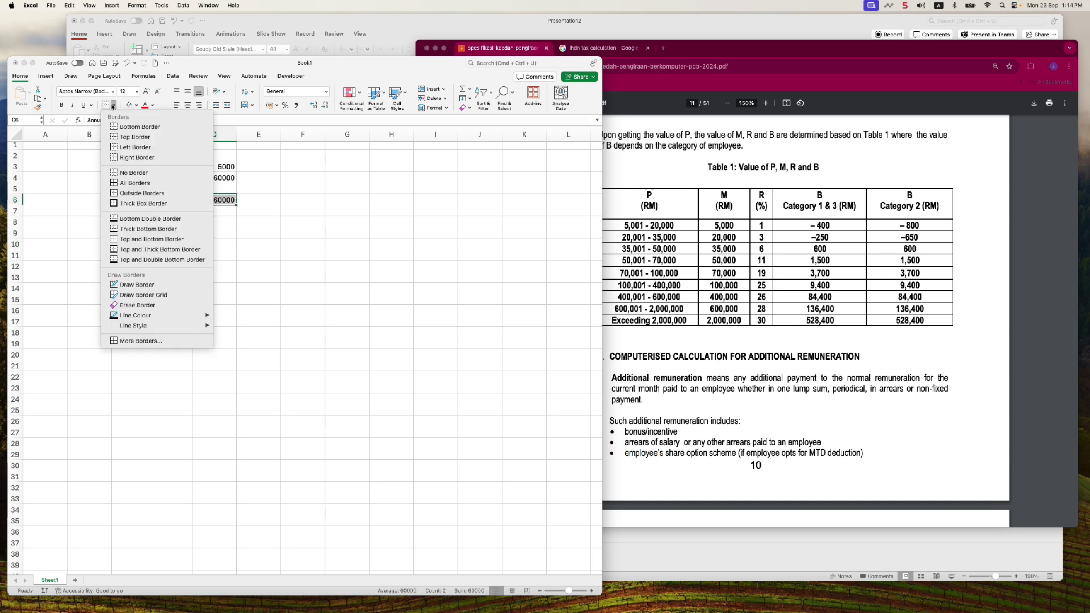
{"action": "left_click", "coordinate": [144, 203]}
{"action": "left_click", "coordinate": [259, 212]}
{"action": "left_click", "coordinate": [303, 234]}
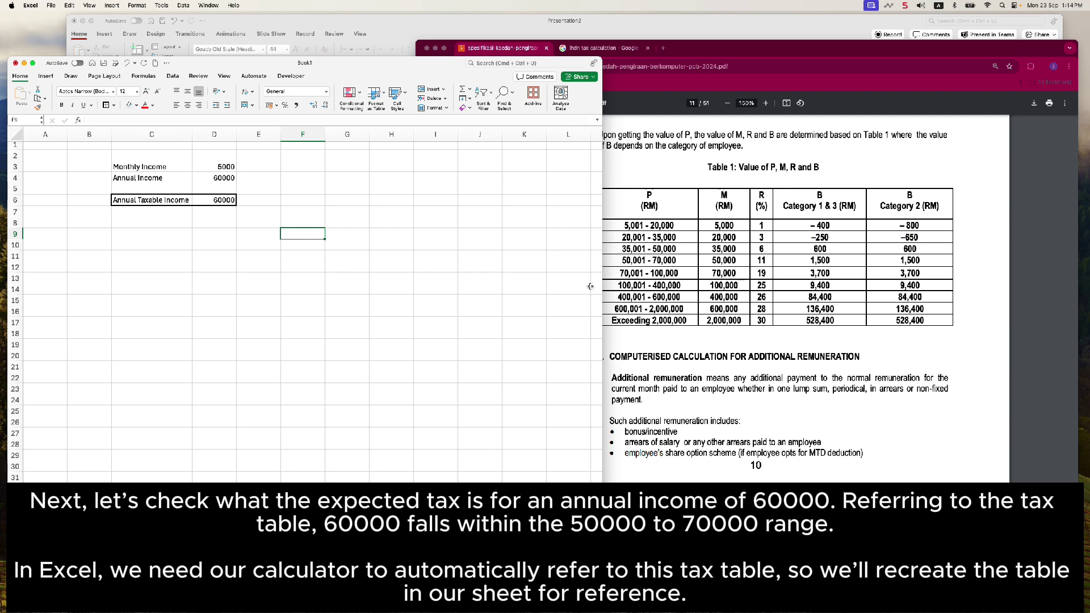
- Switch to the PDF in Chrome and examine the 50,001 - 70,000 row of Table 1
{"action": "left_click", "coordinate": [732, 297]}
{"action": "left_click_drag", "start_coordinate": [626, 261], "coordinate": [948, 258]}
{"action": "left_click", "coordinate": [937, 261]}
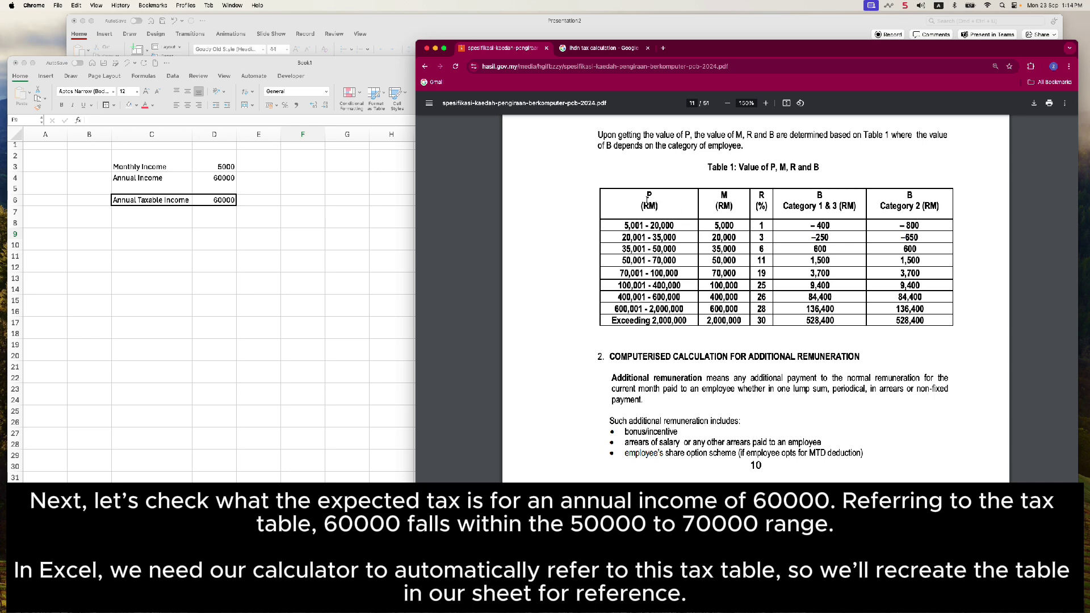
- Switch back to Excel, paste the copied tax table with columns P, M, R, Cat 1 & 3 and Cat 2 at H3, and lower the workbook window
{"action": "left_click", "coordinate": [302, 233]}
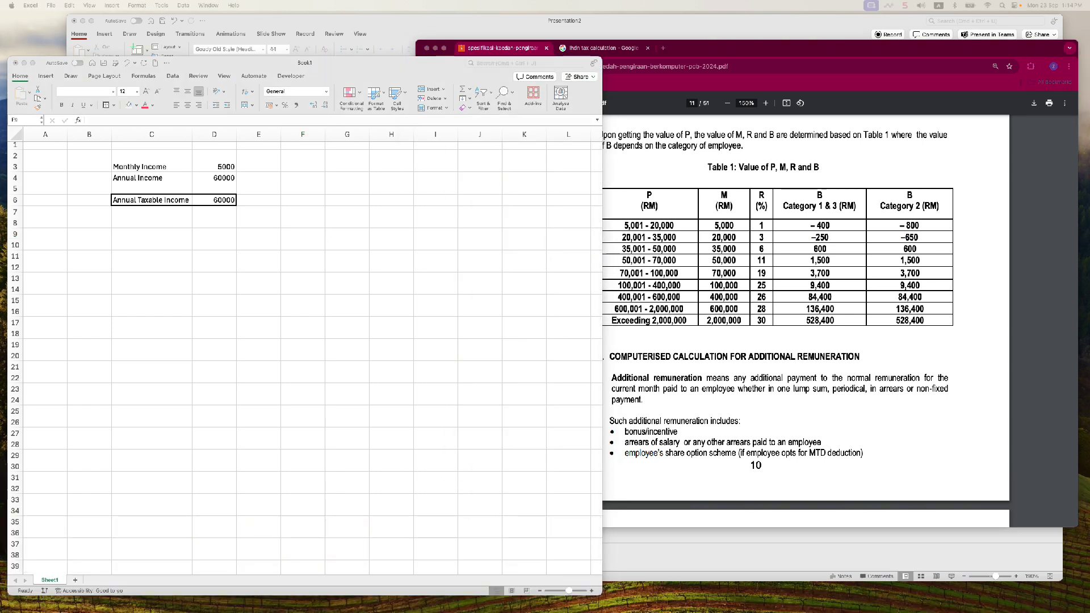
{"action": "left_click", "coordinate": [387, 165]}
{"action": "key", "text": "super+v"}
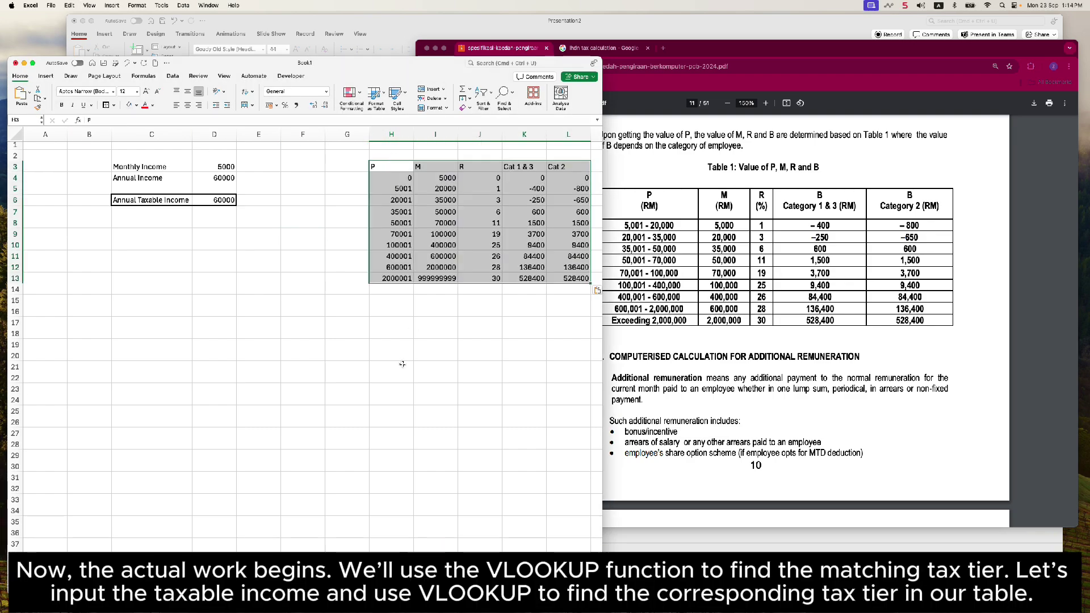
{"action": "left_click", "coordinate": [391, 367]}
{"action": "left_click_drag", "start_coordinate": [367, 59], "coordinate": [363, 102]}
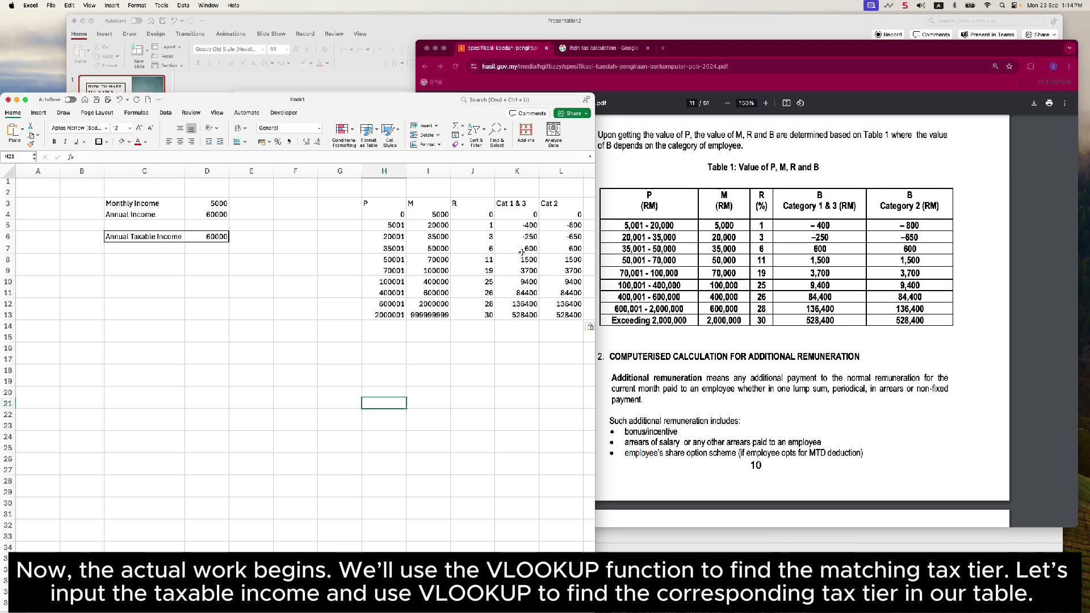
- Label cell C8 "Annual PCB" below the annual taxable income
{"action": "left_click", "coordinate": [239, 311]}
{"action": "left_click", "coordinate": [152, 257]}
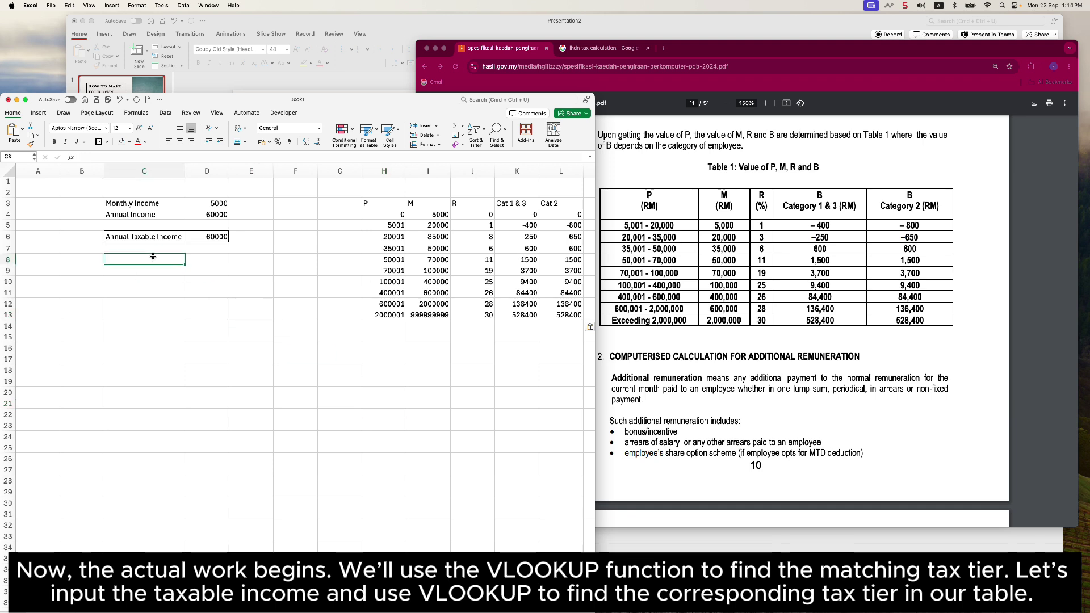
{"action": "type", "text": "Annu"}
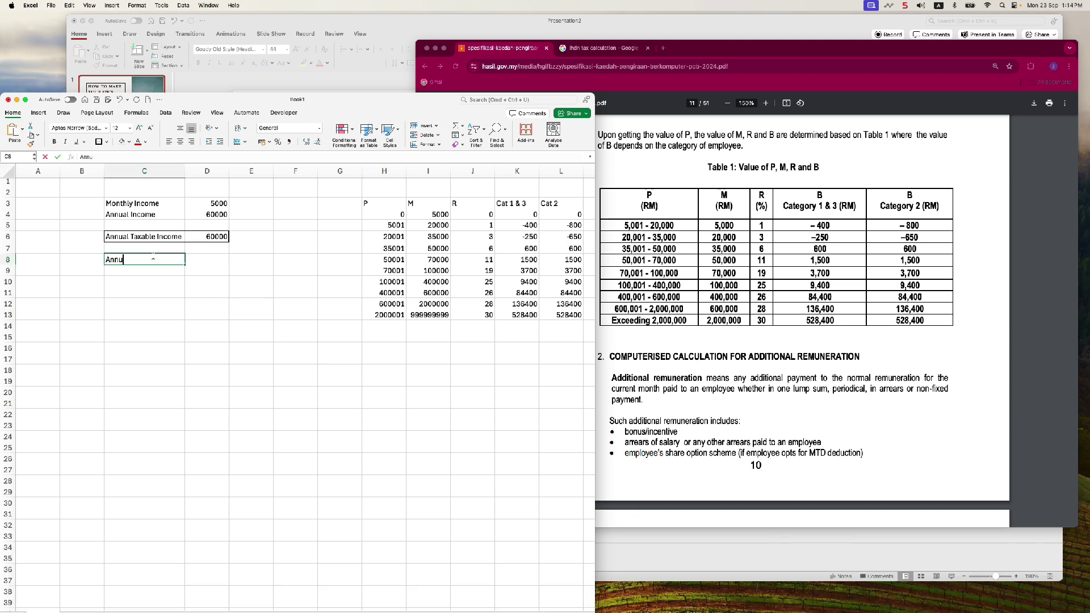
{"action": "type", "text": "al PCB"}
{"action": "key", "text": "Tab"}
- Look up the annual PCB in D8 with =VLOOKUP(D6,H3:L13,4,TRUE), using an approximate match
{"action": "type", "text": "="}
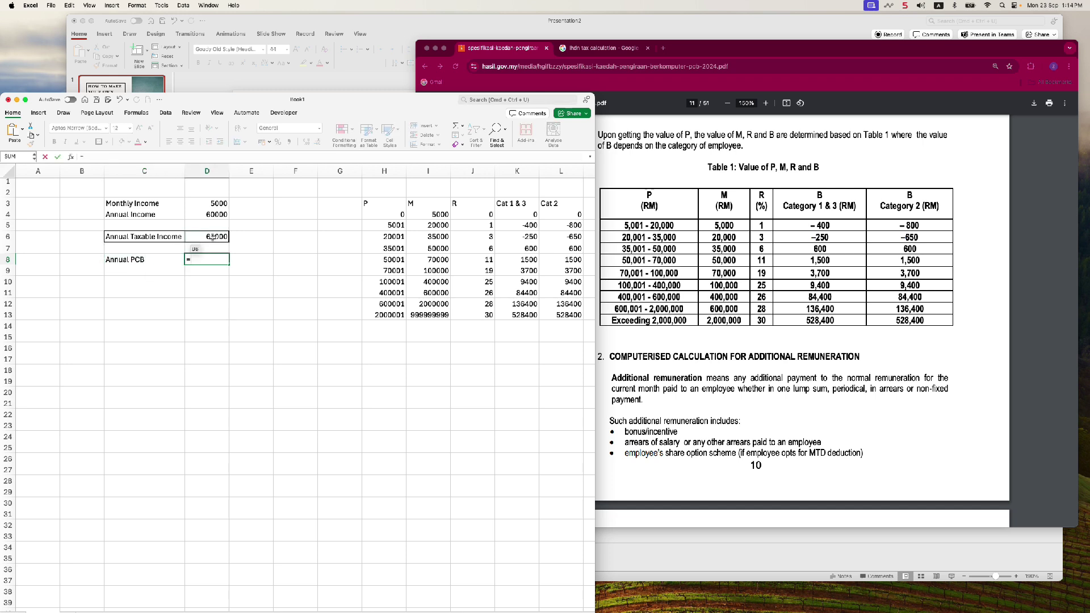
{"action": "type", "text": "vloo"}
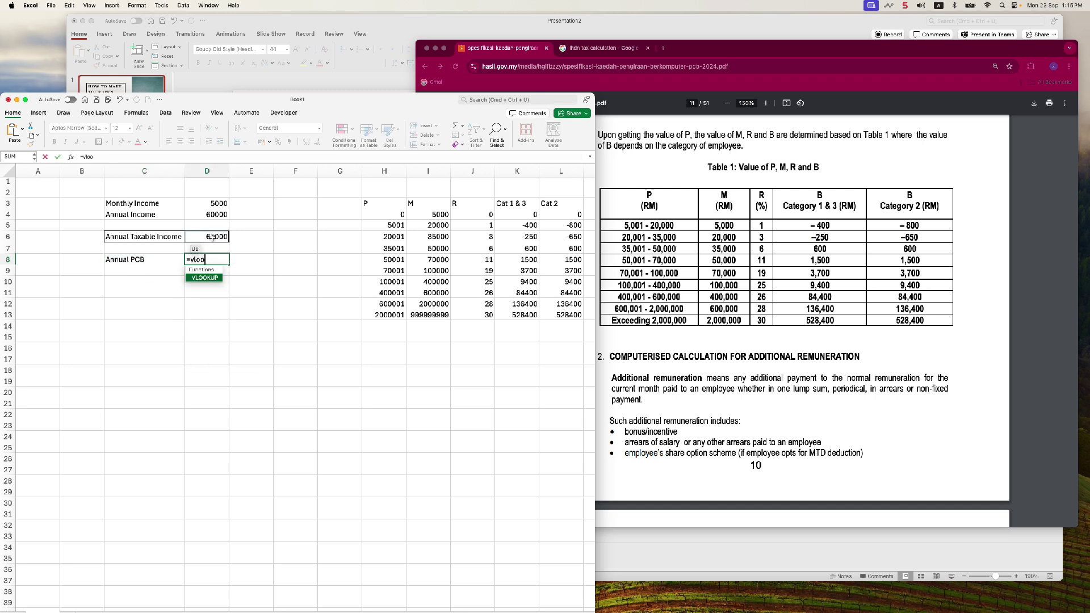
{"action": "type", "text": "kup("}
{"action": "left_click", "coordinate": [213, 237]}
{"action": "type", "text": ","}
{"action": "left_click_drag", "start_coordinate": [392, 204], "coordinate": [557, 313]}
{"action": "type", "text": ","}
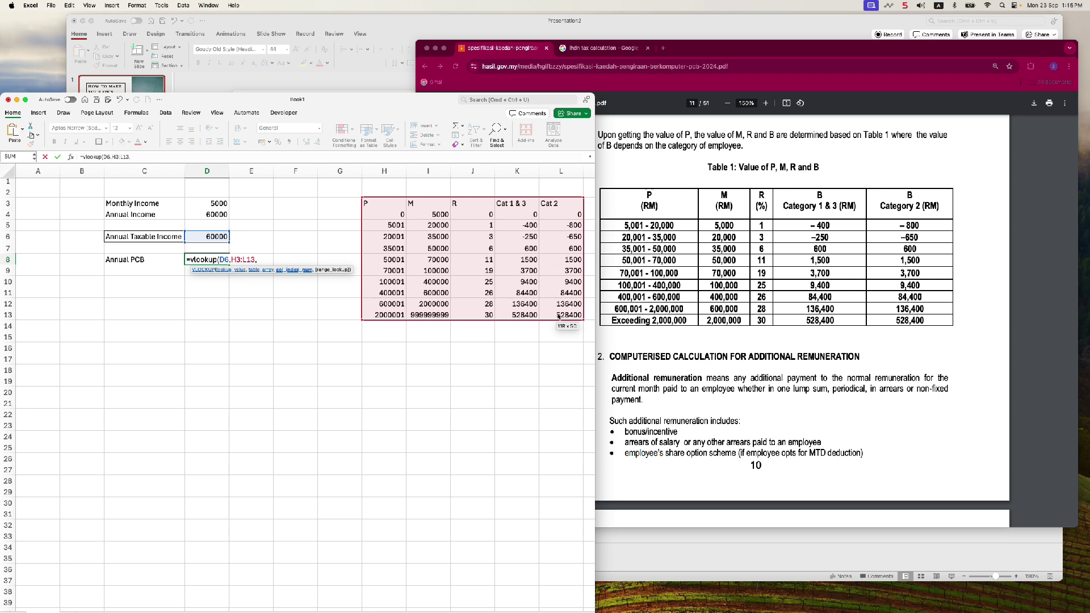
{"action": "type", "text": "4,"}
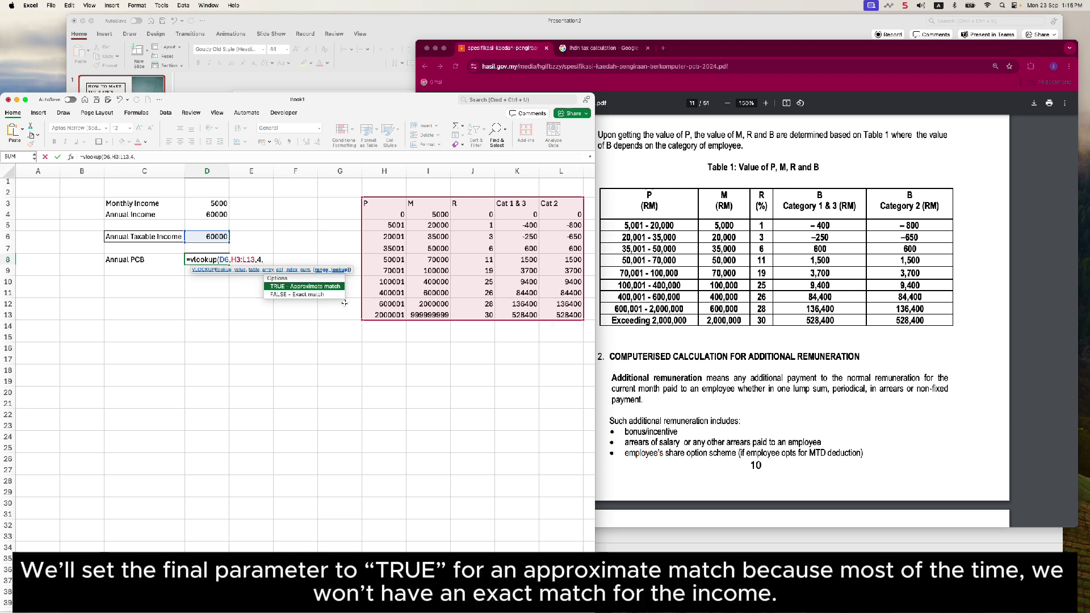
{"action": "key", "text": "Down"}
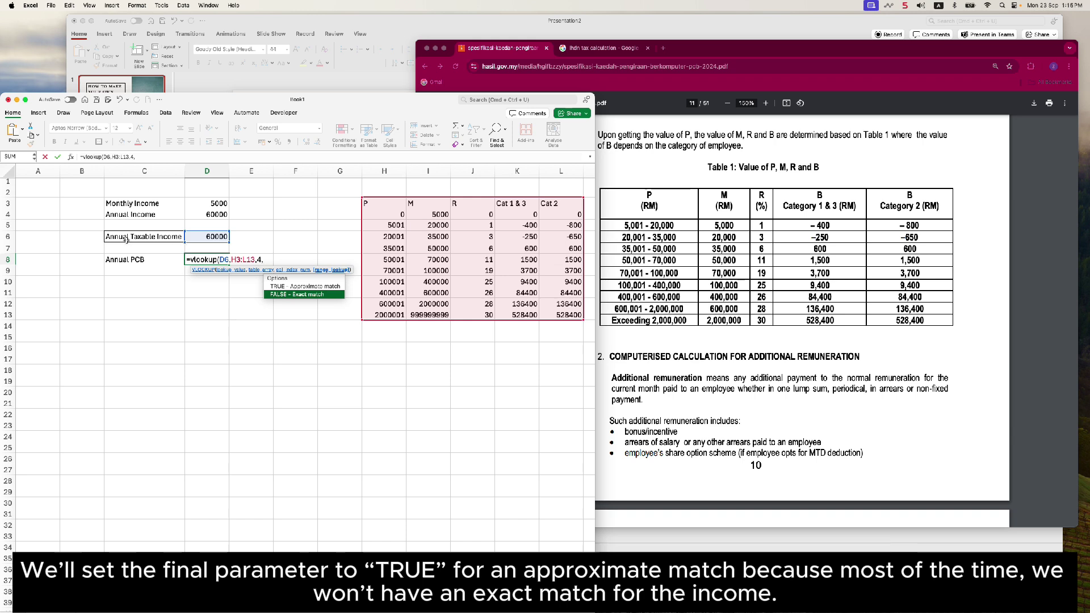
{"action": "left_click", "coordinate": [311, 287]}
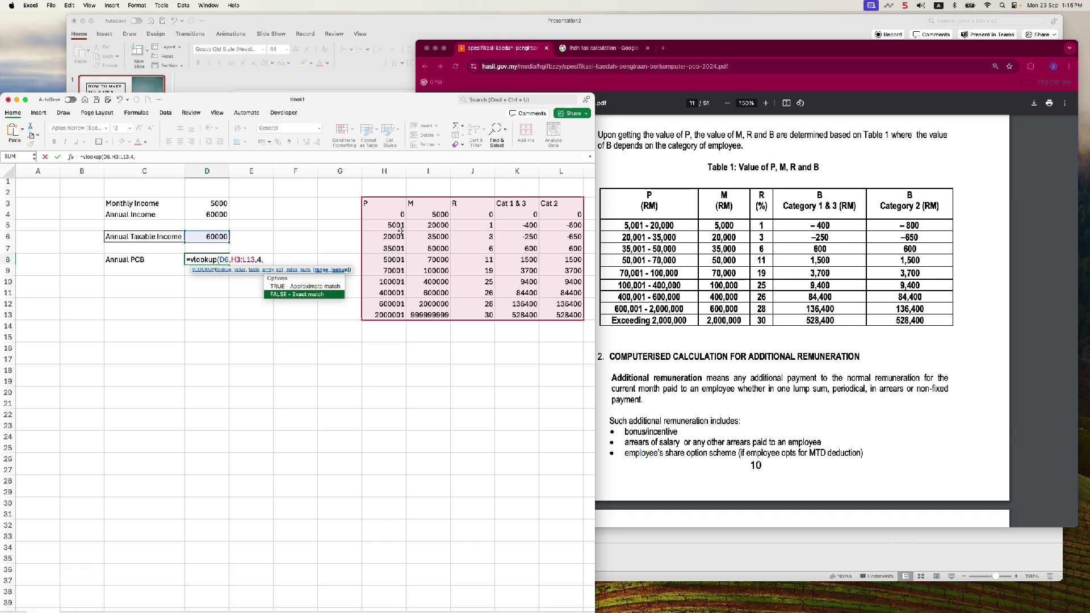
{"action": "double_click", "coordinate": [321, 289]}
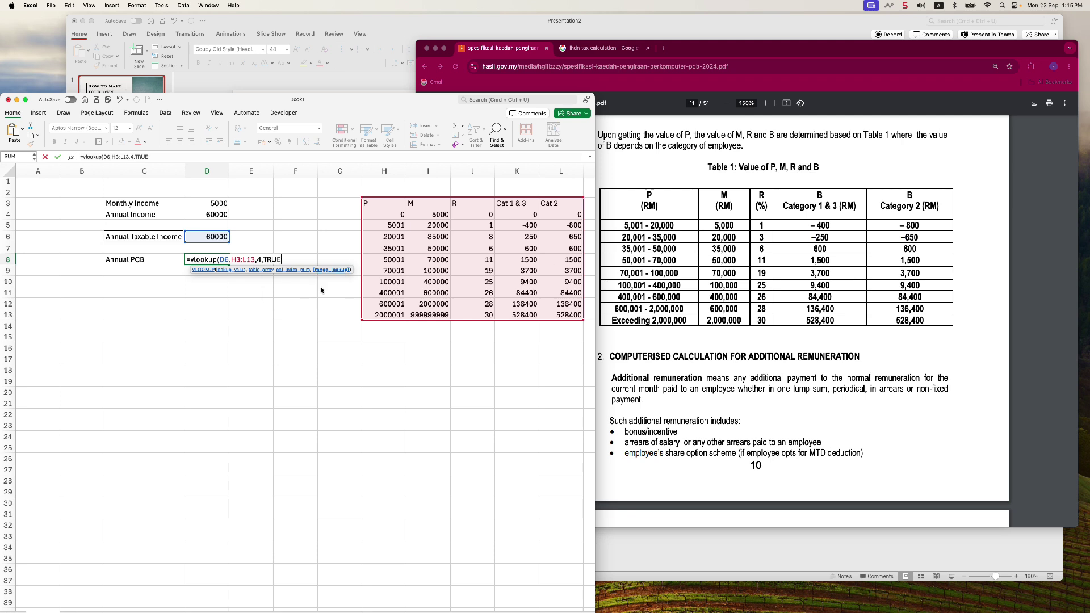
{"action": "type", "text": ")"}
{"action": "key", "text": "Return"}
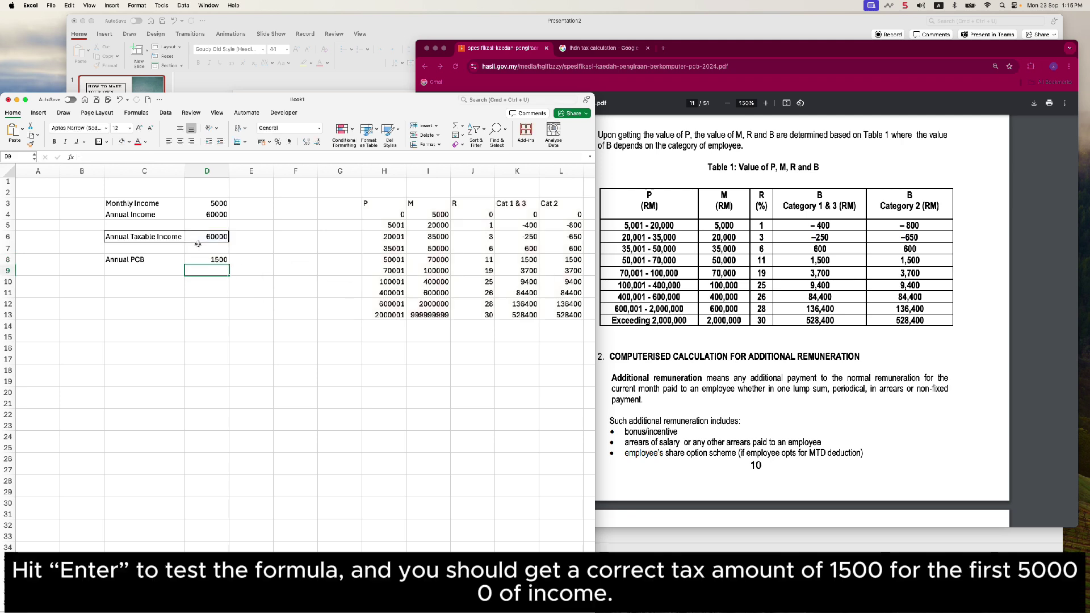
- Highlight the 50001 tier of the tax table, cells H8:L8, with a yellow fill
{"action": "left_click_drag", "start_coordinate": [378, 259], "coordinate": [565, 259]}
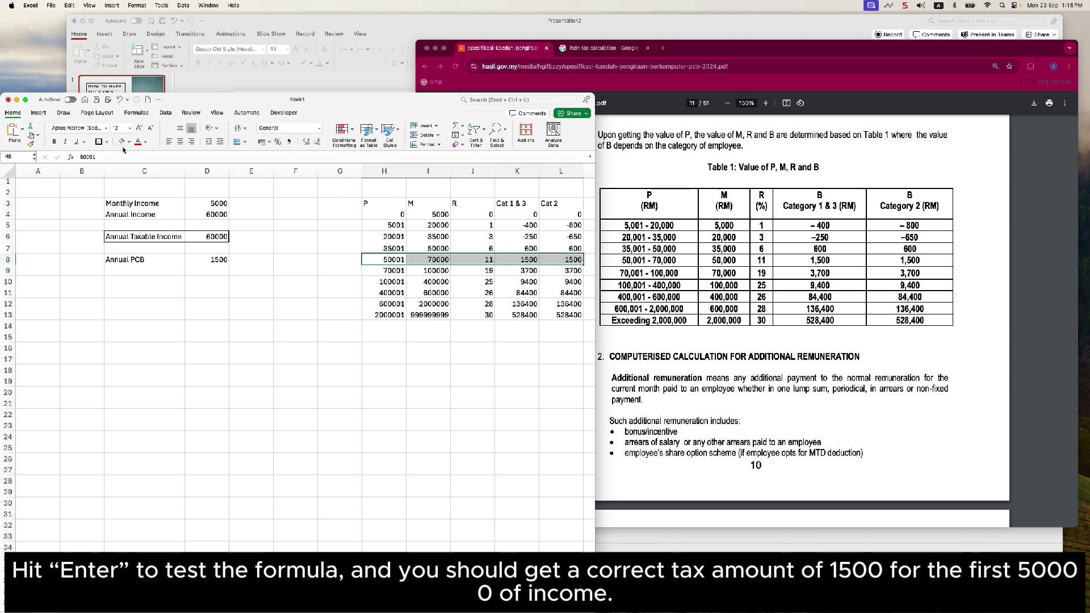
{"action": "left_click", "coordinate": [129, 142]}
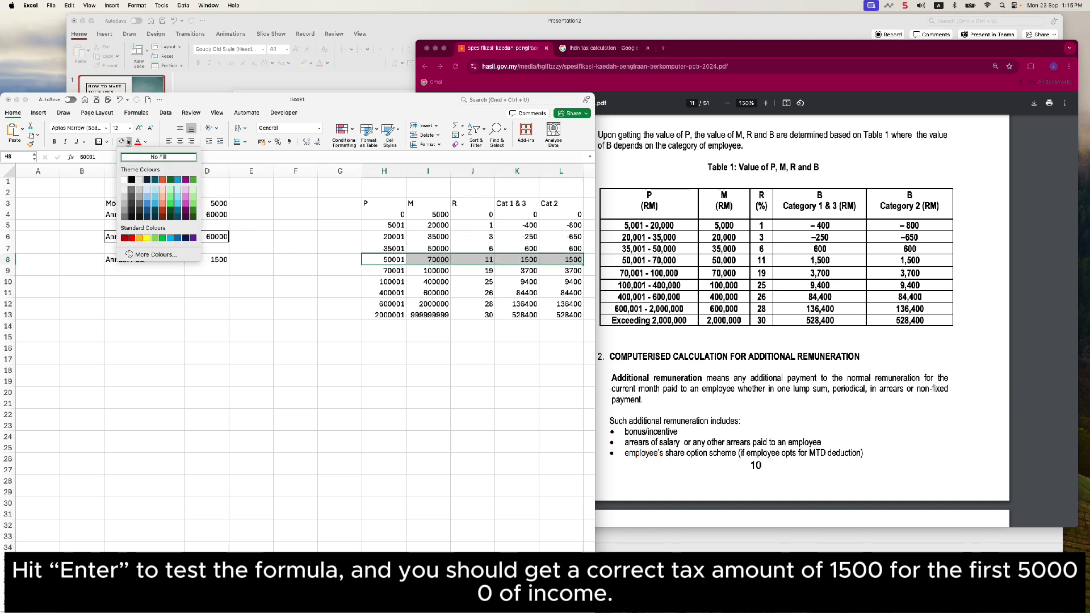
{"action": "left_click", "coordinate": [149, 241]}
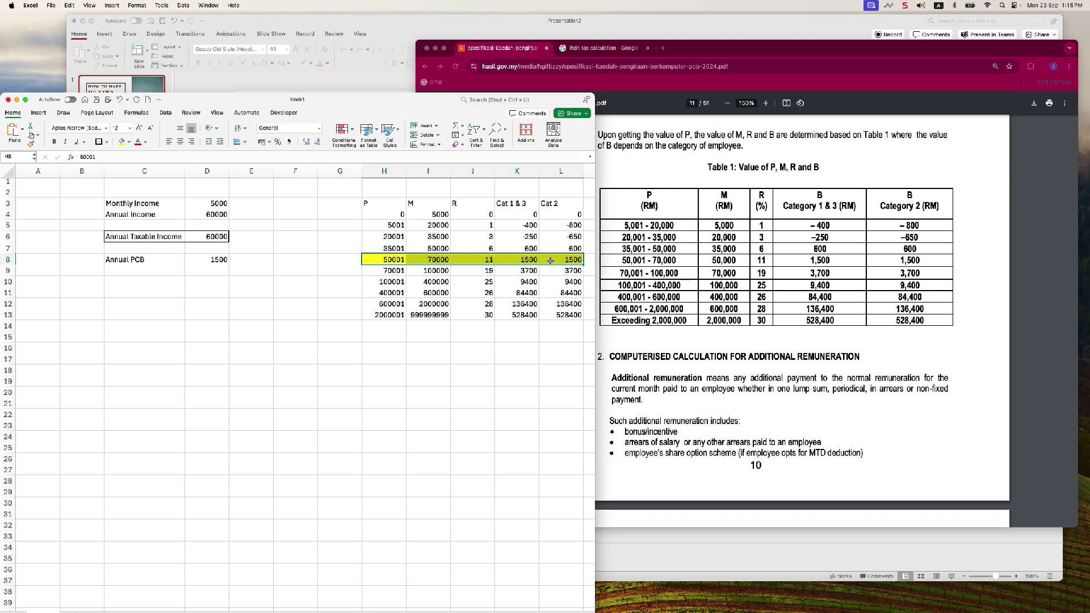
{"action": "left_click", "coordinate": [82, 304]}
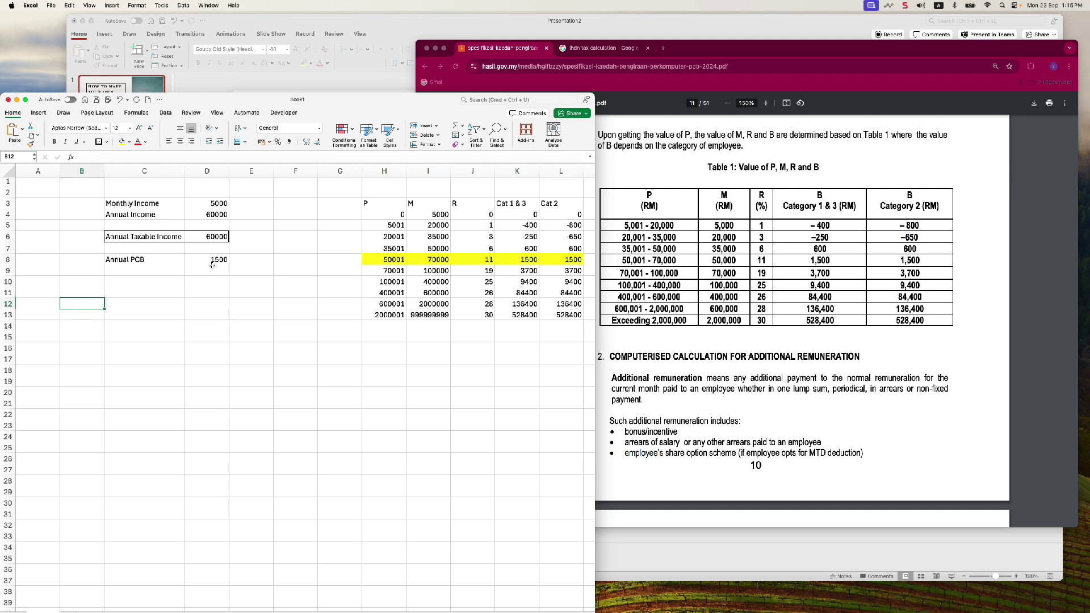
- Extend the label in C8 to read "Annual PCB on first 50k"
{"action": "left_click", "coordinate": [152, 259]}
{"action": "left_click", "coordinate": [129, 157]}
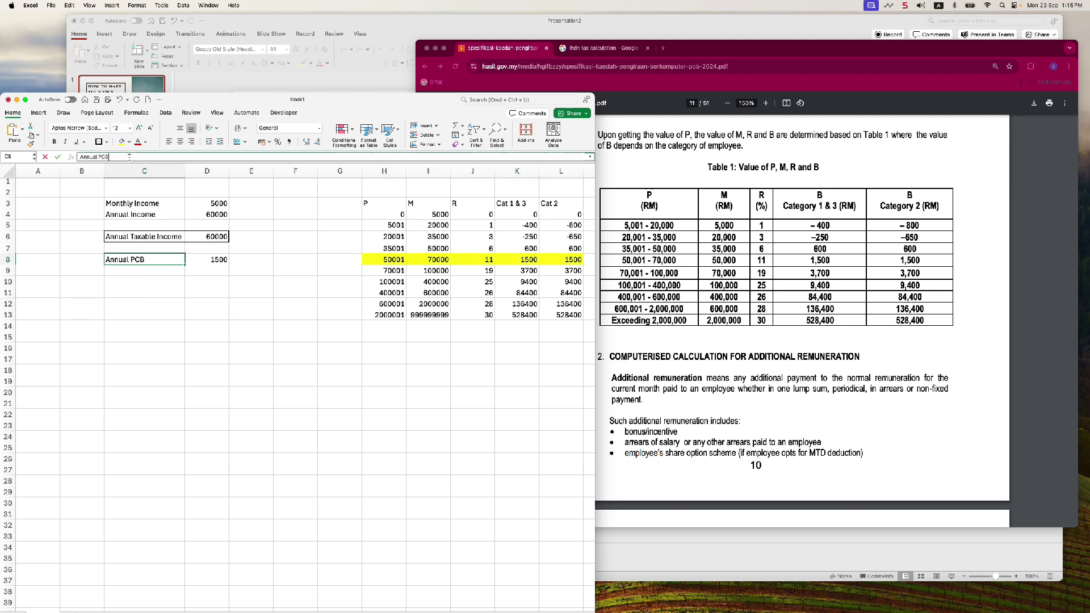
{"action": "type", "text": "on firs"}
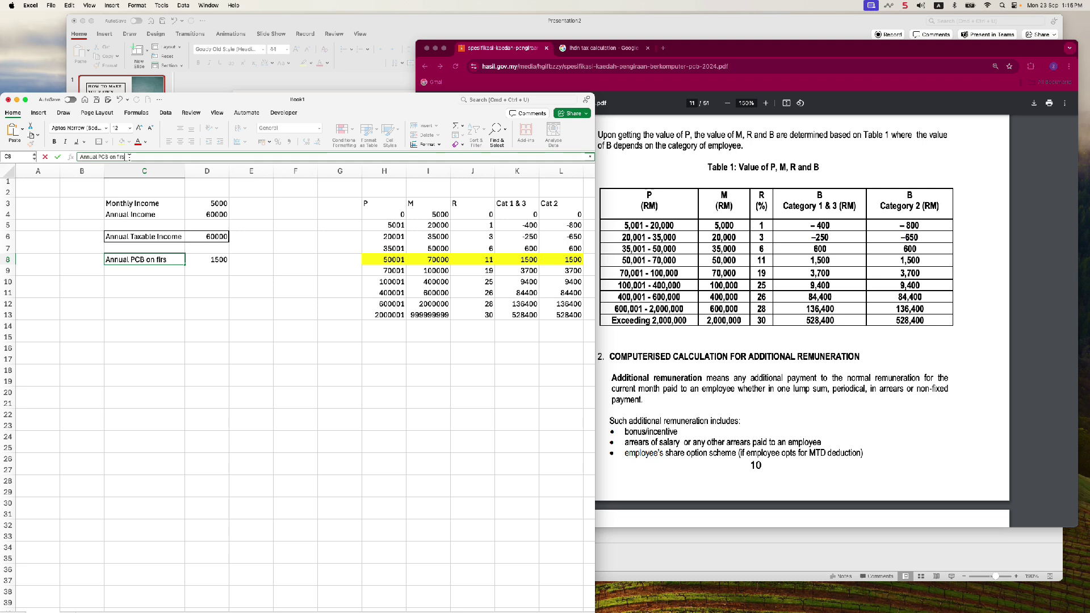
{"action": "type", "text": "t 60k"}
{"action": "key", "text": "Return"}
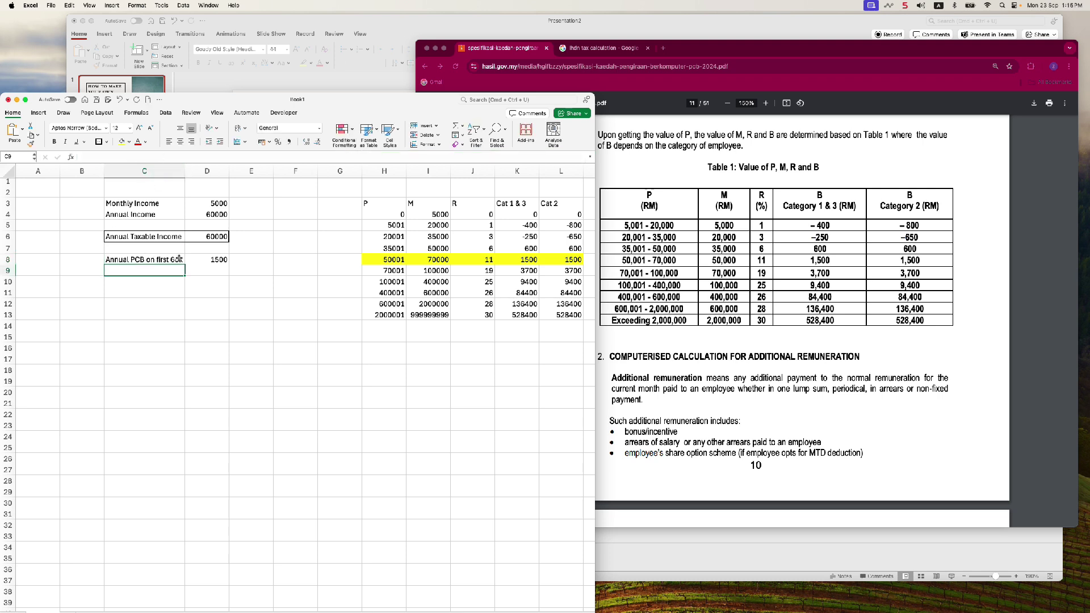
{"action": "left_click", "coordinate": [157, 260]}
{"action": "left_click", "coordinate": [129, 157]}
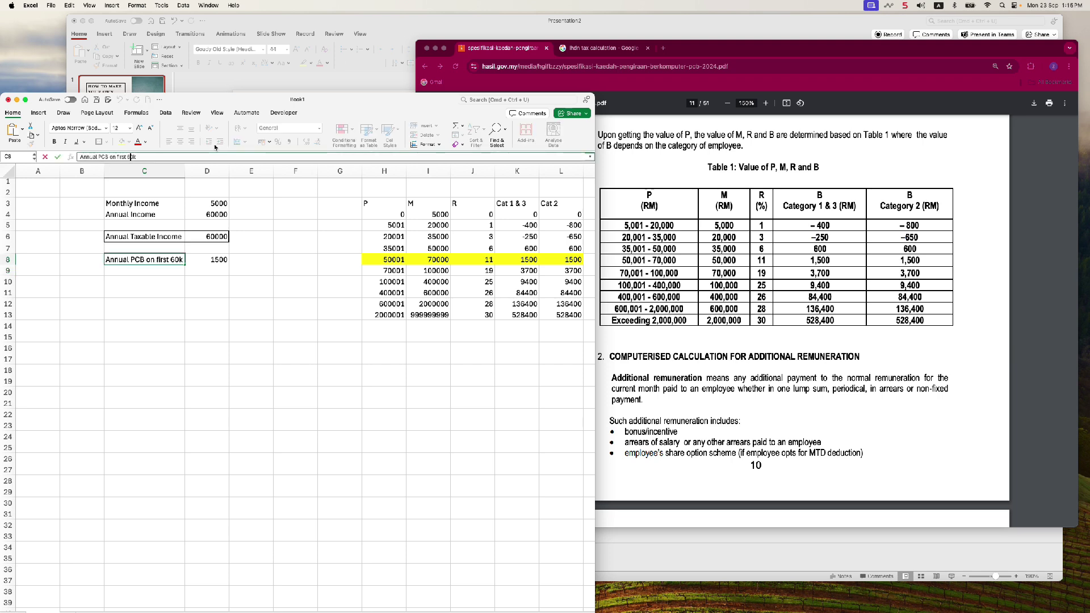
{"action": "type", "text": "5"}
{"action": "key", "text": "Return"}
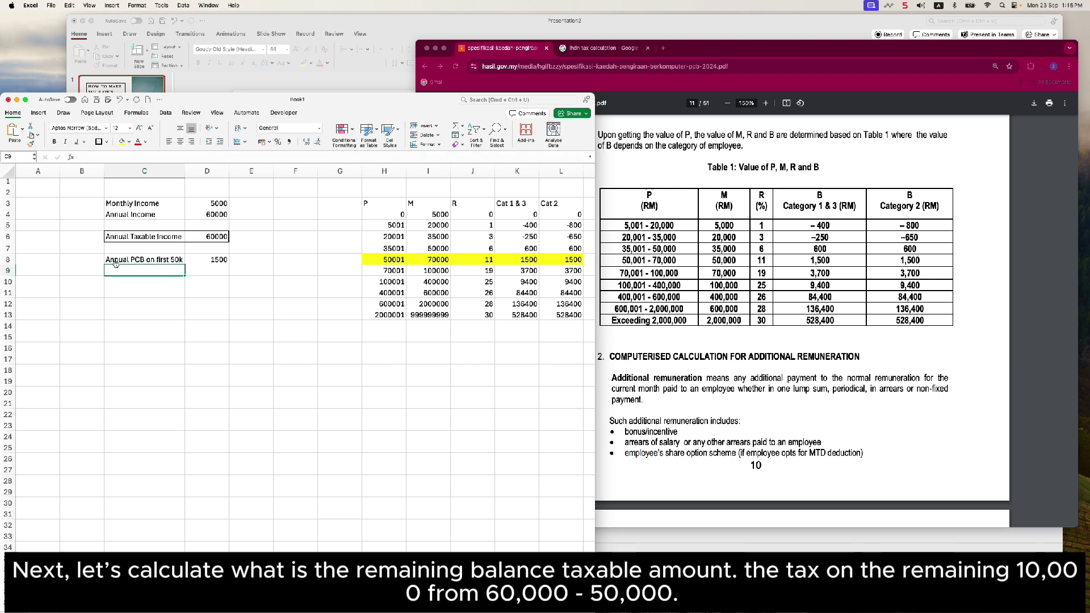
- Label cell C9 "Remaining balance" below the annual PCB label
{"action": "type", "text": "Remaining "}
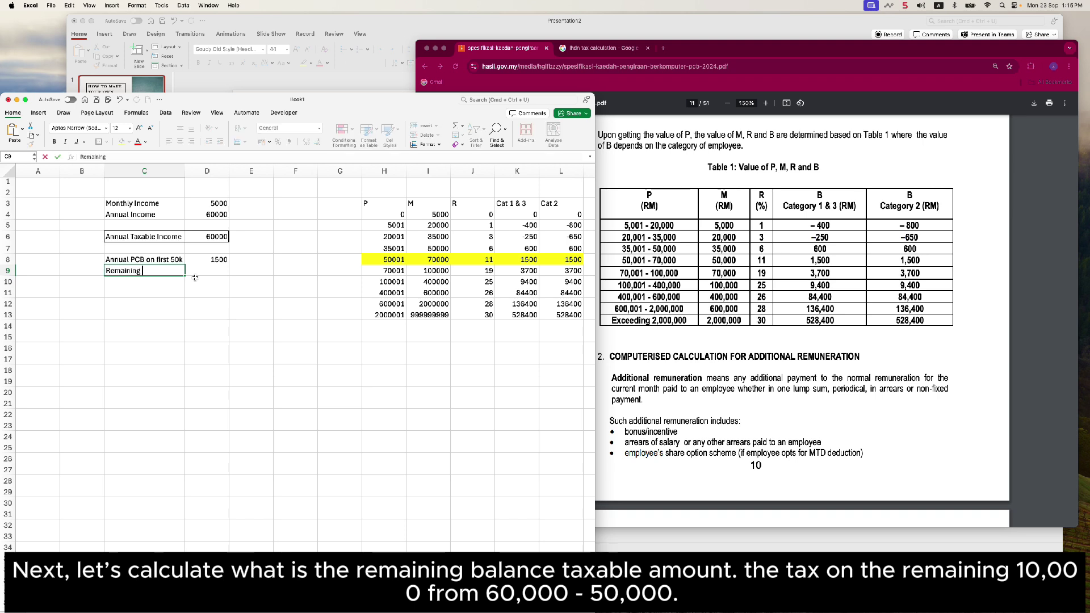
{"action": "type", "text": "10k"}
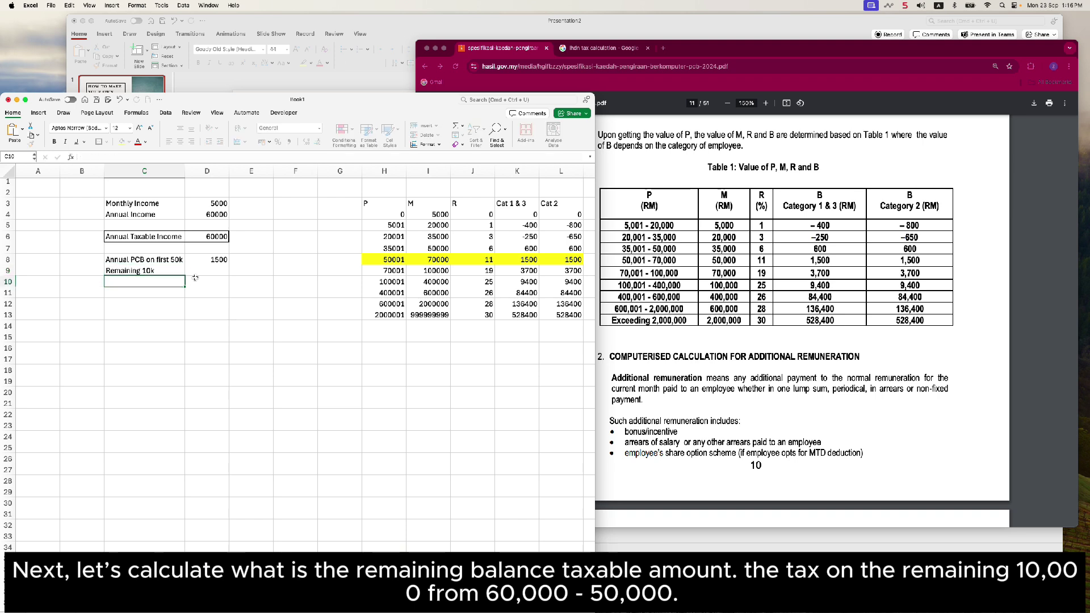
{"action": "key", "text": "Tab"}
{"action": "key", "text": "Left"}
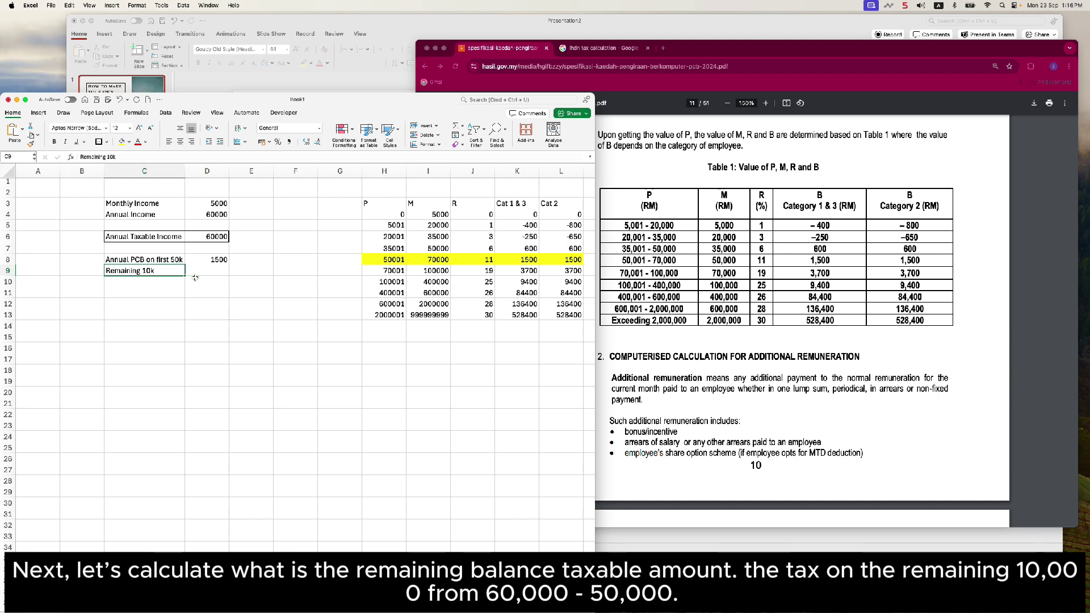
{"action": "left_click", "coordinate": [122, 158]}
{"action": "key", "text": "BackSpace"}
{"action": "key", "text": "BackSpace"}
{"action": "key", "text": "BackSpace"}
{"action": "type", "text": "b"}
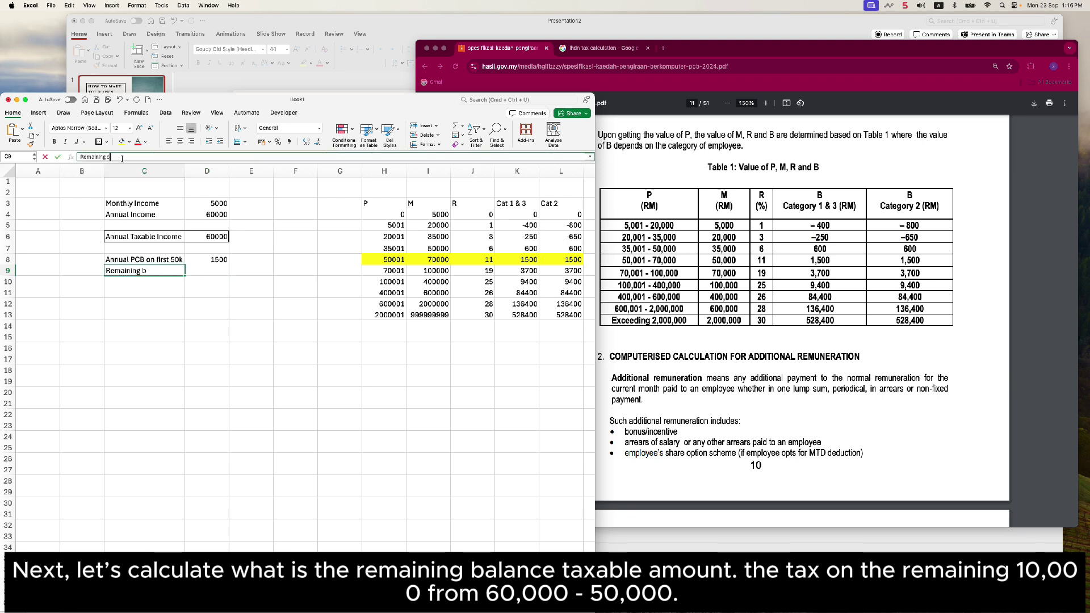
{"action": "type", "text": "alance"}
{"action": "key", "text": "Tab"}
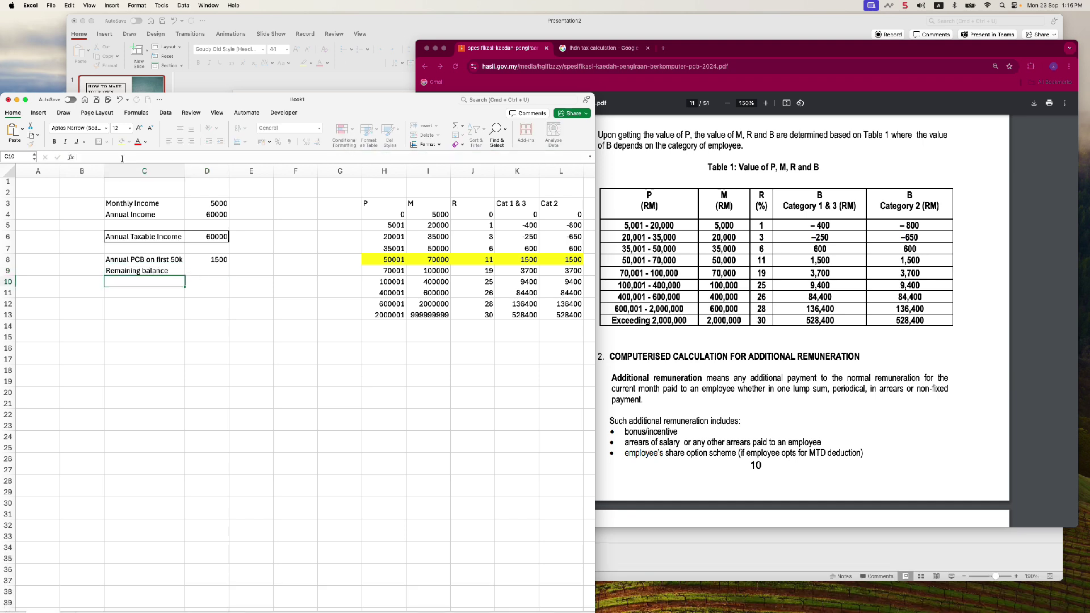
- Look up the base taxable income of the tier in E8 with =VLOOKUP(D6,H3:L13,1,TRUE), using an approximate match
{"action": "key", "text": "Up"}
{"action": "key", "text": "Right"}
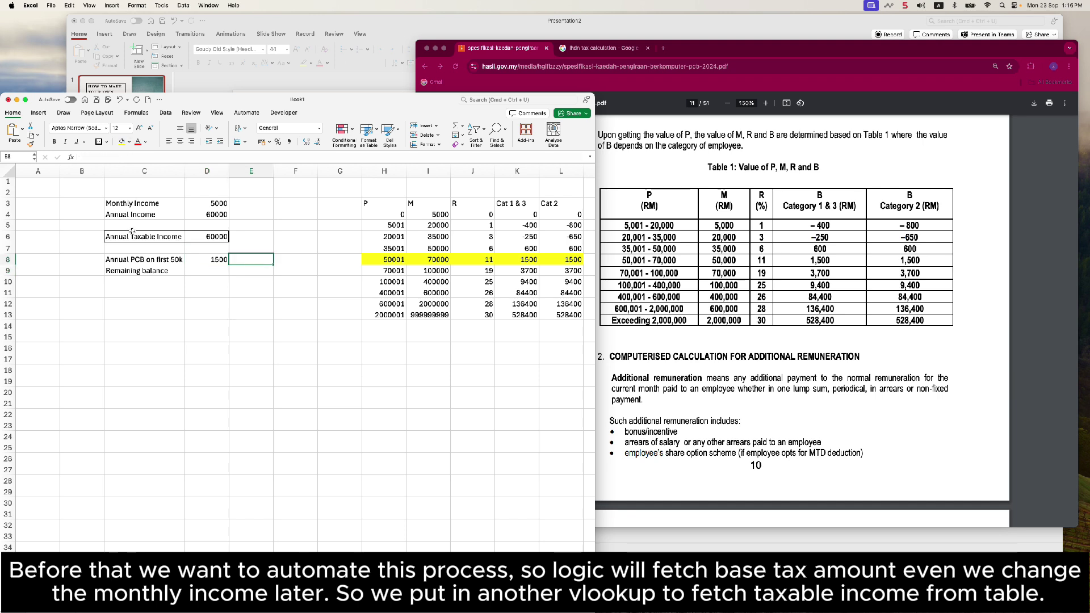
{"action": "type", "text": "=vlookup"}
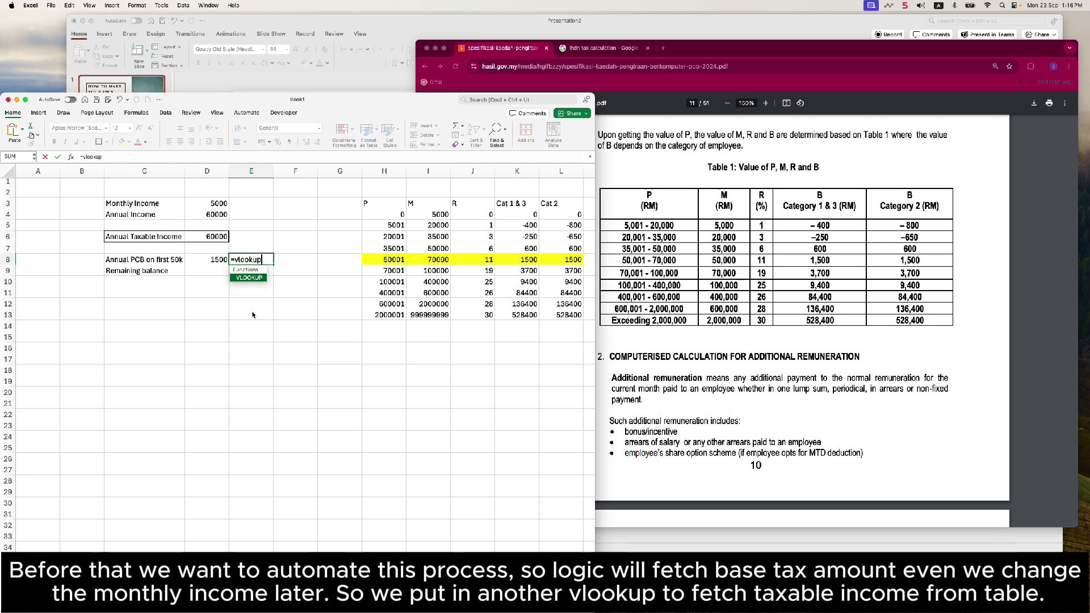
{"action": "type", "text": "("}
{"action": "left_click", "coordinate": [220, 237]}
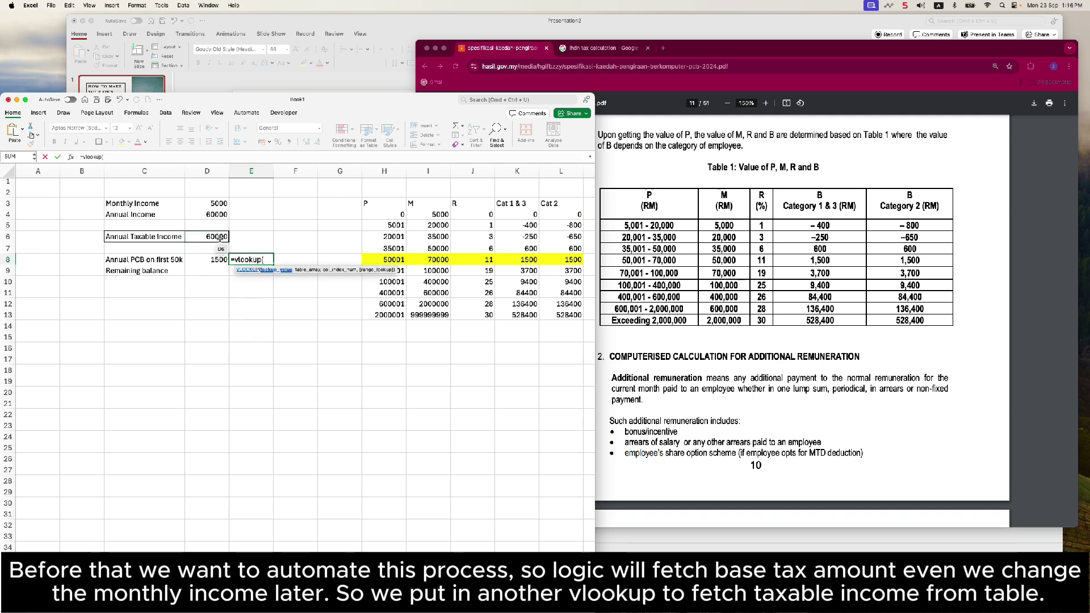
{"action": "type", "text": ","}
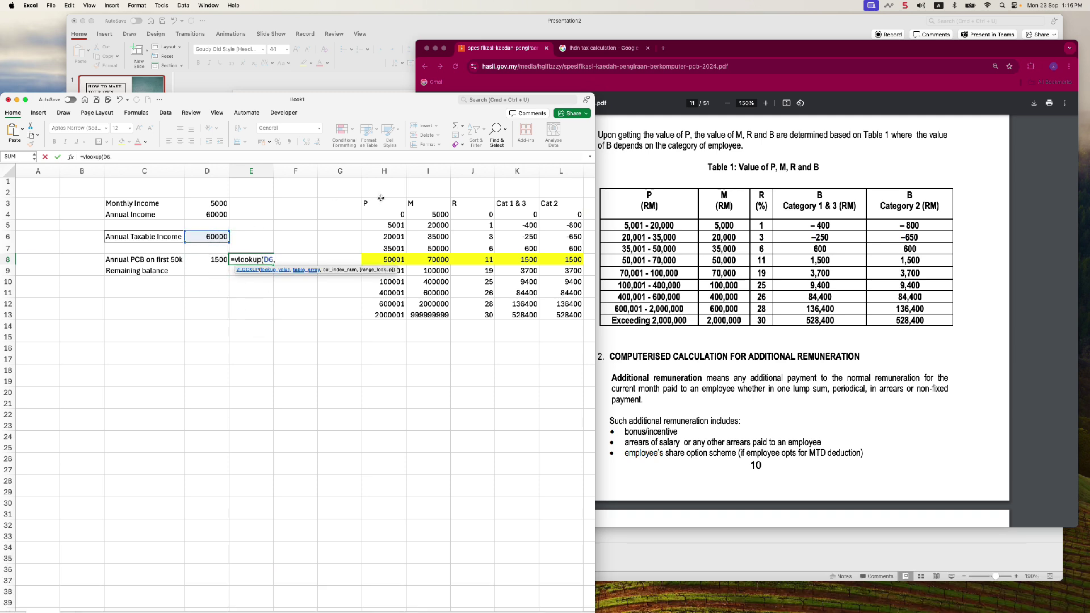
{"action": "left_click", "coordinate": [382, 203]}
{"action": "left_click_drag", "start_coordinate": [382, 203], "coordinate": [555, 313]}
{"action": "type", "text": ","}
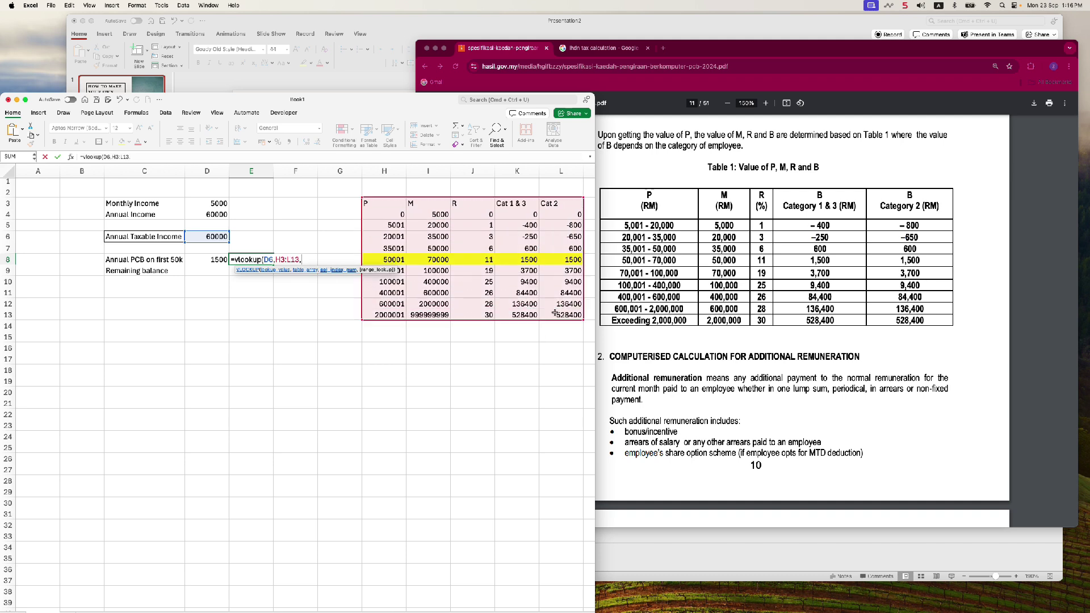
{"action": "type", "text": "1,"}
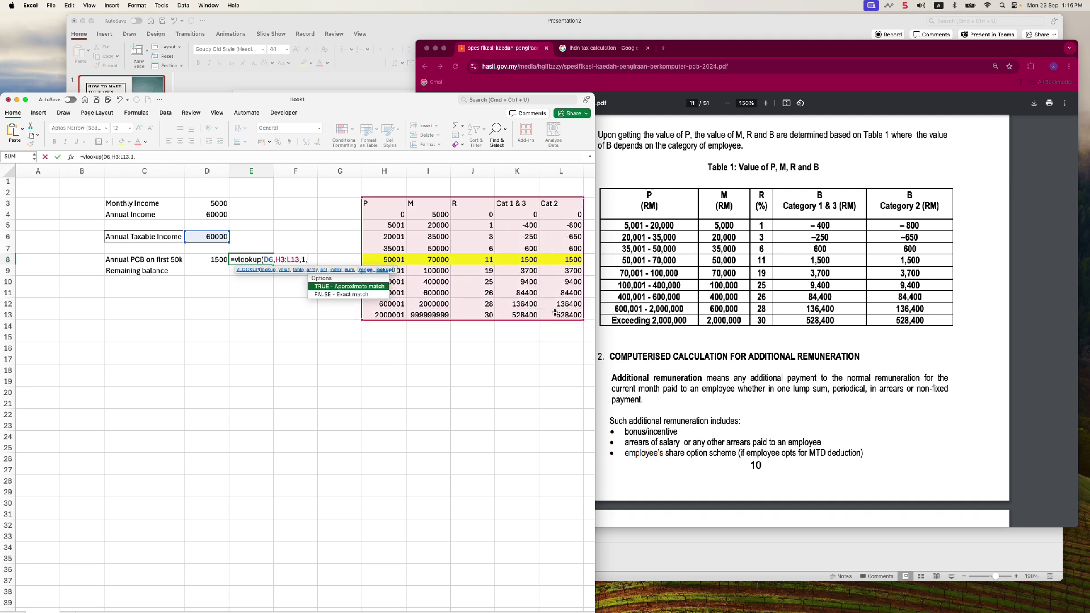
{"action": "type", "text": "true"}
{"action": "key", "text": "Return"}
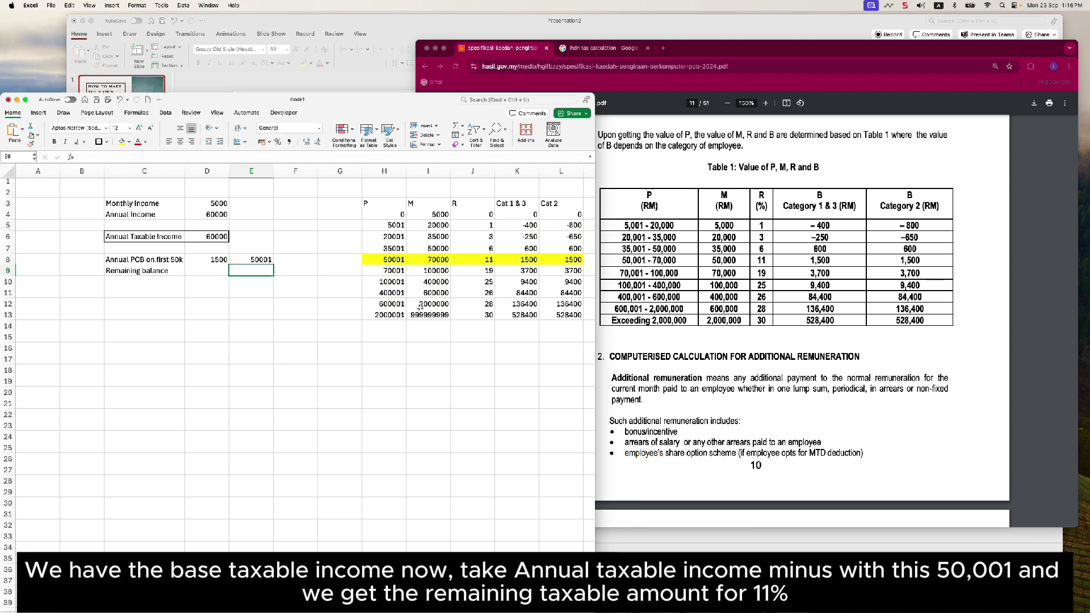
- Calculate the remaining balance in D9 as annual taxable income minus the tier's base income, =D6-E8
{"action": "left_click", "coordinate": [249, 260]}
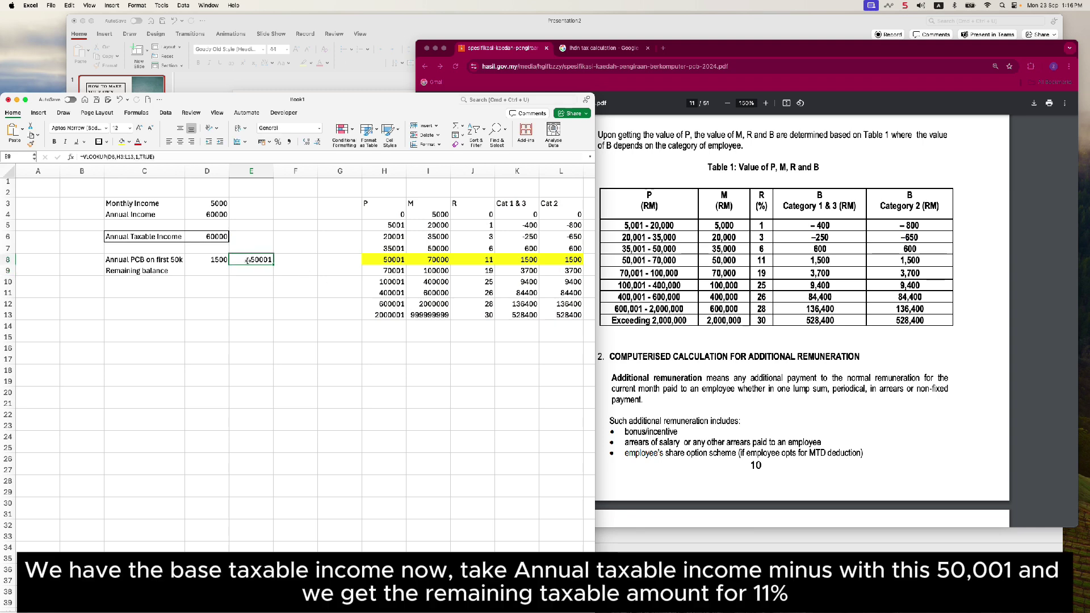
{"action": "left_click", "coordinate": [220, 273]}
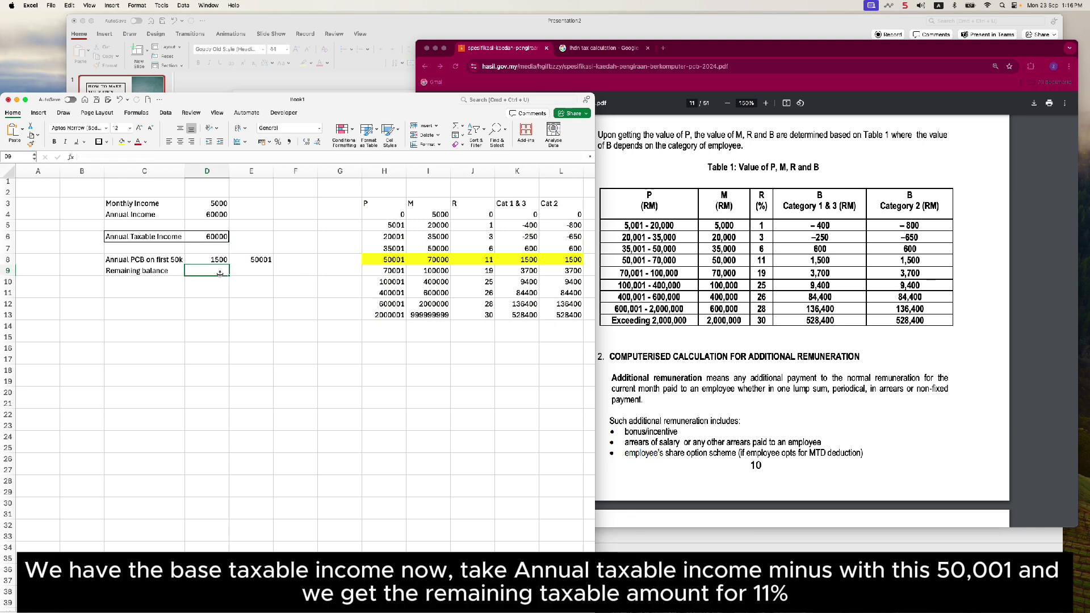
{"action": "type", "text": "="}
{"action": "left_click", "coordinate": [215, 236]}
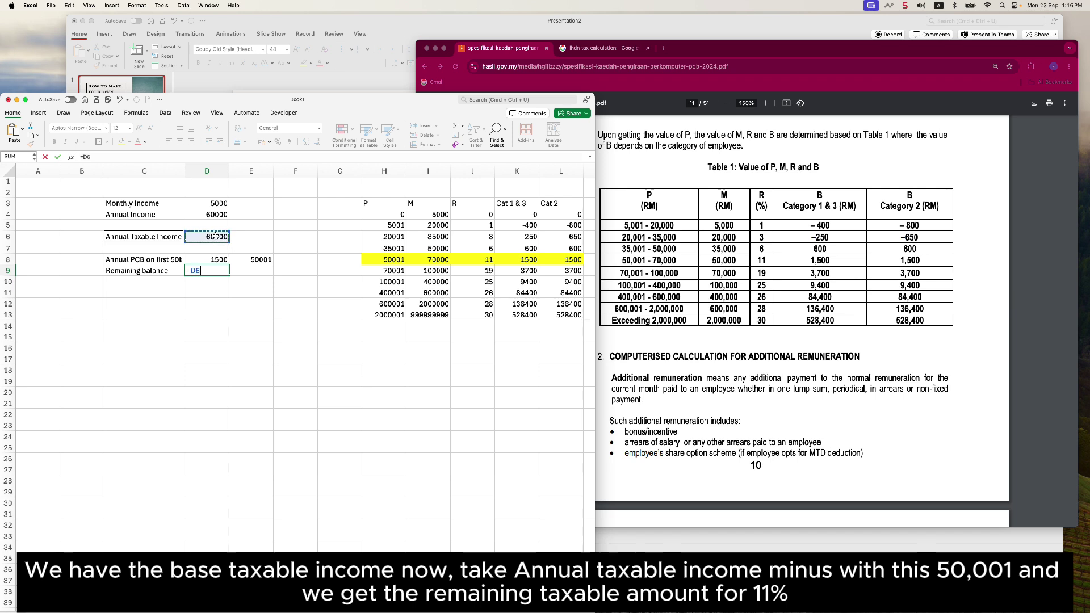
{"action": "type", "text": "-"}
{"action": "left_click", "coordinate": [261, 259]}
{"action": "key", "text": "Return"}
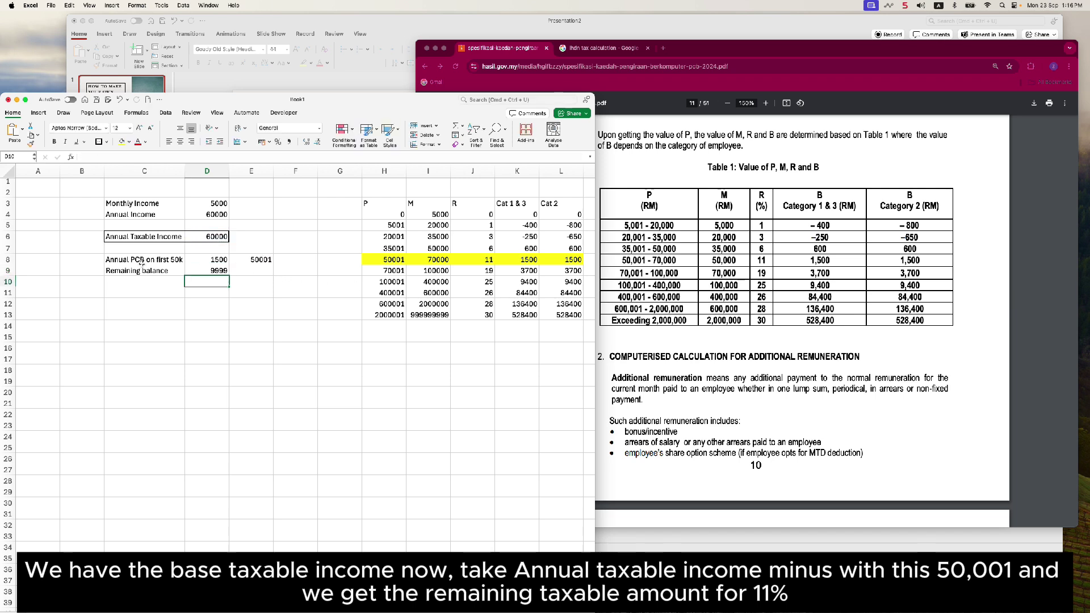
{"action": "left_click_drag", "start_coordinate": [116, 270], "coordinate": [210, 270]}
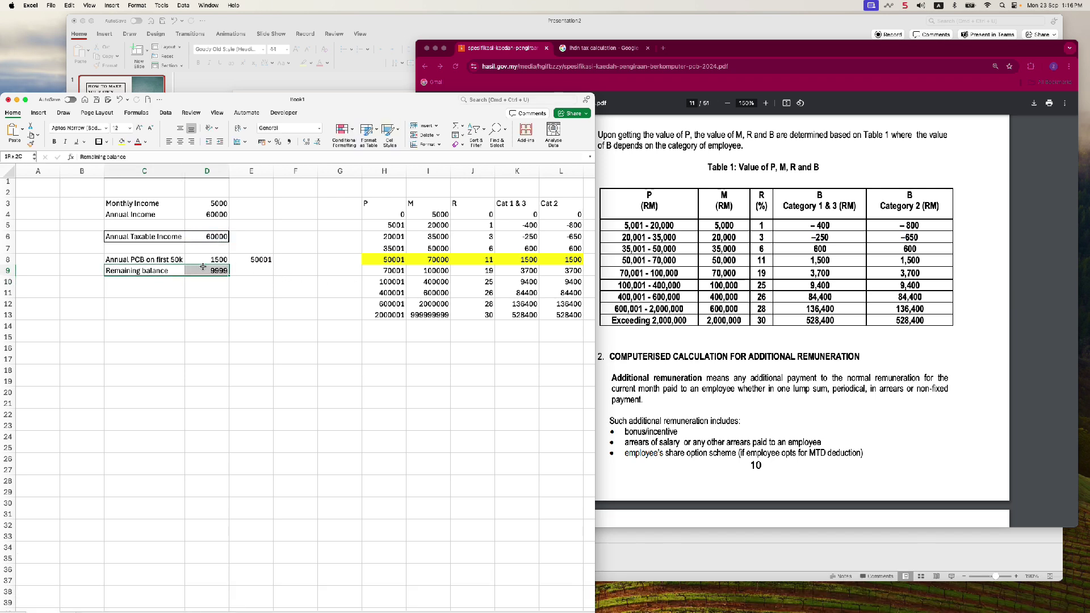
{"action": "left_click", "coordinate": [140, 284]}
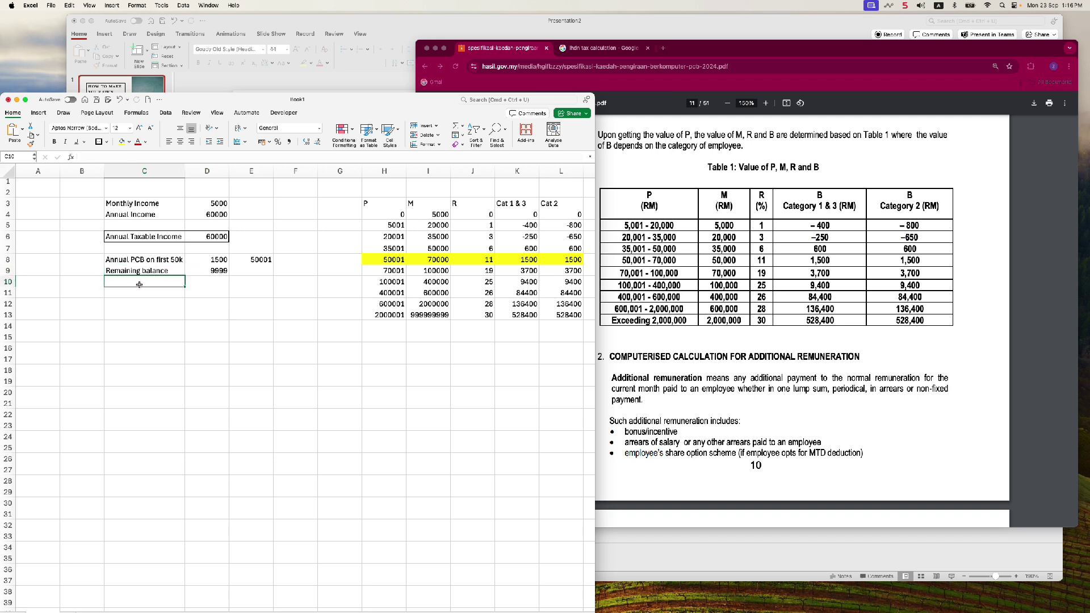
{"action": "left_click", "coordinate": [214, 271]}
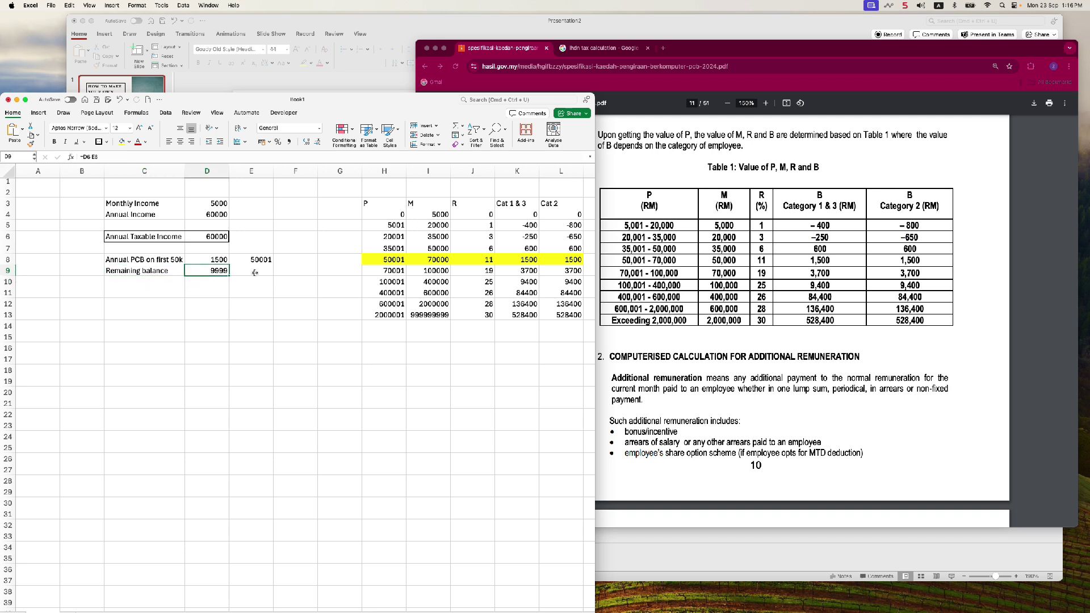
{"action": "left_click", "coordinate": [478, 262]}
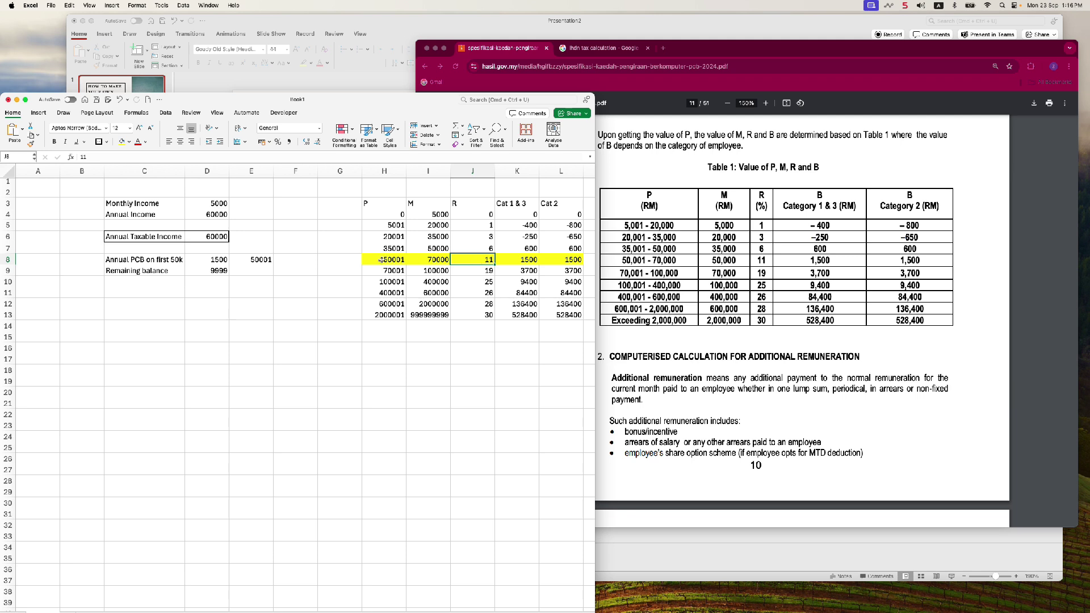
{"action": "left_click", "coordinate": [154, 282]}
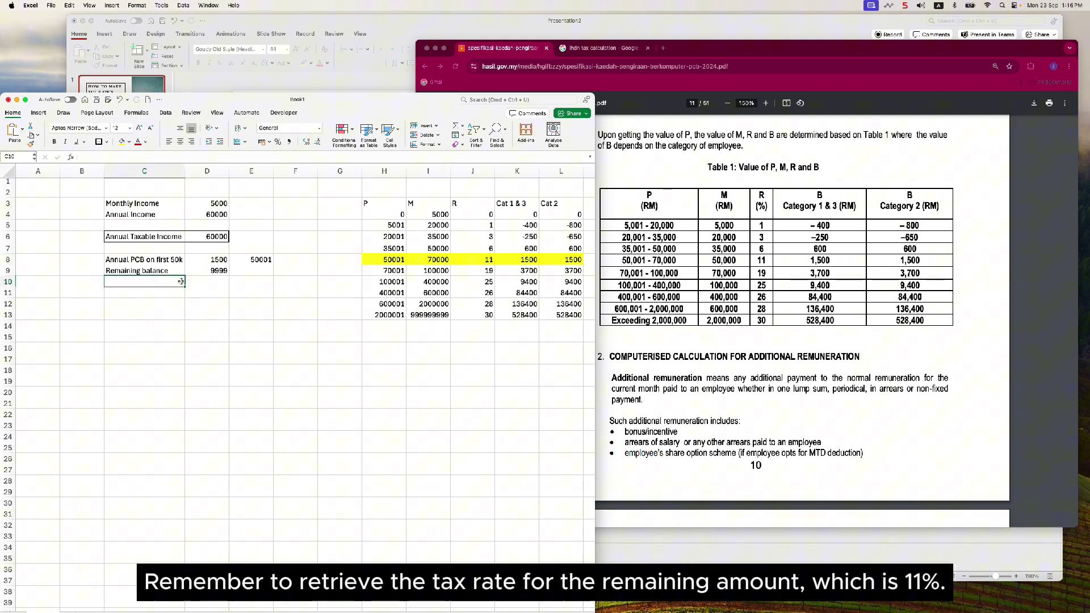
{"action": "left_click", "coordinate": [478, 260]}
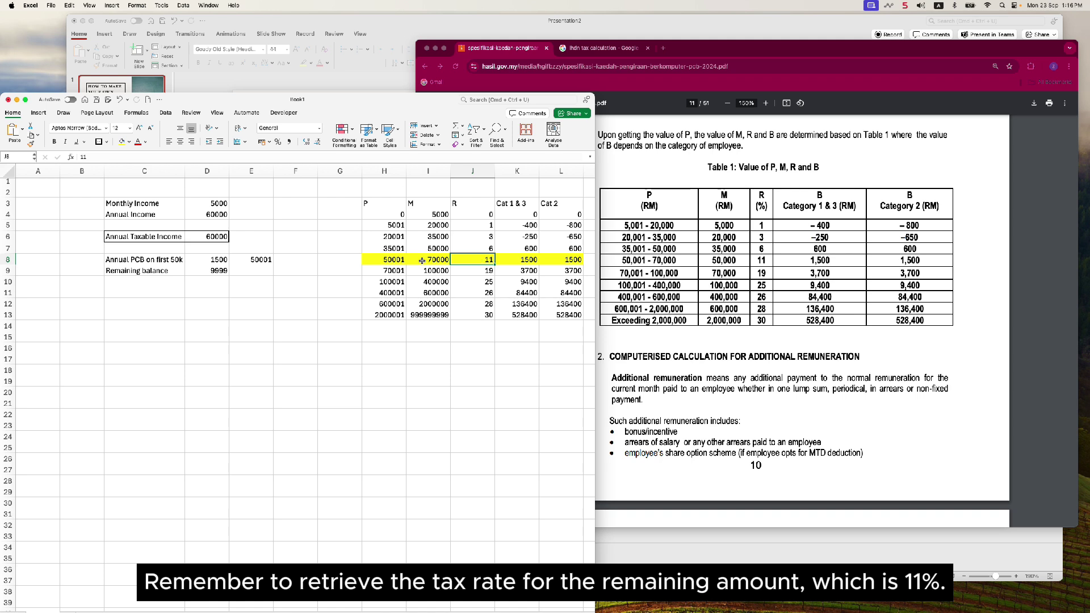
- Look up the tax rate for the remaining balance in E9 with =VLOOKUP(D6,H3:L13,3,TRUE), using an approximate match
{"action": "left_click", "coordinate": [250, 272]}
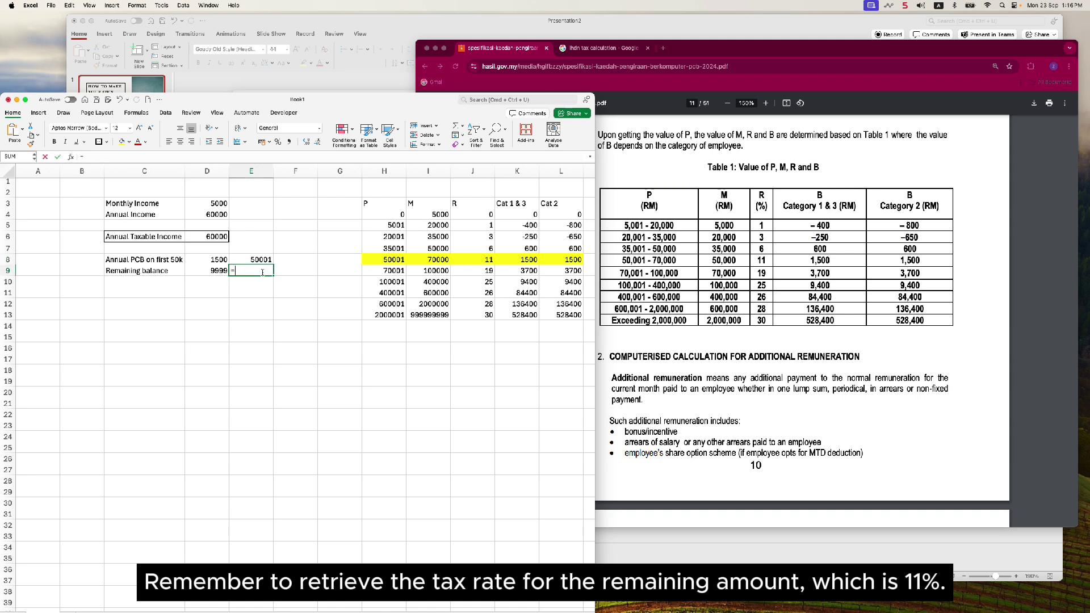
{"action": "type", "text": "=vlookup("}
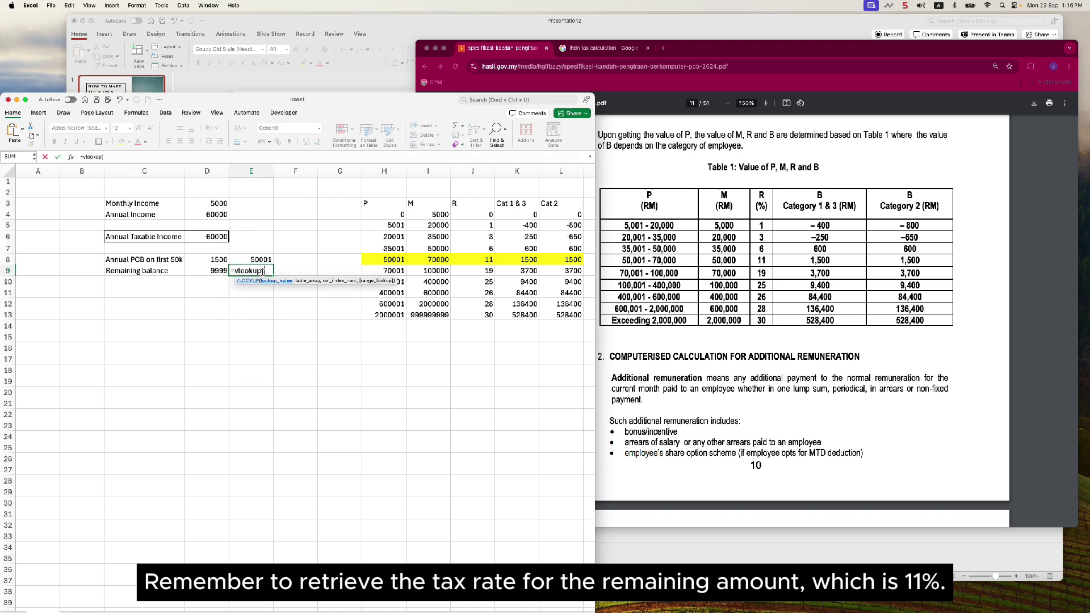
{"action": "left_click", "coordinate": [207, 237]}
{"action": "type", "text": ","}
{"action": "left_click_drag", "start_coordinate": [380, 205], "coordinate": [569, 313]}
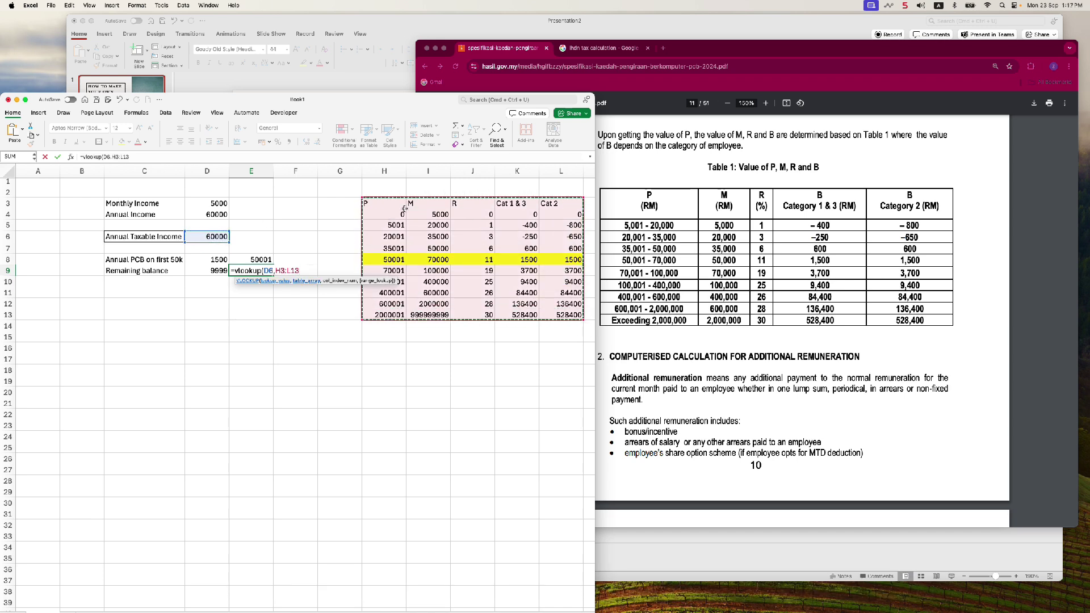
{"action": "type", "text": ",3,"}
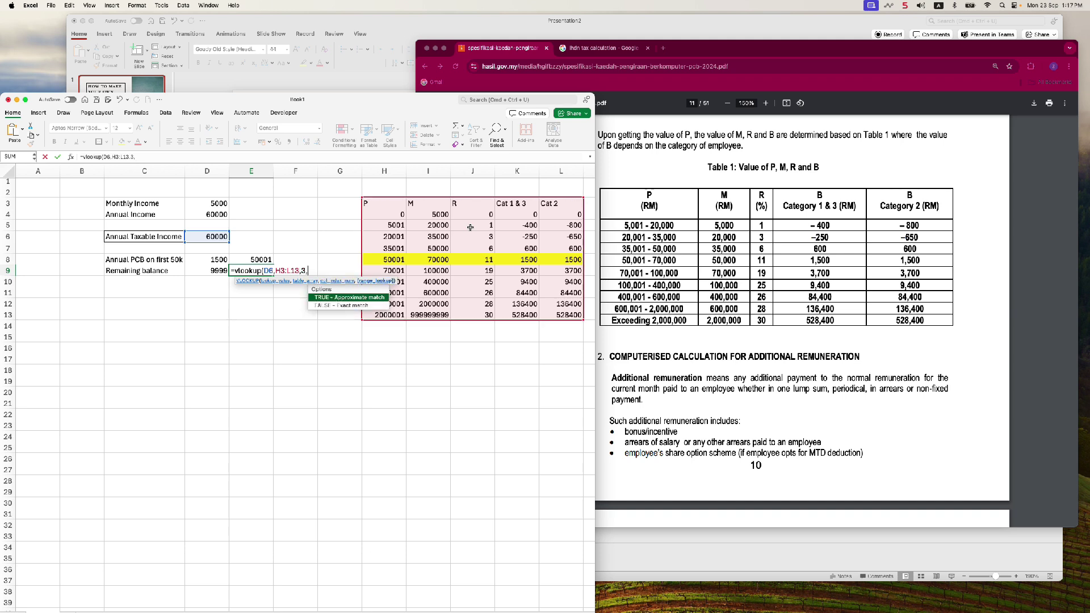
{"action": "type", "text": "true"}
{"action": "key", "text": "Return"}
- Label cell F9 "tax rate" beside the looked-up rate
{"action": "left_click", "coordinate": [259, 272]}
{"action": "left_click", "coordinate": [293, 272]}
{"action": "type", "text": "tax rate"}
{"action": "key", "text": "Return"}
{"action": "key", "text": "Up"}
{"action": "key", "text": "Up"}
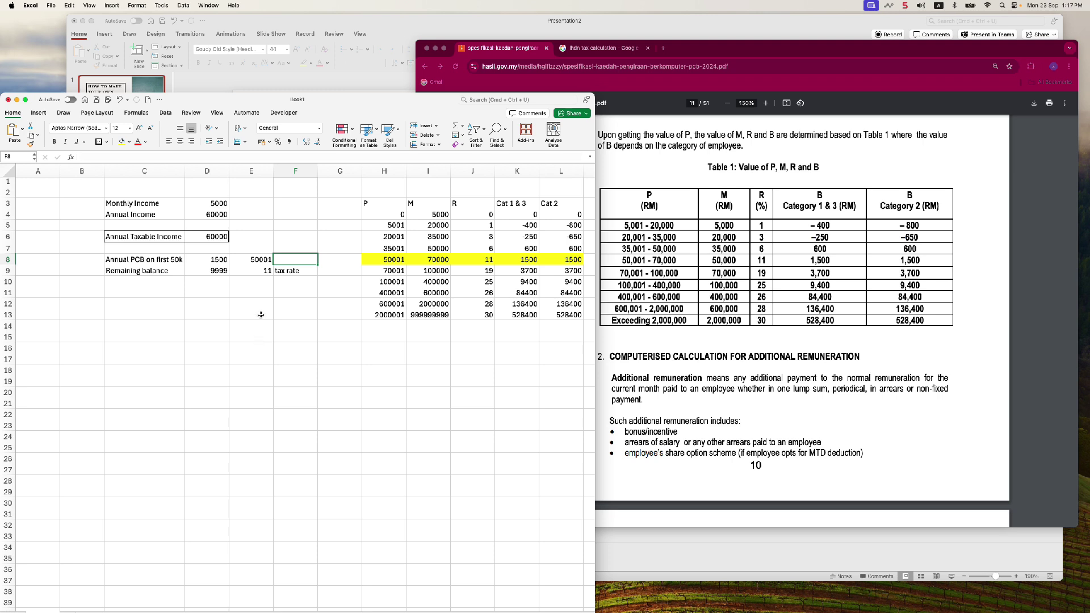
- Label cell C10 "Annual PCB on remaining" below the remaining balance label
{"action": "left_click", "coordinate": [159, 284]}
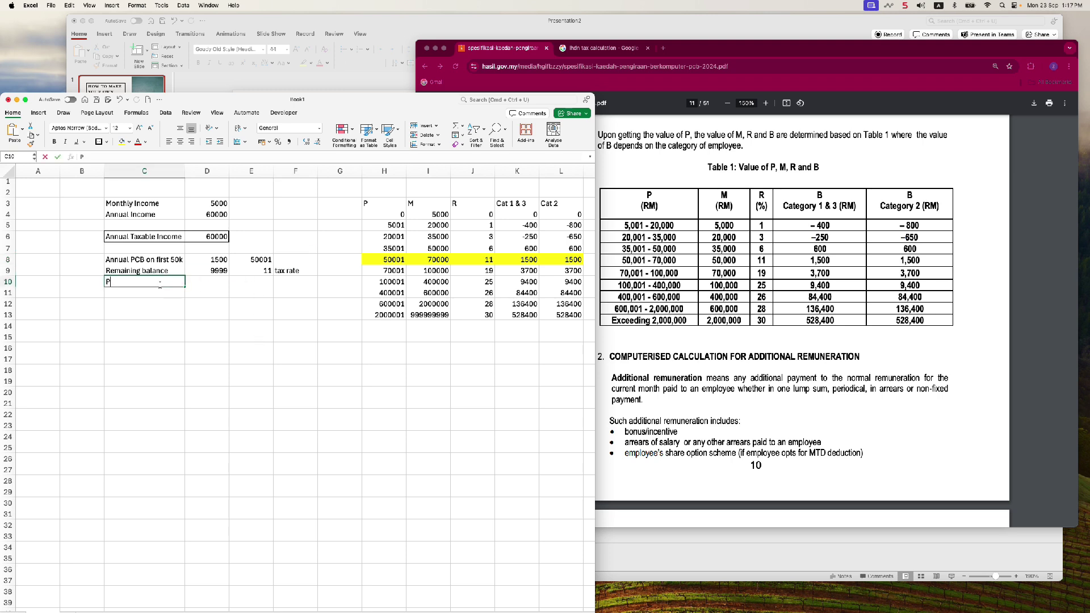
{"action": "type", "text": "An"}
{"action": "key", "text": "BackSpace"}
{"action": "key", "text": "BackSpace"}
{"action": "key", "text": "BackSpace"}
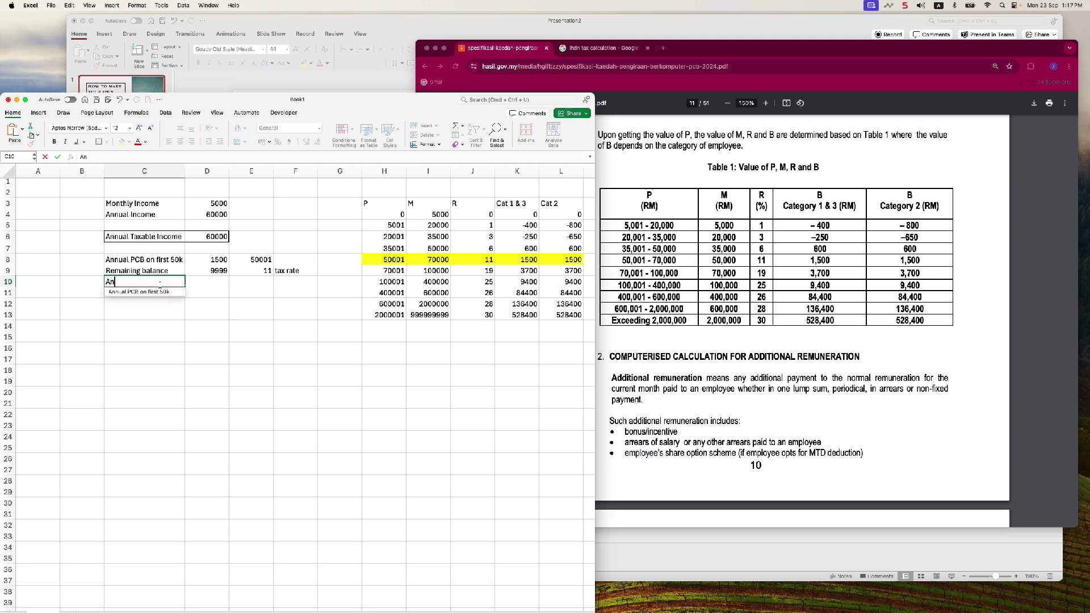
{"action": "type", "text": "Annu"}
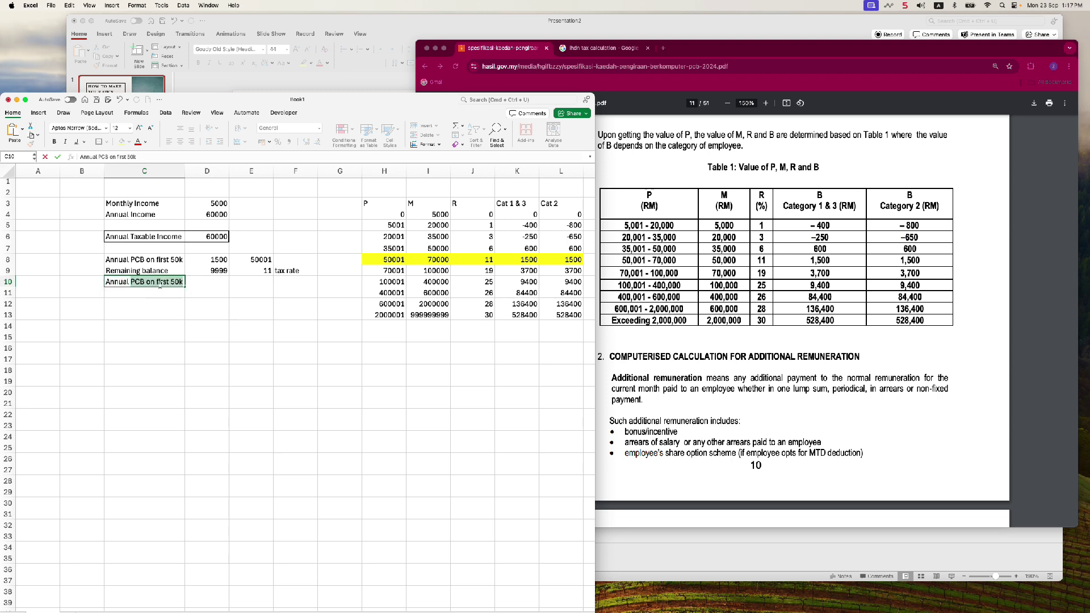
{"action": "type", "text": "al PCB on remaining"}
{"action": "key", "text": "Return"}
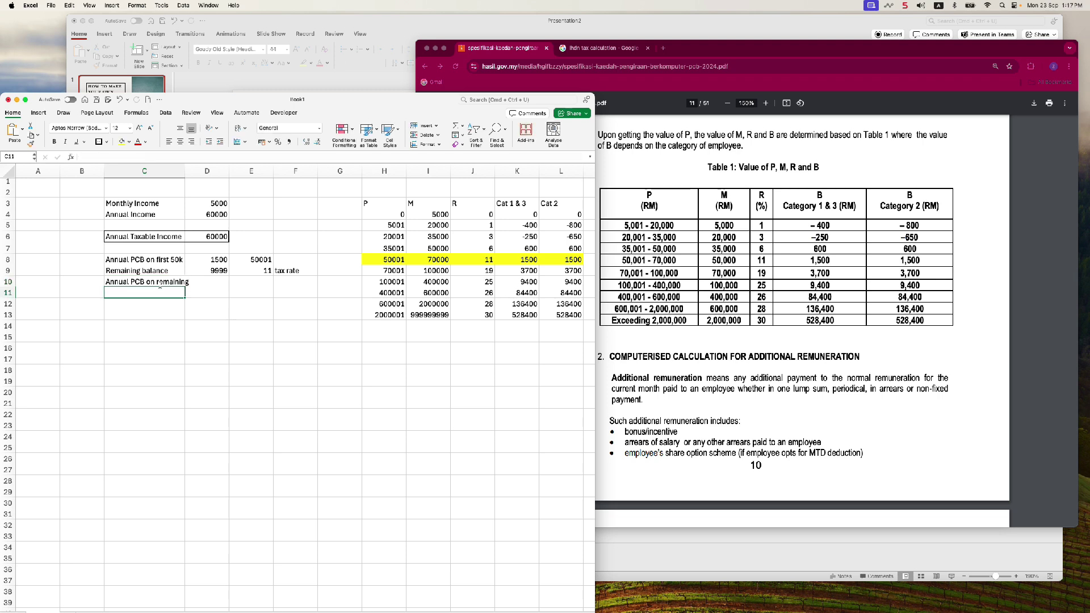
- Calculate the tax on the remaining balance in D10 by applying the looked-up percentage rate, =D9*E9/100
{"action": "left_click", "coordinate": [218, 280]}
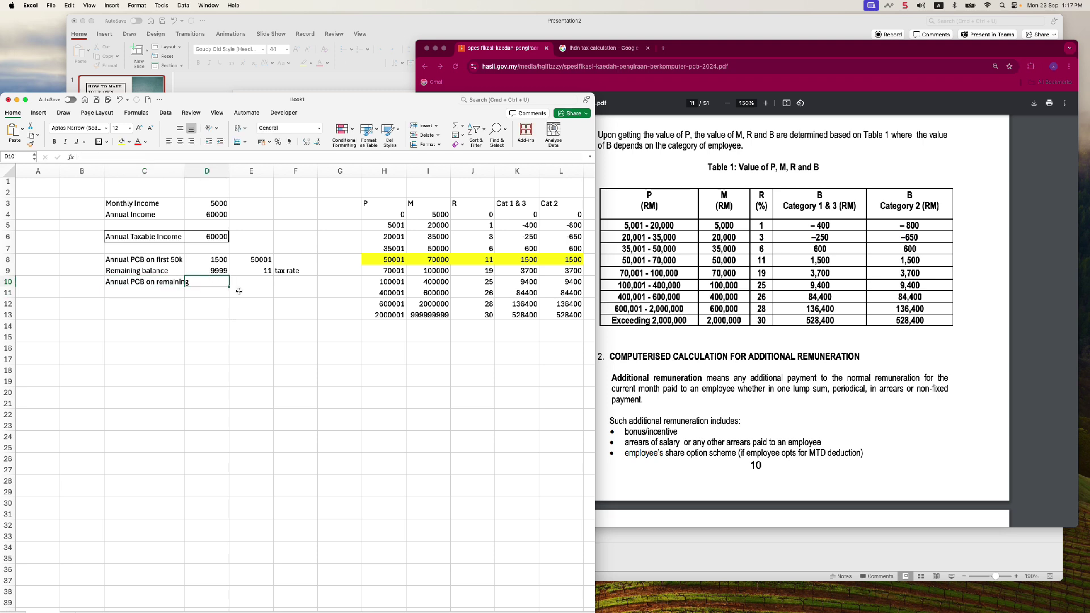
{"action": "type", "text": "="}
{"action": "key", "text": "Up"}
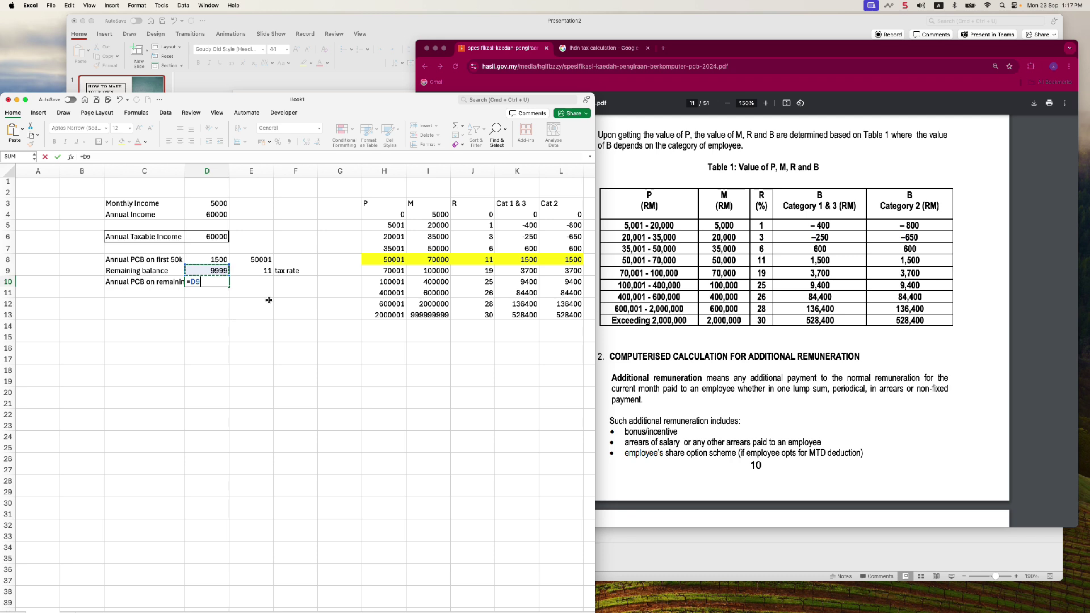
{"action": "type", "text": "*"}
{"action": "key", "text": "Right"}
{"action": "key", "text": "Up"}
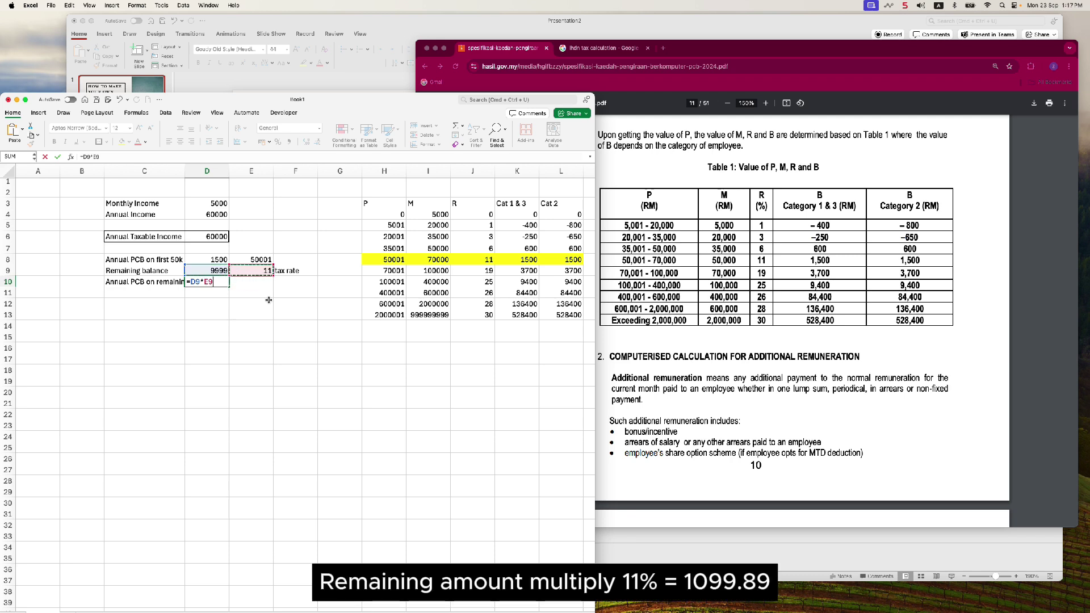
{"action": "type", "text": "/100"}
{"action": "key", "text": "Return"}
{"action": "left_click", "coordinate": [222, 282]}
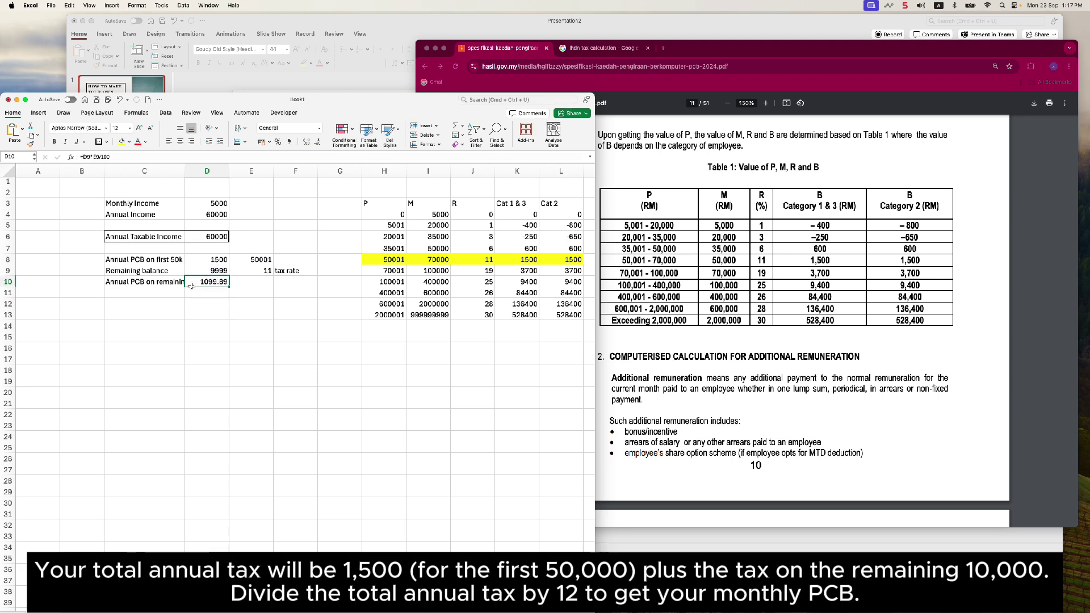
- Label cell C12 "Total Annual Tax", leaving row 11 blank
{"action": "left_click", "coordinate": [146, 302]}
{"action": "type", "text": "Total"}
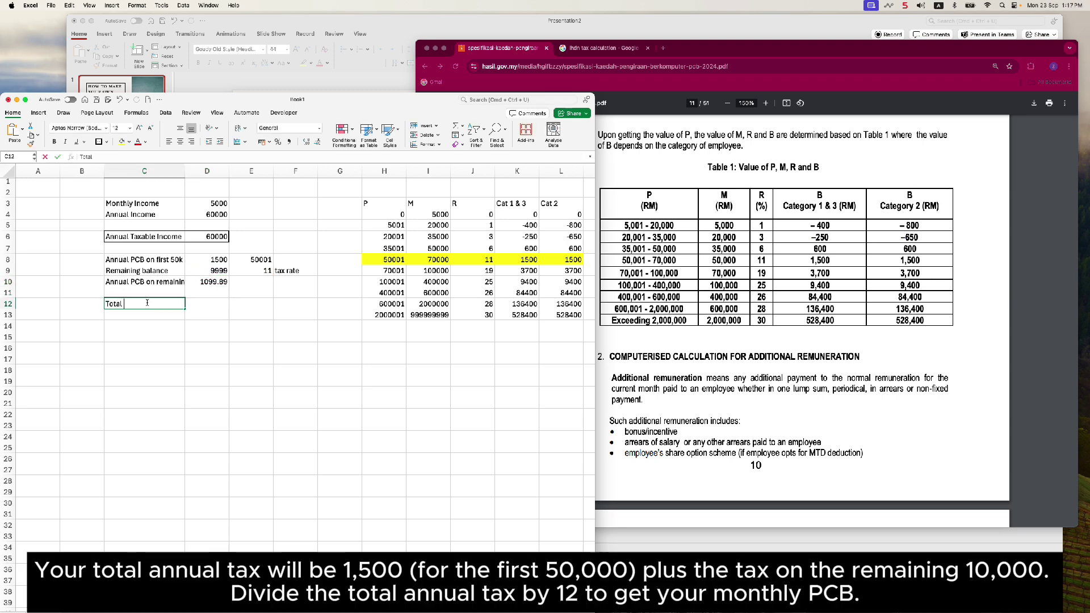
{"action": "type", "text": " Annual PCB"}
{"action": "key", "text": "BackSpace"}
{"action": "key", "text": "BackSpace"}
{"action": "key", "text": "BackSpace"}
{"action": "key", "text": "BackSpace"}
{"action": "type", "text": "TA"}
{"action": "key", "text": "BackSpace"}
{"action": "key", "text": "BackSpace"}
{"action": "type", "text": "Tax"}
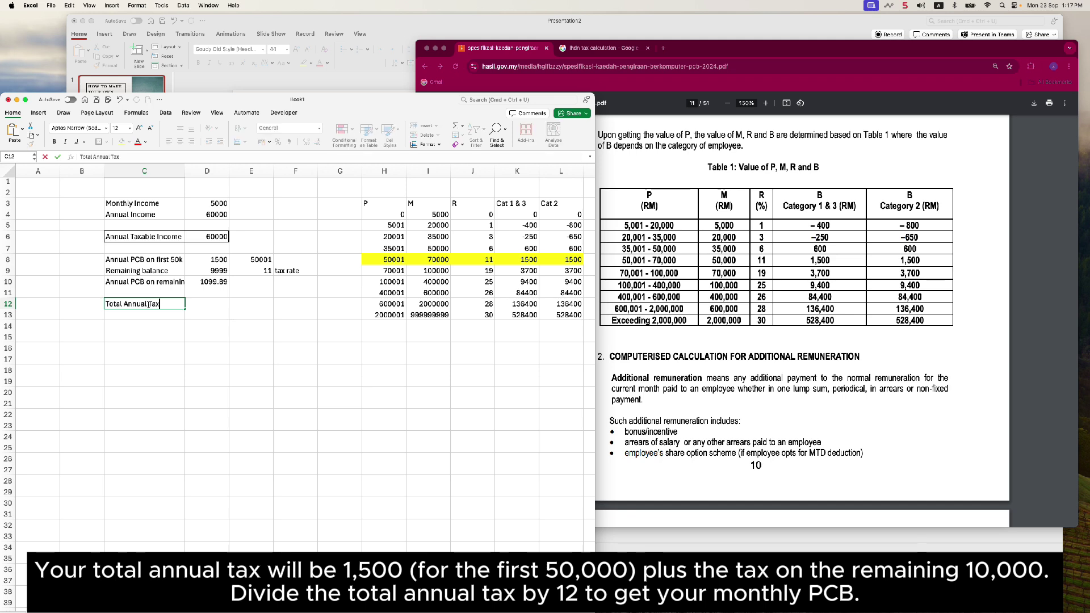
- Add the base tax and the tax on the remaining balance in D12 with =D8+D10
{"action": "left_click", "coordinate": [216, 304]}
{"action": "type", "text": "="}
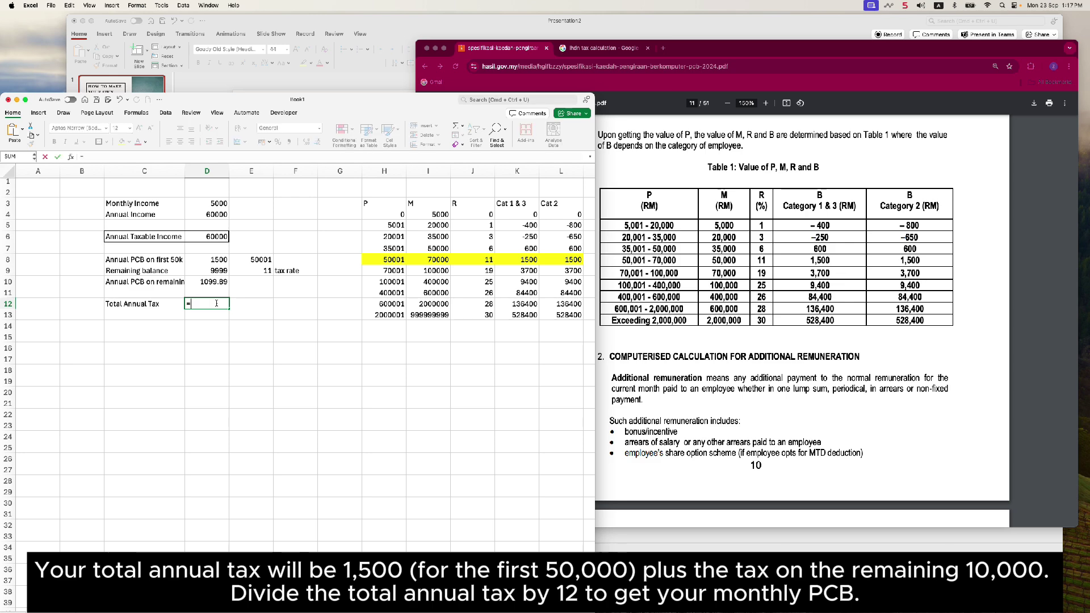
{"action": "left_click", "coordinate": [202, 259]}
{"action": "type", "text": "+"}
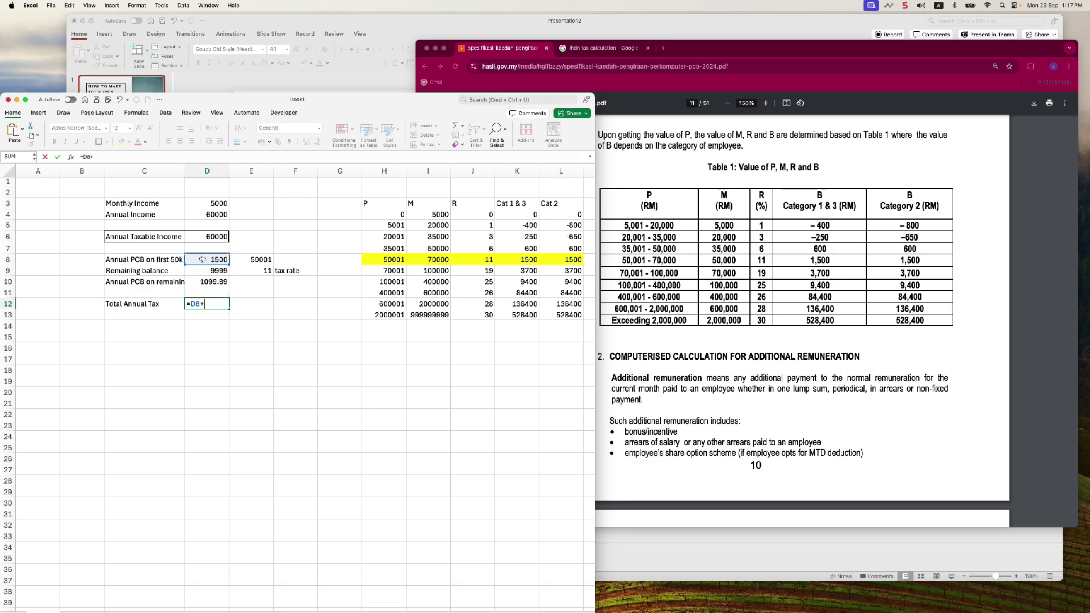
{"action": "left_click", "coordinate": [218, 281]}
{"action": "key", "text": "Return"}
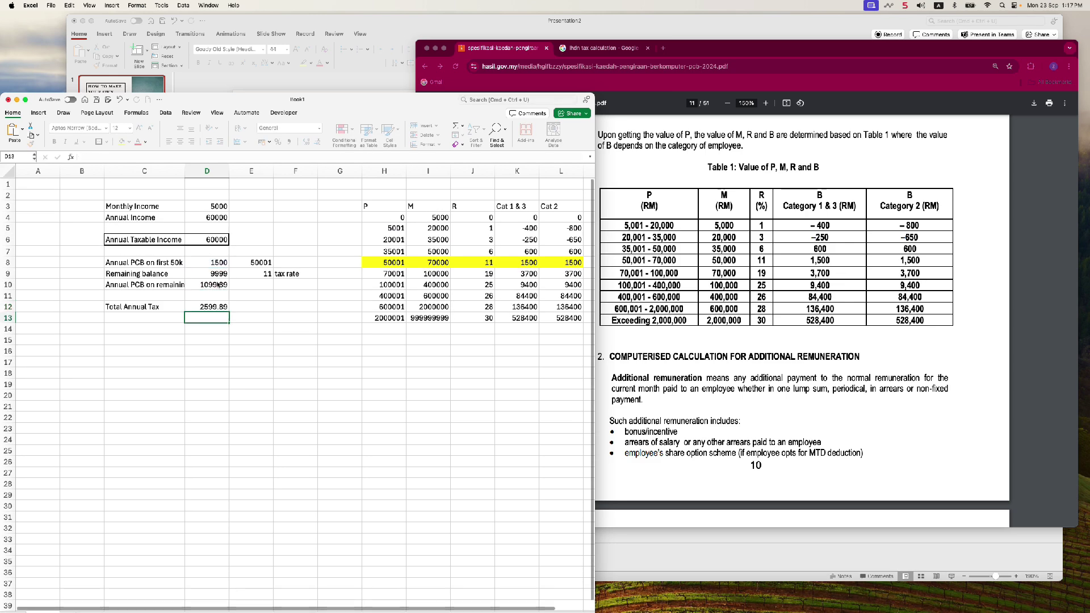
- Label cell C13 "Monthly PCB to pay" below the total annual tax label
{"action": "left_click", "coordinate": [152, 320]}
{"action": "type", "text": "Mont"}
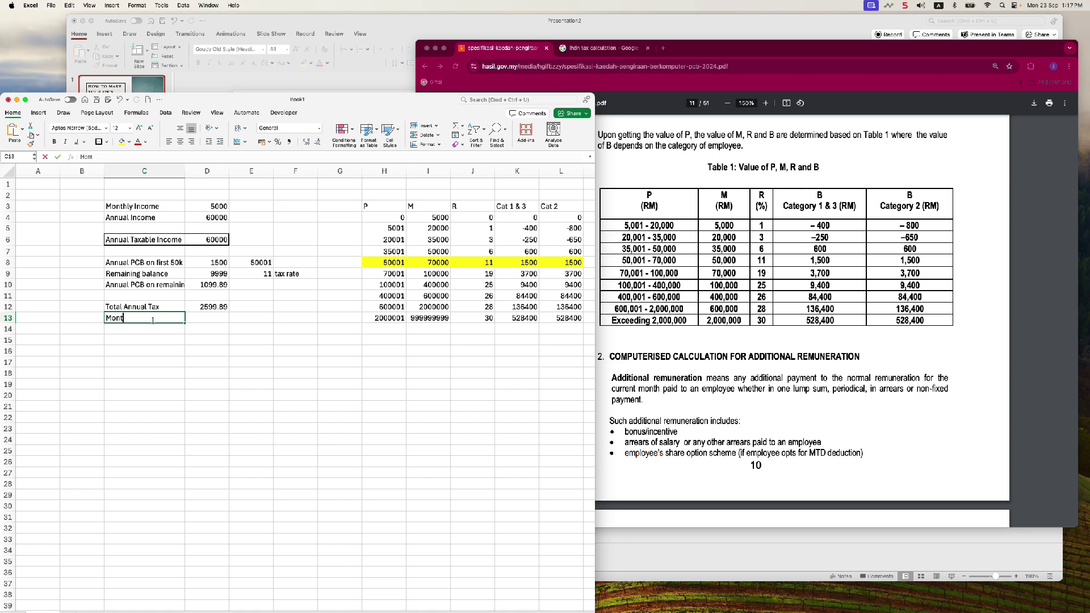
{"action": "type", "text": "hly PCB to pay"}
{"action": "key", "text": "Tab"}
- Calculate the monthly PCB in D13 as the total annual tax divided by twelve months, =D12/12
{"action": "type", "text": "="}
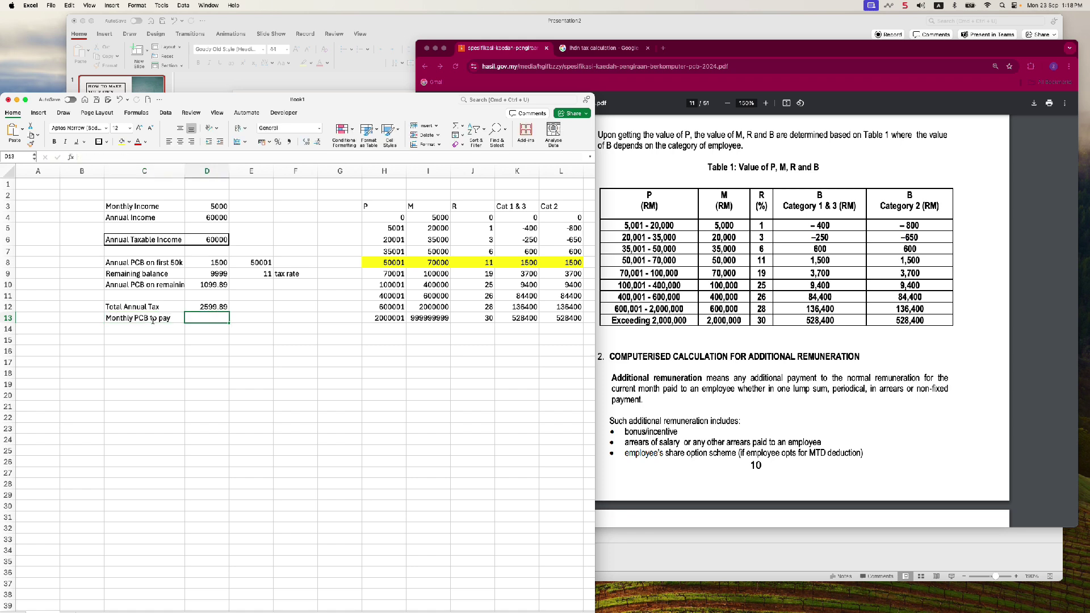
{"action": "key", "text": "Up"}
{"action": "type", "text": "/"}
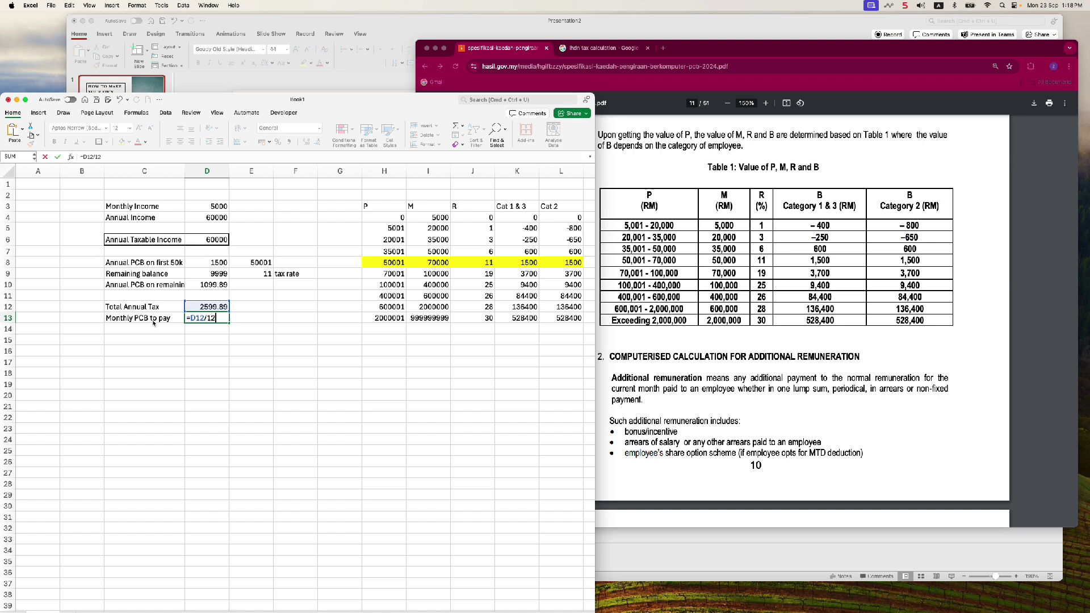
{"action": "type", "text": "12"}
{"action": "key", "text": "Return"}
{"action": "left_click", "coordinate": [214, 319]}
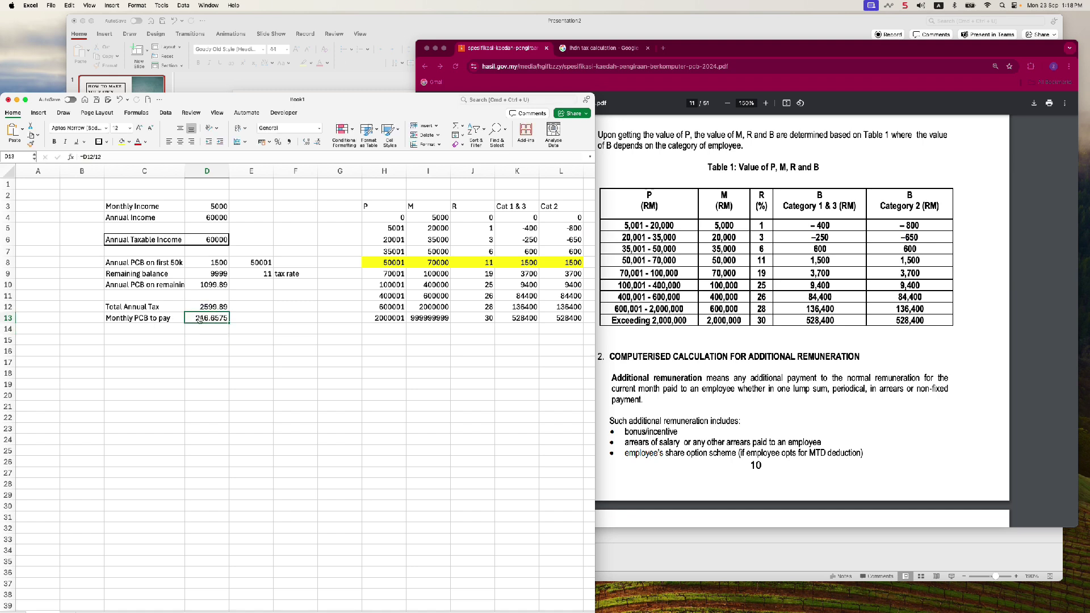
- Switch to Chrome and open the Inland Revenue Board's Kalkulator PCB form for someone previously not employed in 2024
{"action": "left_click", "coordinate": [620, 50]}
{"action": "scroll", "coordinate": [718, 259], "scroll_direction": "up", "scroll_amount": 6}
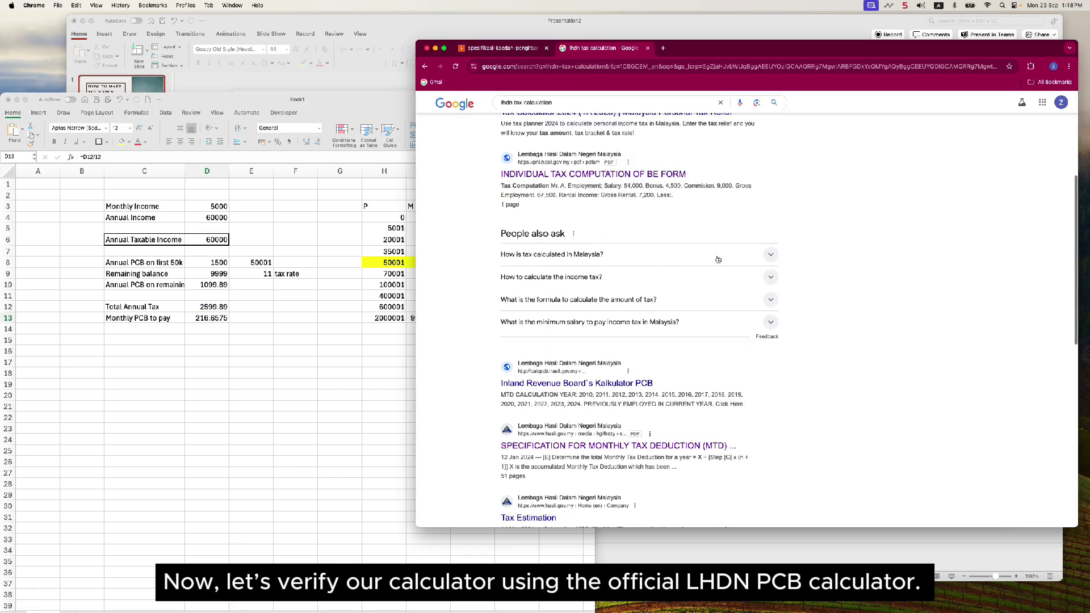
{"action": "scroll", "coordinate": [698, 256], "scroll_direction": "down", "scroll_amount": 5}
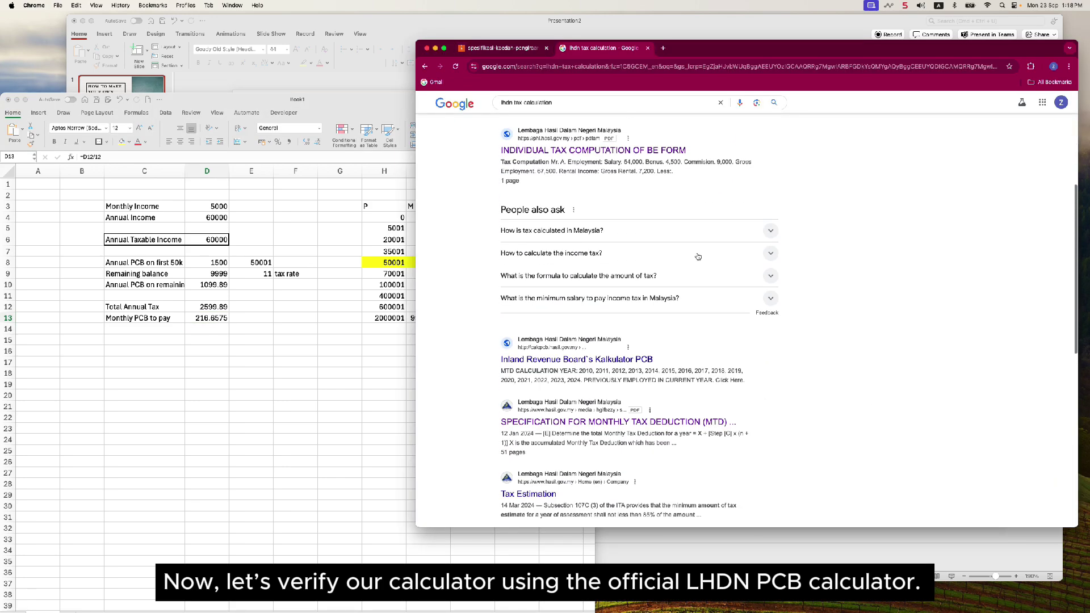
{"action": "left_click", "coordinate": [627, 361]}
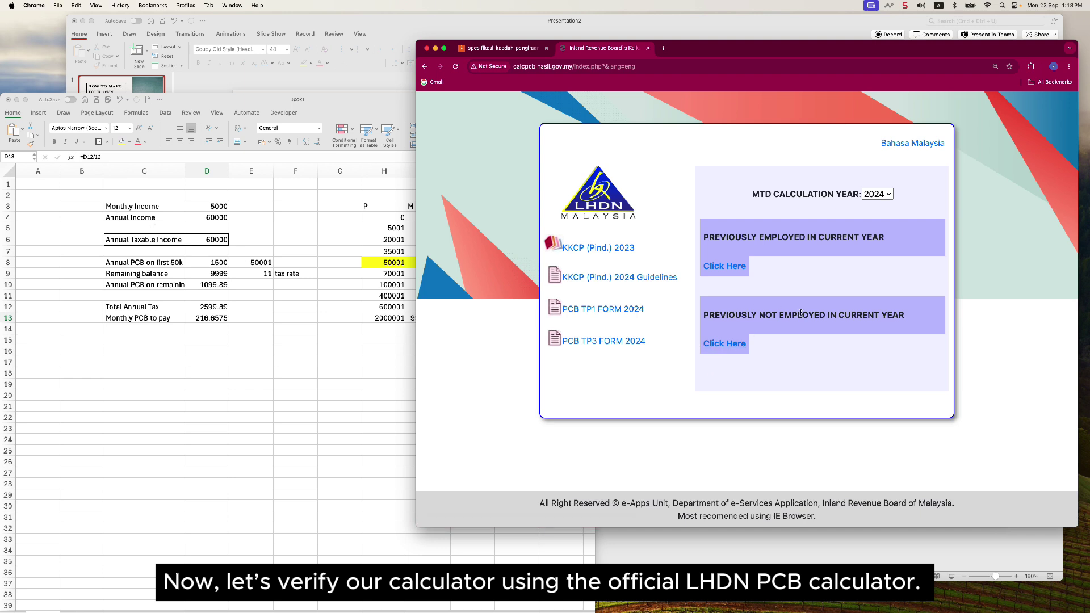
{"action": "left_click", "coordinate": [730, 344]}
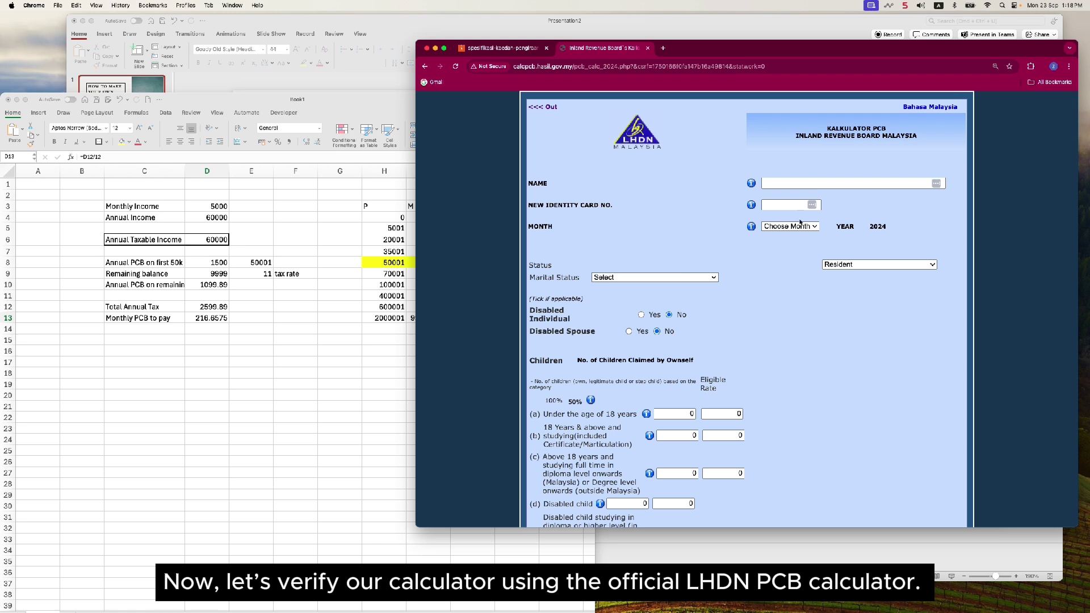
- Set the calculation month to JANUARY and try to choose a marital status in the PCB form
{"action": "left_click", "coordinate": [797, 226]}
{"action": "left_click", "coordinate": [786, 240]}
{"action": "left_click", "coordinate": [640, 278]}
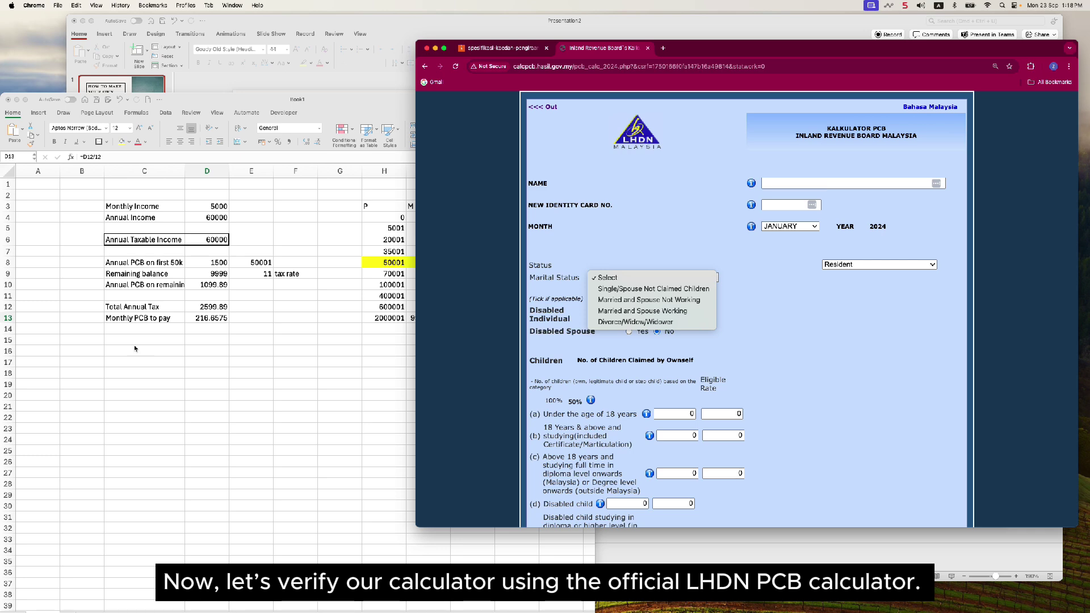
{"action": "left_click", "coordinate": [653, 293]}
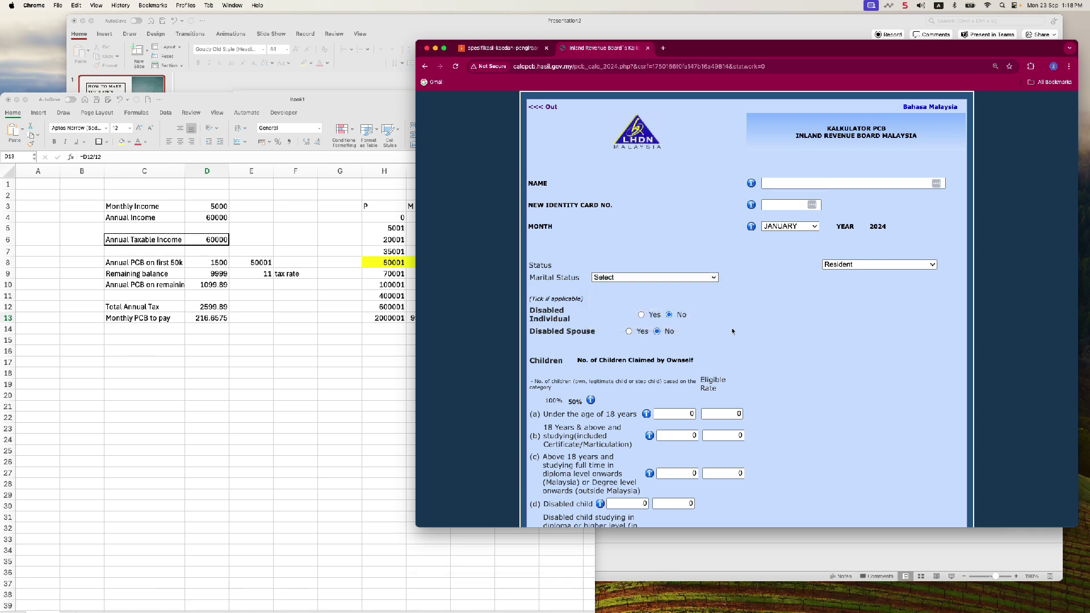
- Enter 5000 as the current month's remuneration, leaving the EPF contribution at zero
{"action": "scroll", "coordinate": [637, 288], "scroll_direction": "down", "scroll_amount": 10}
{"action": "left_click", "coordinate": [637, 288]}
{"action": "left_click", "coordinate": [637, 289]}
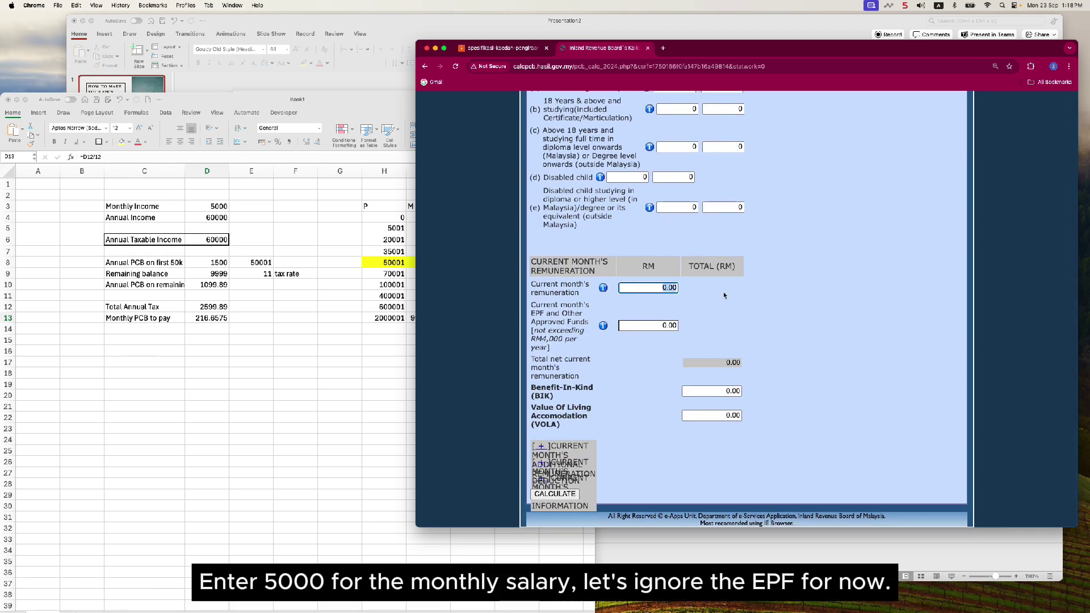
{"action": "type", "text": "5000"}
{"action": "left_click_drag", "start_coordinate": [677, 328], "coordinate": [611, 328]}
{"action": "left_click_drag", "start_coordinate": [536, 305], "coordinate": [565, 330]}
{"action": "left_click", "coordinate": [647, 380]}
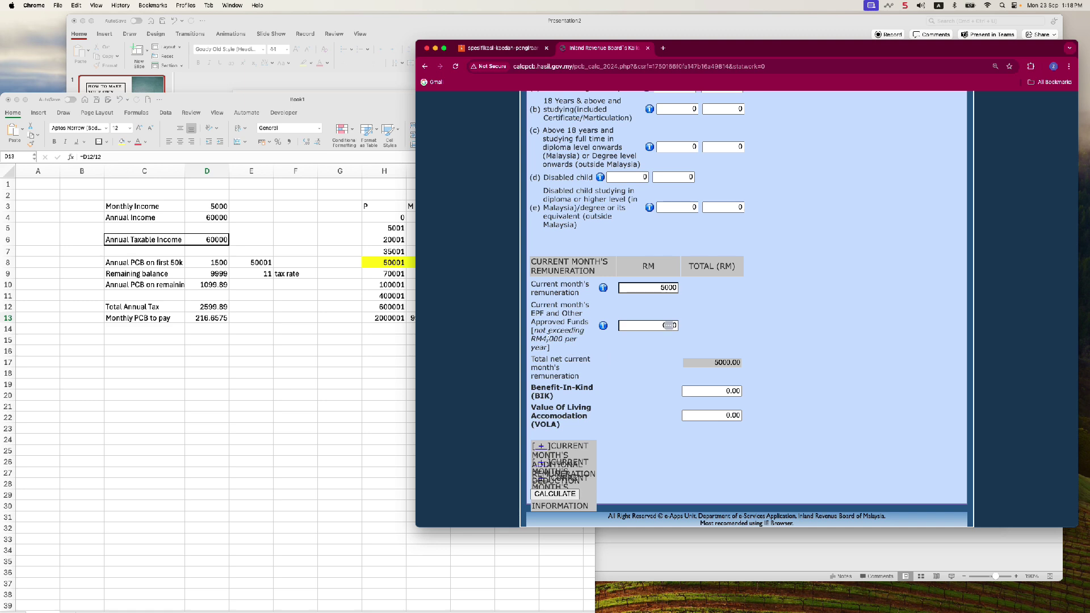
- Switch back to Excel and calculate the 11% monthly EPF contribution in E3 with =D3*11/100
{"action": "left_click", "coordinate": [255, 207]}
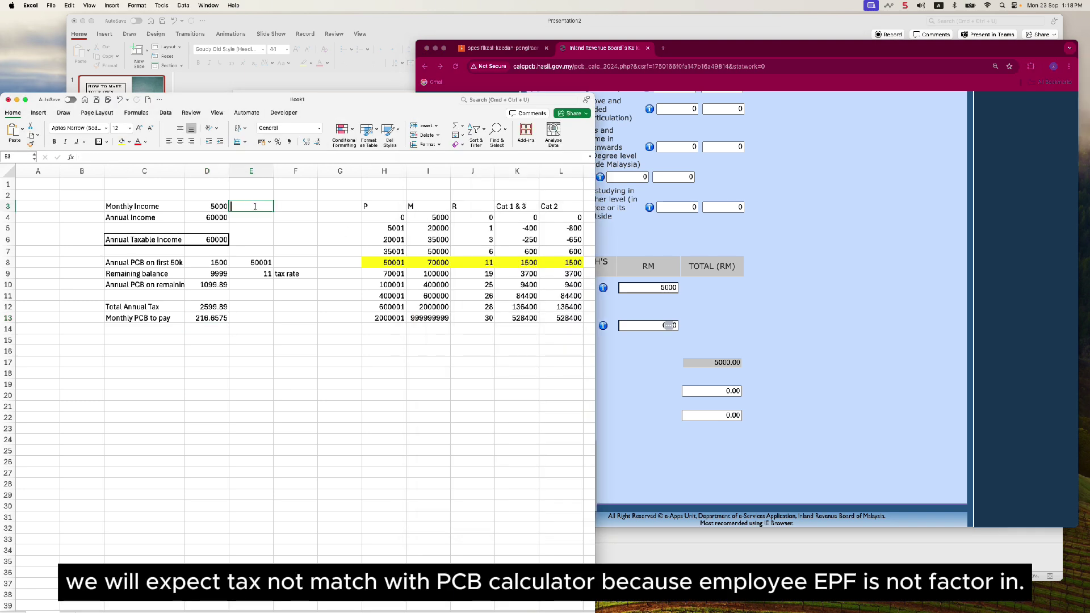
{"action": "type", "text": "="}
{"action": "key", "text": "Left"}
{"action": "type", "text": "*11/100"}
{"action": "key", "text": "Return"}
{"action": "key", "text": "Up"}
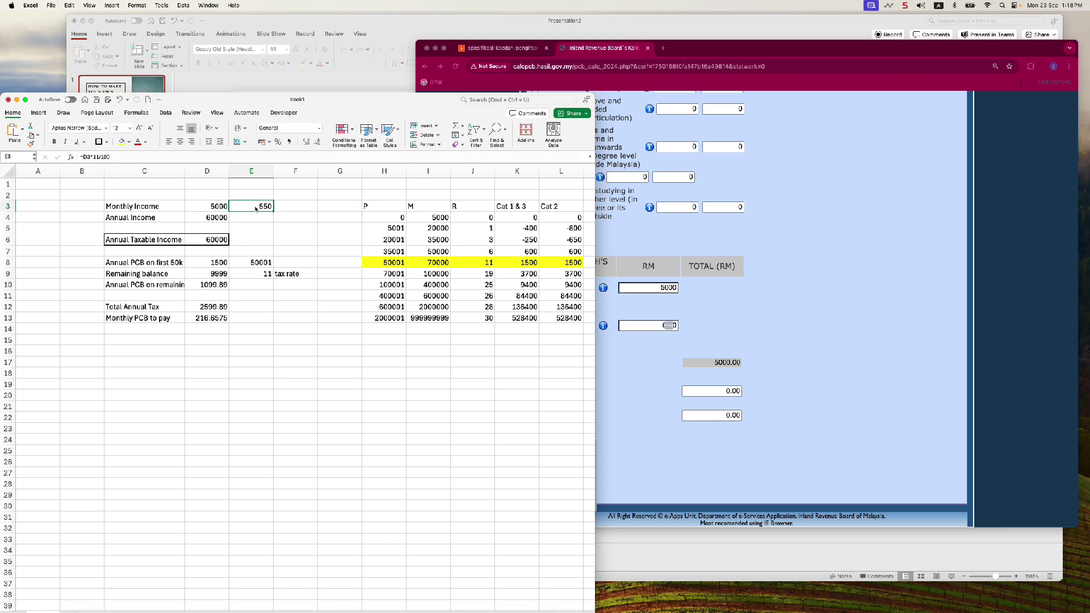
- Convert the EPF formula in E3 to an annual amount, =(D3*11/100)*12
{"action": "left_click", "coordinate": [172, 156]}
{"action": "type", "text": ")"}
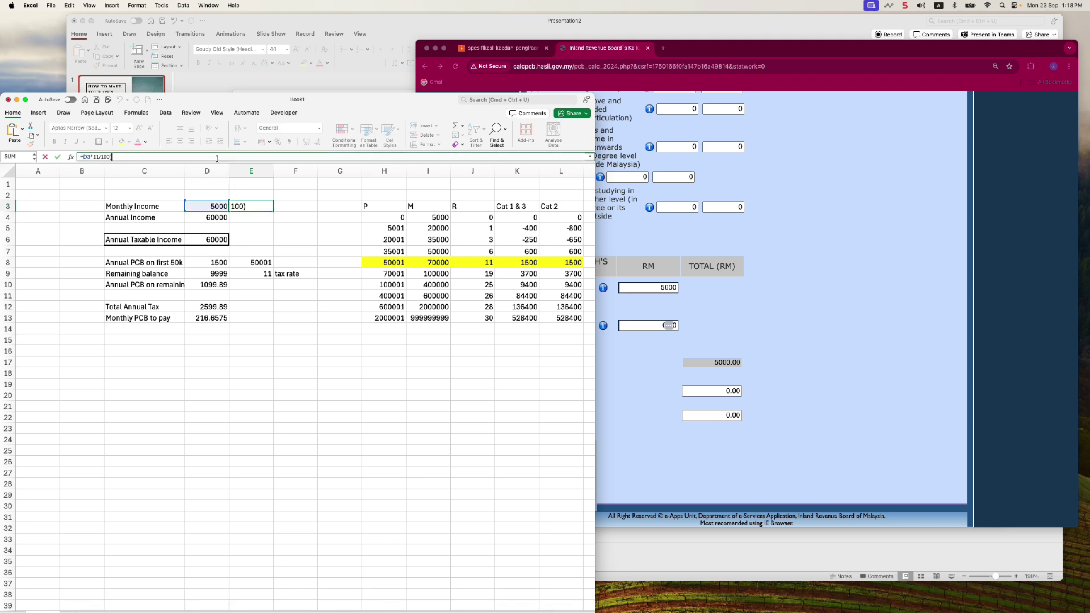
{"action": "left_click", "coordinate": [81, 156]}
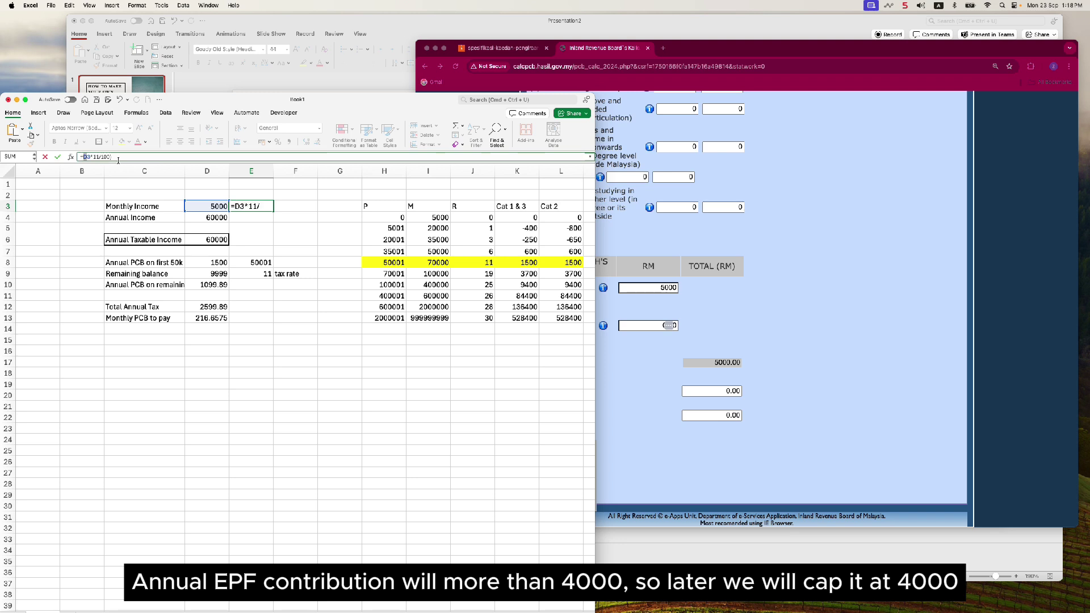
{"action": "type", "text": "("}
{"action": "left_click", "coordinate": [136, 157]}
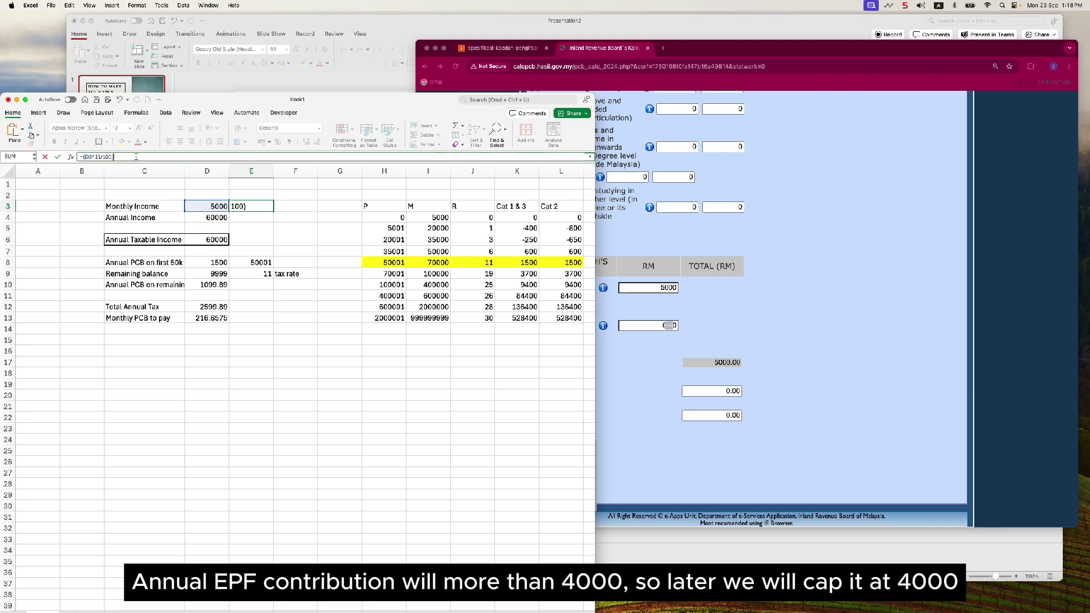
{"action": "type", "text": "*12"}
{"action": "key", "text": "Return"}
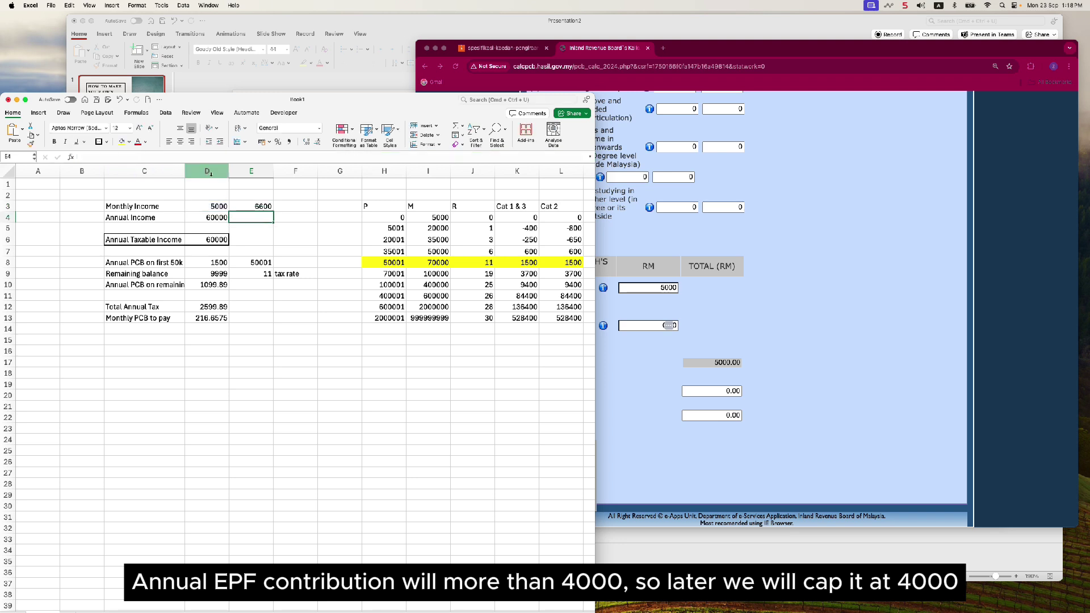
- Enter the note "more than 4k" in F3 beside the annual EPF contribution
{"action": "left_click", "coordinate": [261, 206]}
{"action": "left_click", "coordinate": [285, 207]}
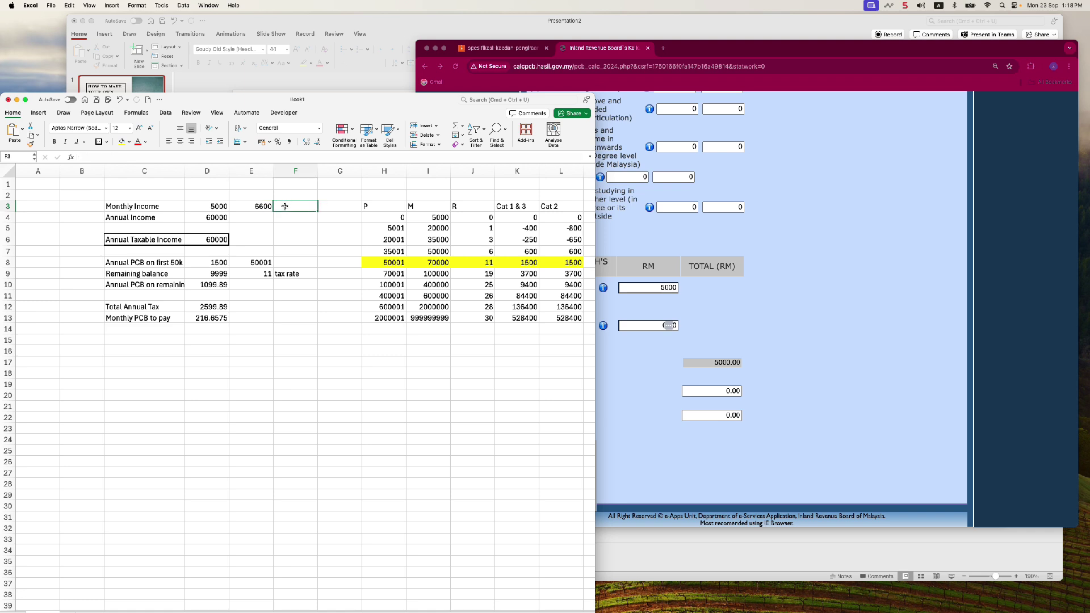
{"action": "type", "text": "more than 4k"}
{"action": "key", "text": "Return"}
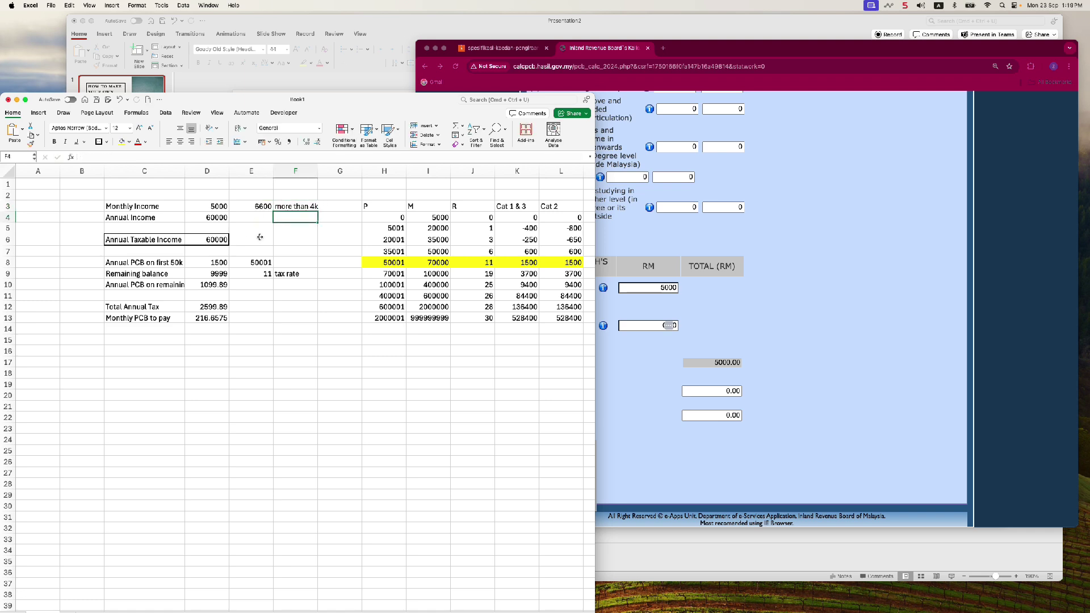
{"action": "left_click", "coordinate": [781, 292]}
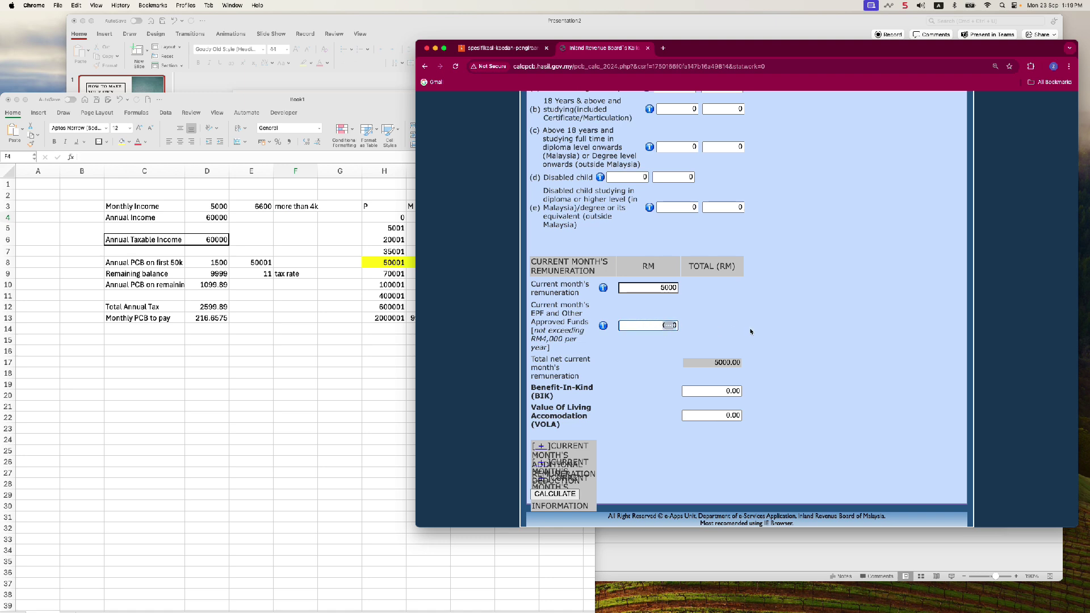
{"action": "left_click", "coordinate": [650, 321]}
{"action": "left_click", "coordinate": [256, 206]}
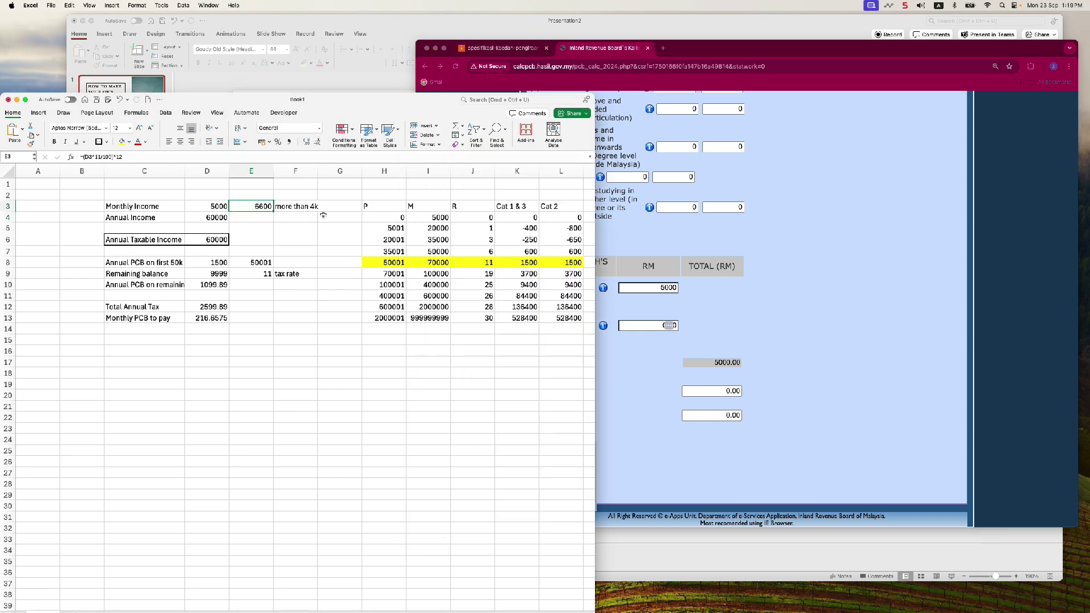
- Clear the annual EPF amount in E3 and the note in F3
{"action": "key", "text": "Delete"}
{"action": "key", "text": "Right"}
{"action": "key", "text": "Delete"}
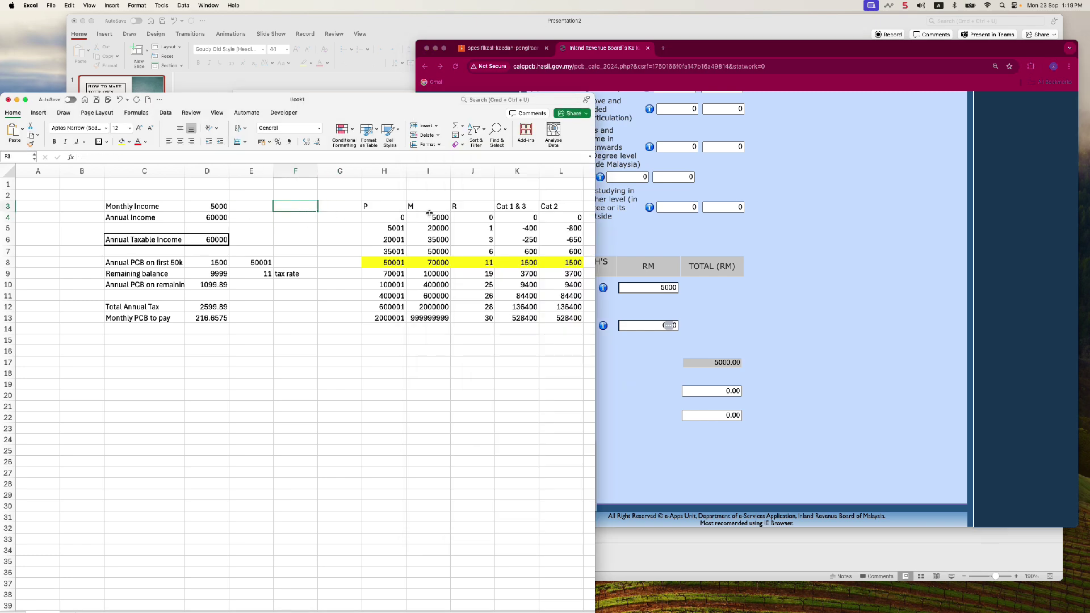
- Switch to the LHDN PCB calculator in Chrome, calculate the result for 5000 without EPF, and review the summary before returning to Excel
{"action": "left_click", "coordinate": [868, 287]}
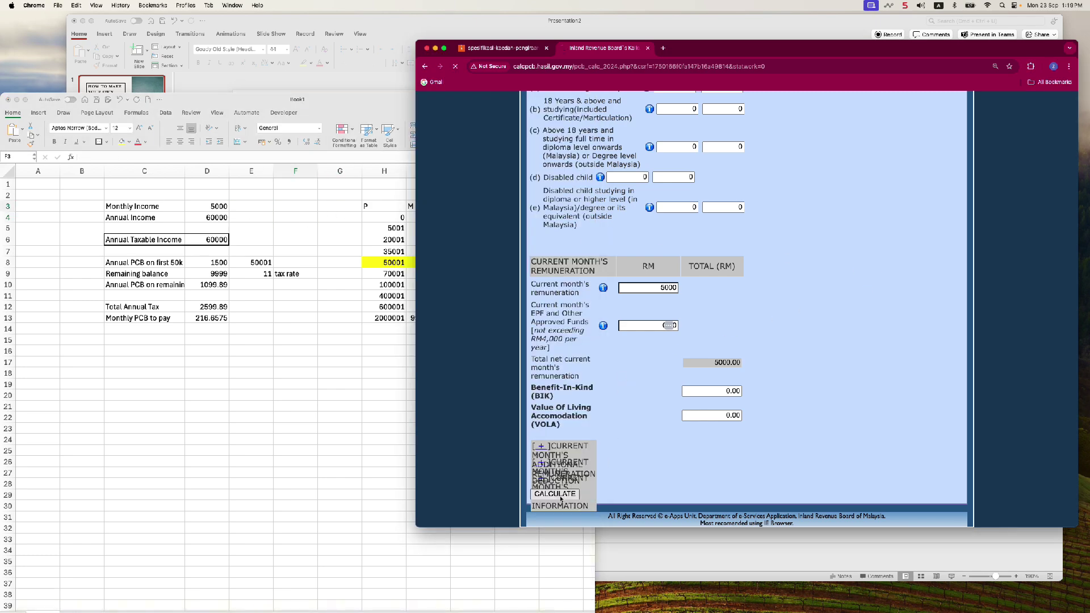
{"action": "scroll", "coordinate": [772, 419], "scroll_direction": "down", "scroll_amount": 5}
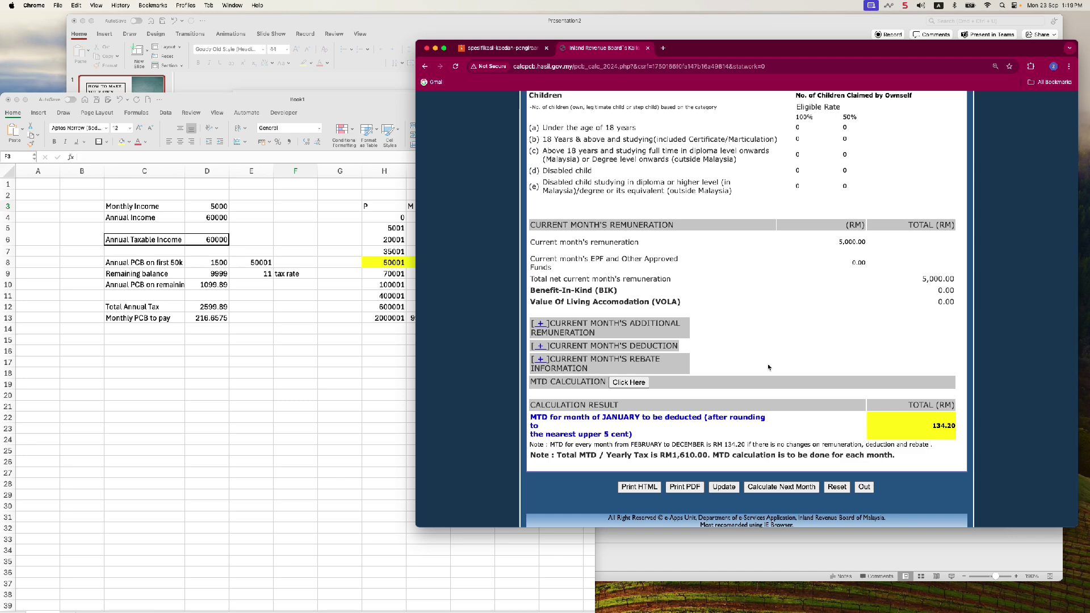
{"action": "scroll", "coordinate": [769, 367], "scroll_direction": "up", "scroll_amount": 5}
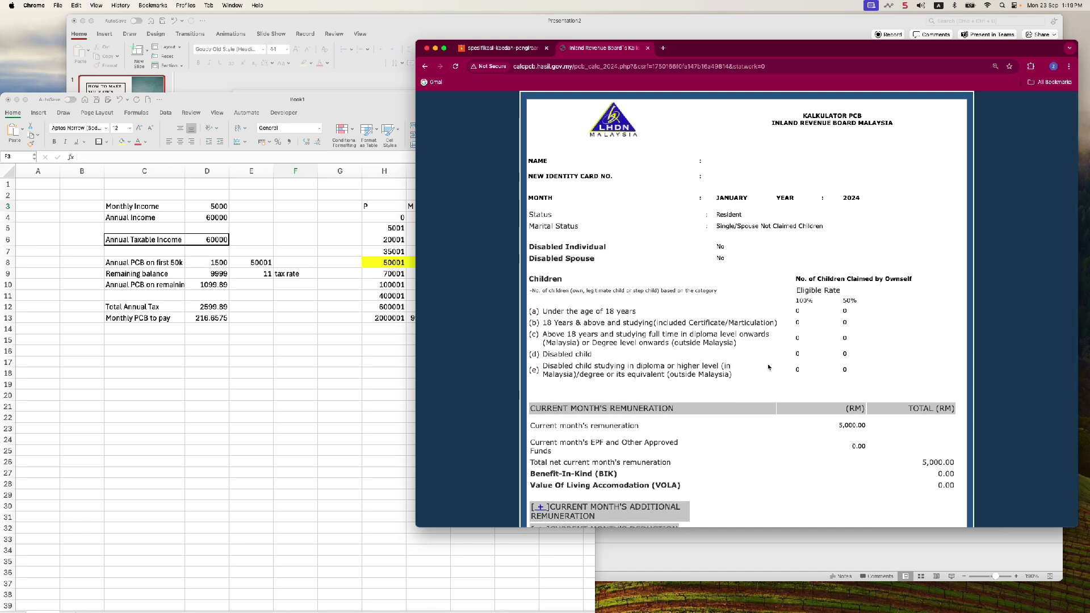
{"action": "scroll", "coordinate": [768, 367], "scroll_direction": "down", "scroll_amount": 3}
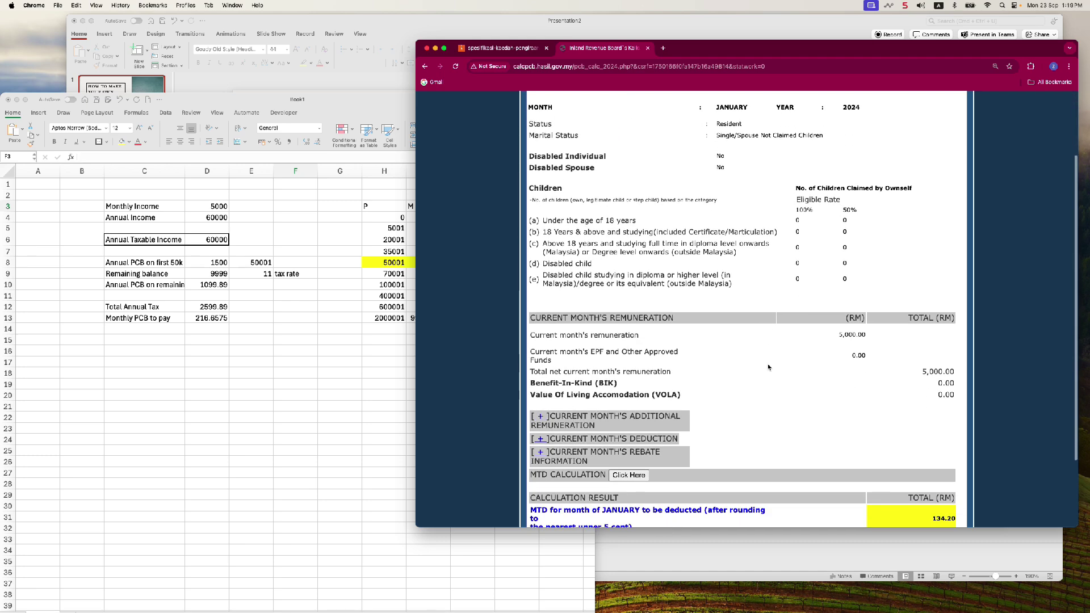
{"action": "scroll", "coordinate": [768, 368], "scroll_direction": "down", "scroll_amount": 1}
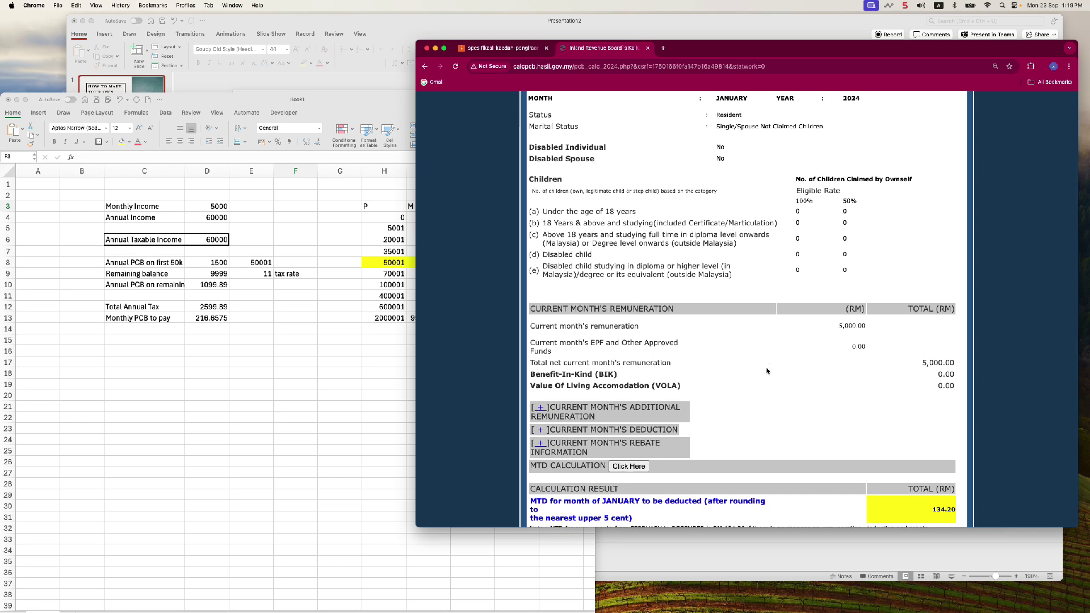
{"action": "left_click", "coordinate": [246, 382]}
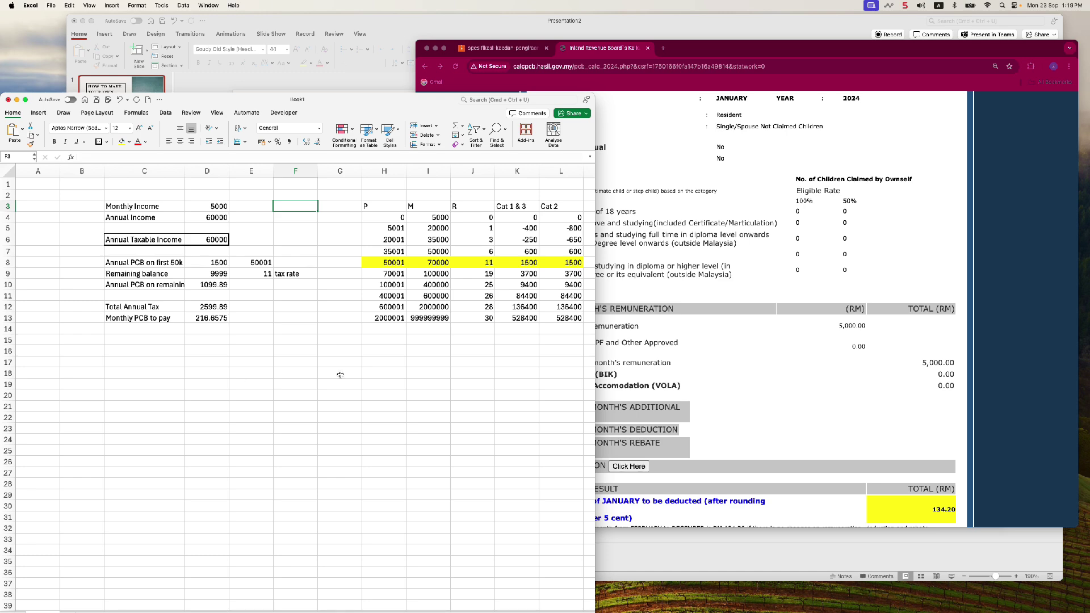
- Open the MTD calculation details in the LHDN calculator and examine its deductions and formula against the sheet's monthly PCB
{"action": "left_click", "coordinate": [667, 401]}
{"action": "left_click", "coordinate": [628, 466]}
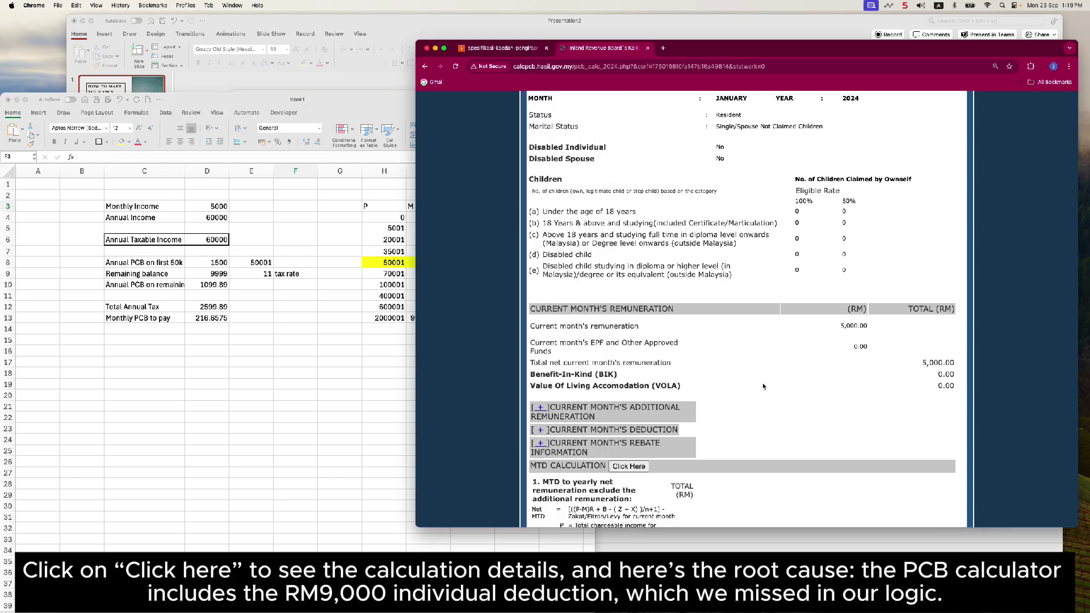
{"action": "scroll", "coordinate": [763, 386], "scroll_direction": "down", "scroll_amount": 7}
{"action": "scroll", "coordinate": [763, 386], "scroll_direction": "down", "scroll_amount": 5}
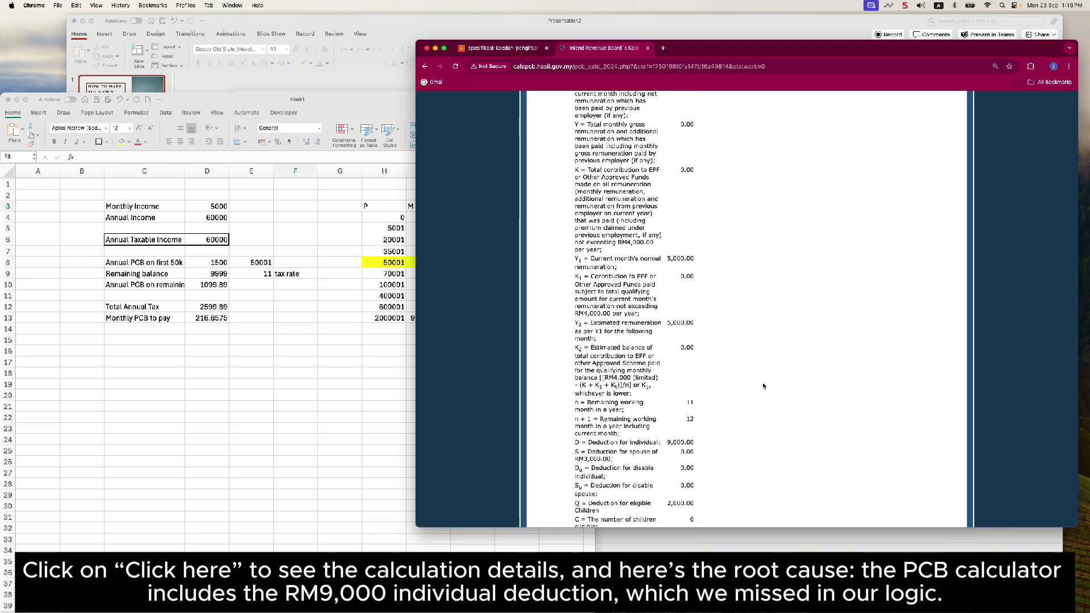
{"action": "scroll", "coordinate": [763, 386], "scroll_direction": "up", "scroll_amount": 15}
{"action": "scroll", "coordinate": [866, 406], "scroll_direction": "down", "scroll_amount": 20}
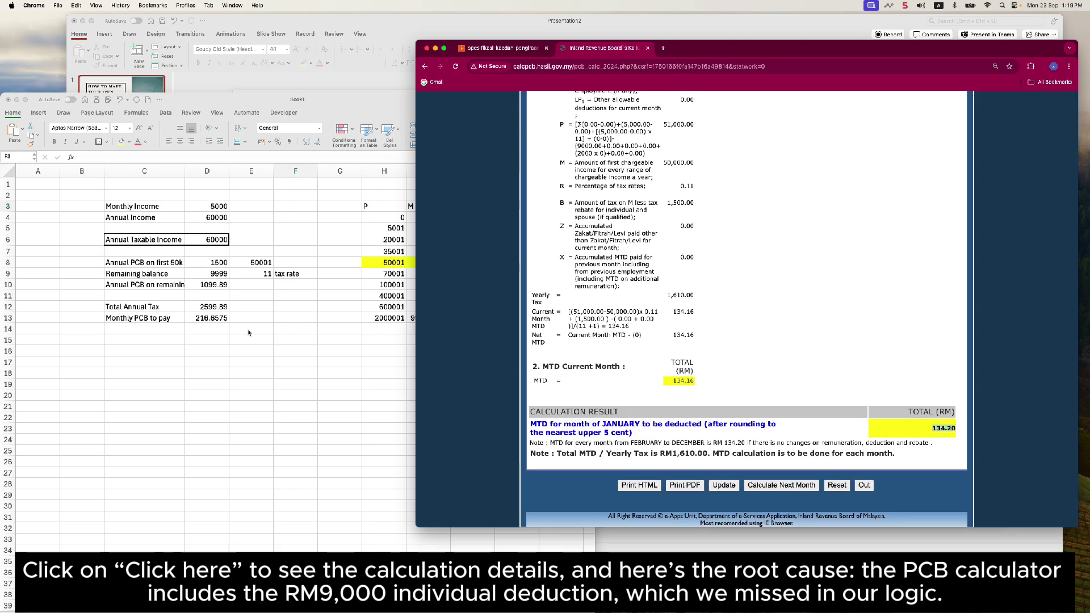
{"action": "left_click", "coordinate": [225, 318]}
{"action": "left_click", "coordinate": [731, 315]}
{"action": "scroll", "coordinate": [732, 317], "scroll_direction": "up", "scroll_amount": 10}
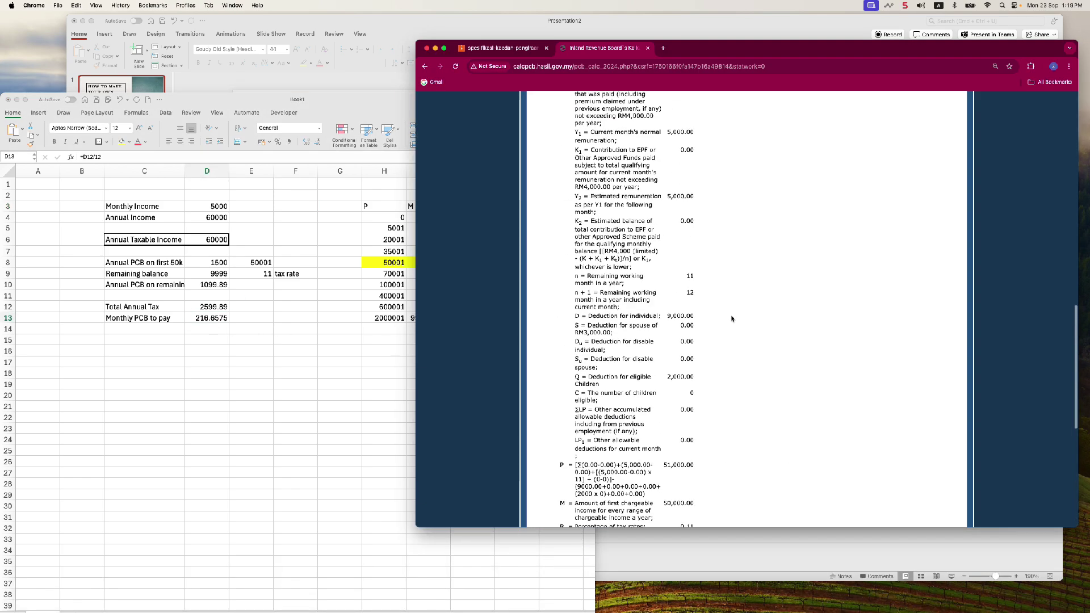
{"action": "scroll", "coordinate": [731, 318], "scroll_direction": "up", "scroll_amount": 5}
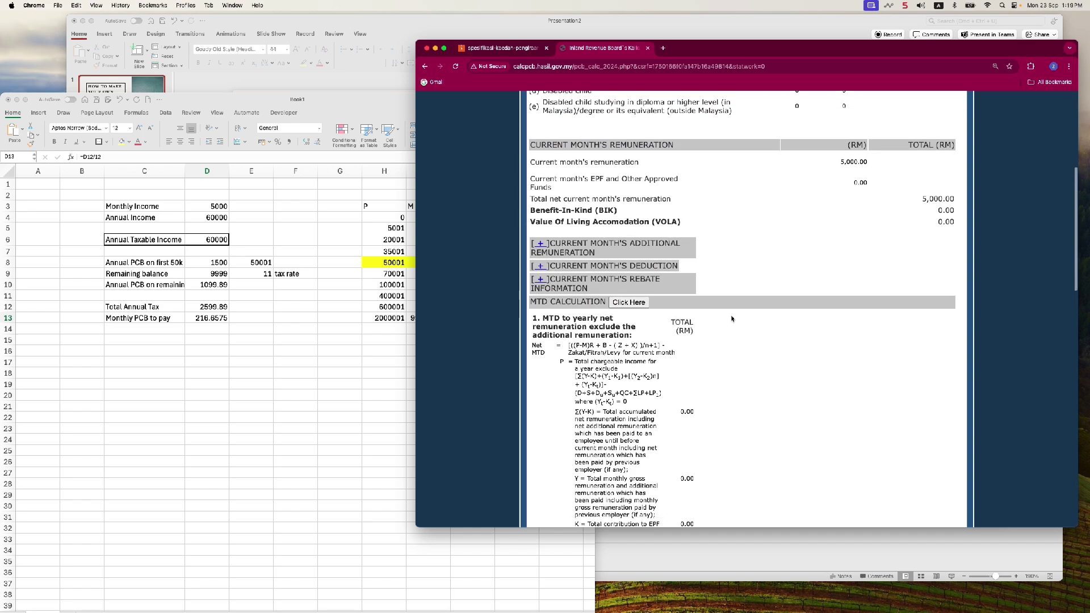
{"action": "scroll", "coordinate": [731, 318], "scroll_direction": "down", "scroll_amount": 5}
{"action": "scroll", "coordinate": [731, 319], "scroll_direction": "down", "scroll_amount": 10}
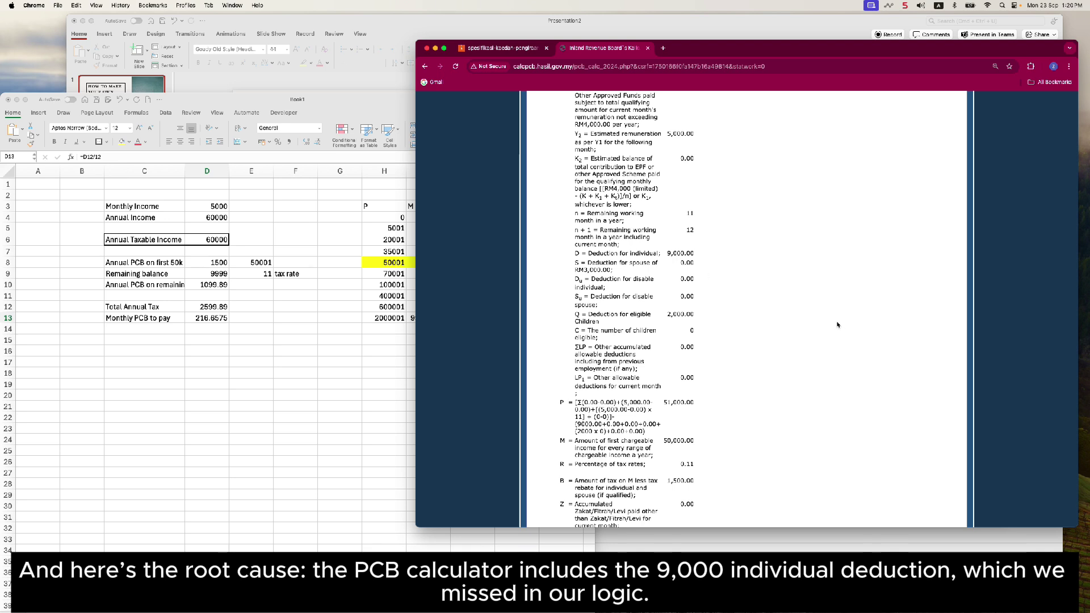
- Switch to Excel and move the tax calculation block, from Annual Taxable Income to Monthly PCB to pay, down to start at row 15
{"action": "key", "text": "super+Tab"}
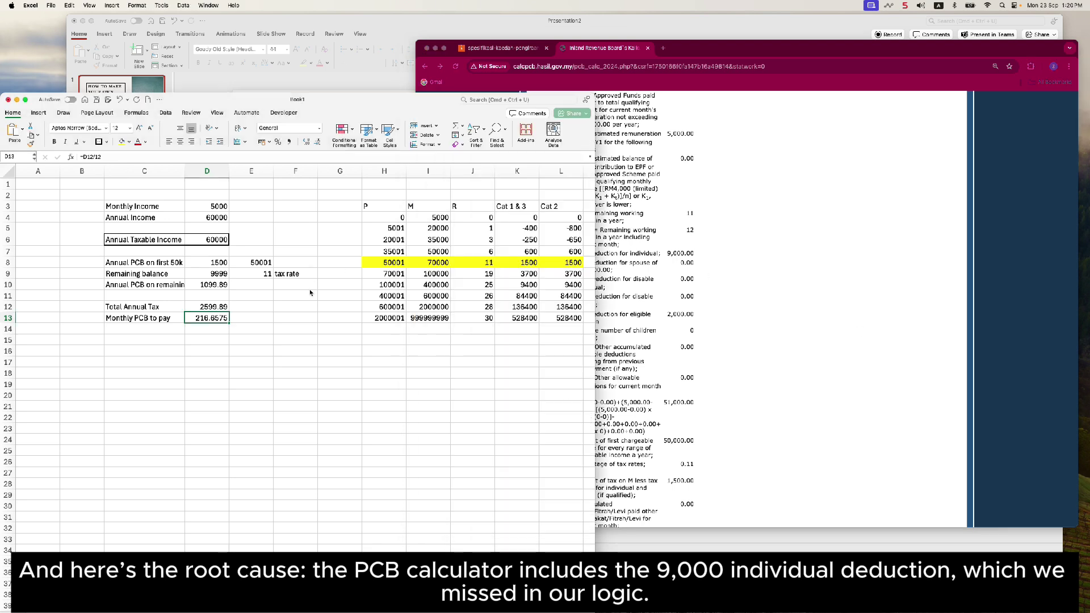
{"action": "left_click", "coordinate": [250, 251]}
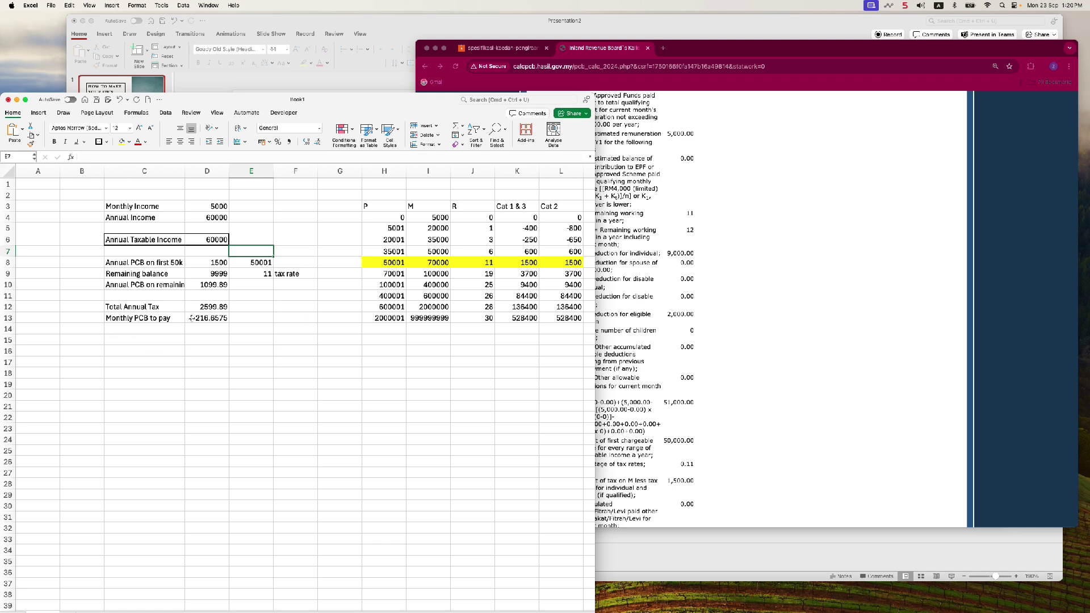
{"action": "left_click_drag", "start_coordinate": [135, 240], "coordinate": [293, 425]}
{"action": "left_click", "coordinate": [339, 385]}
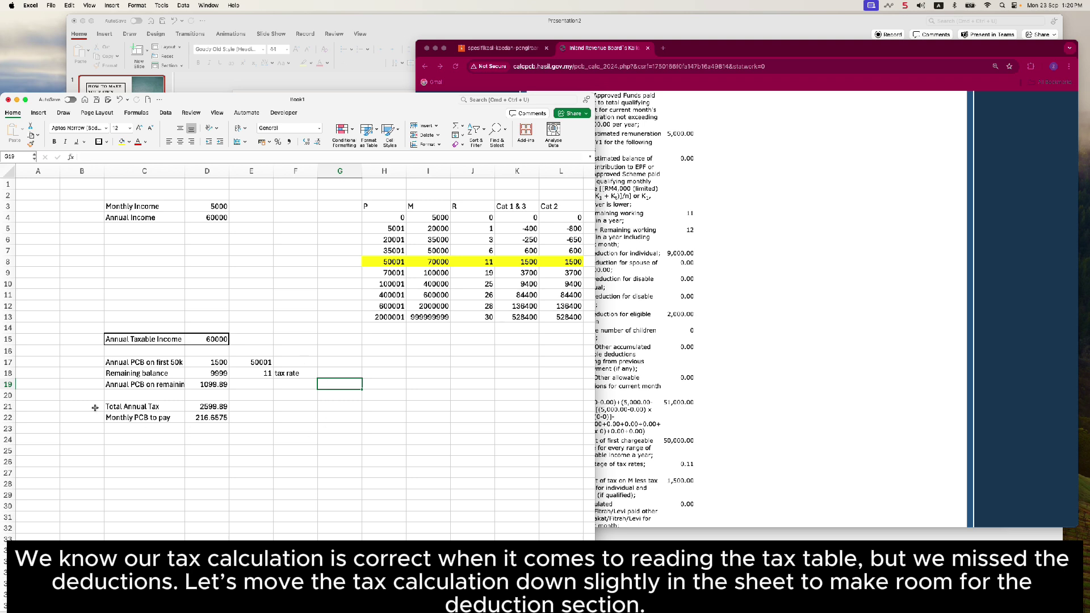
- Enter the section heading "Relief Deduction" in C11
{"action": "left_click", "coordinate": [116, 306]}
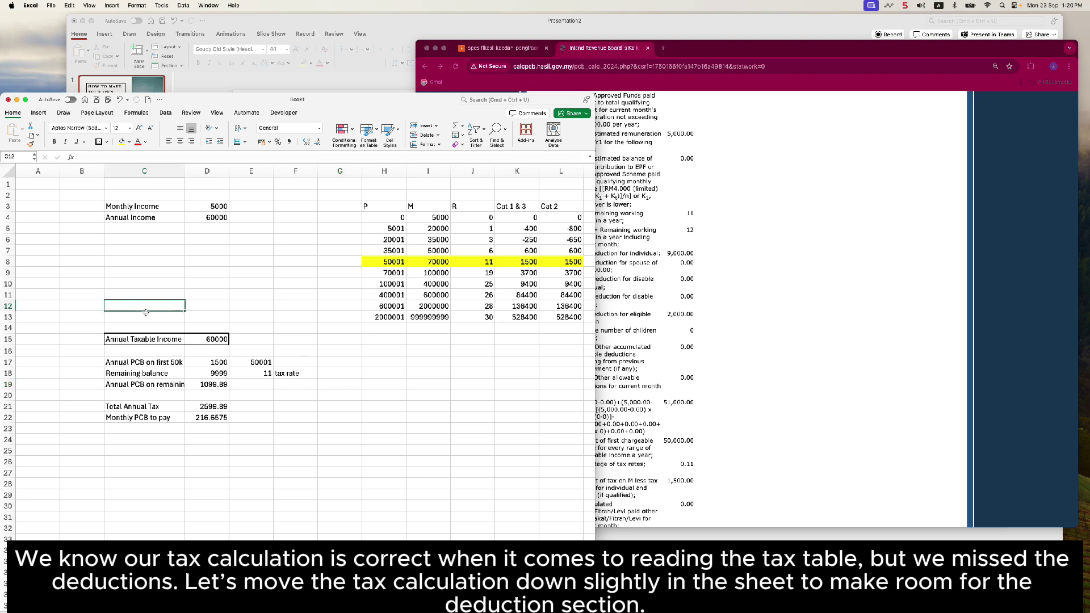
{"action": "key", "text": "Up"}
{"action": "type", "text": "Re"}
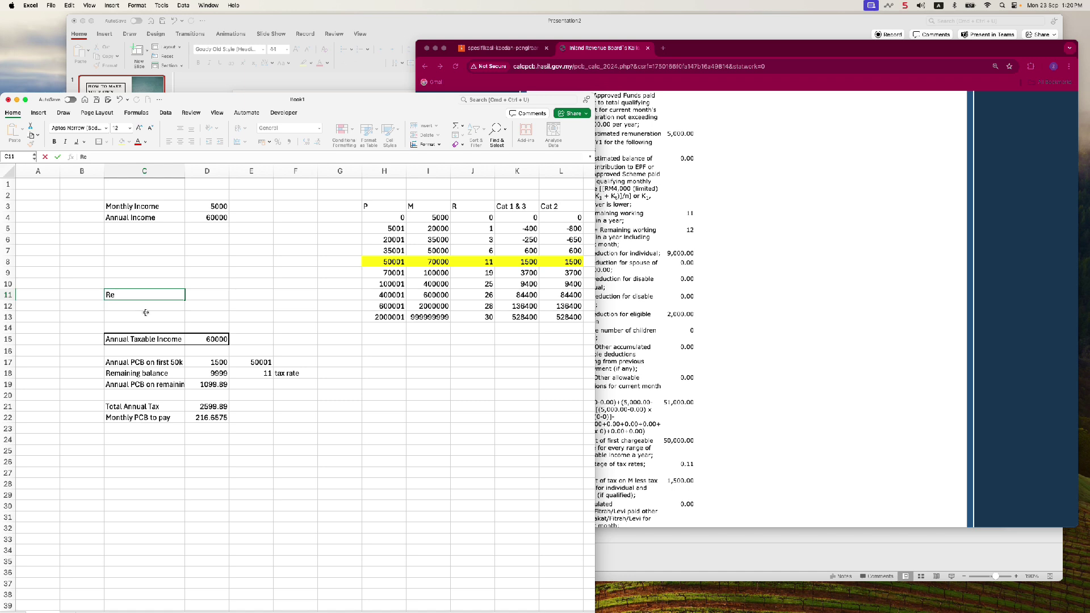
{"action": "type", "text": "lief Deduction"}
{"action": "key", "text": "Return"}
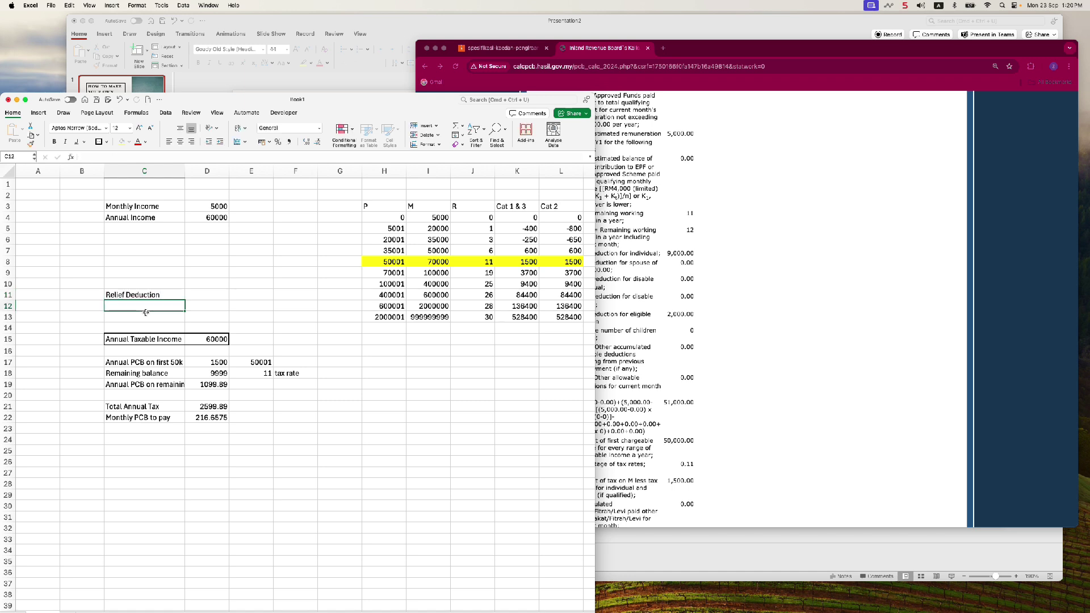
- Add a "Personal" relief of 9000 in row 12 and compare it with the individual deduction in the LHDN calculation details
{"action": "type", "text": "Personal"}
{"action": "key", "text": "Tab"}
{"action": "type", "text": "9000"}
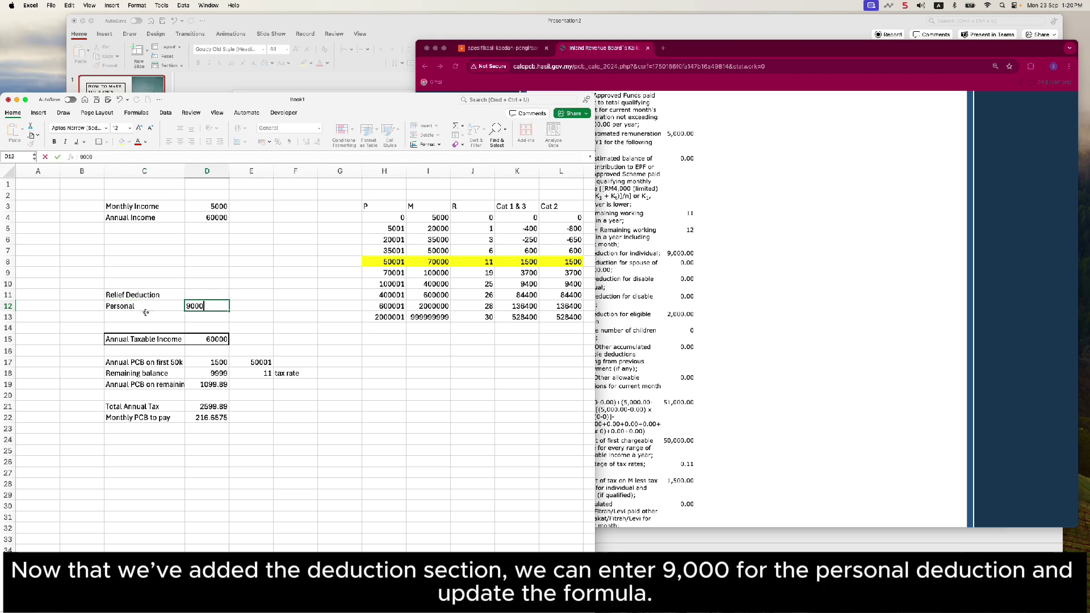
{"action": "left_click", "coordinate": [279, 317]}
{"action": "left_click", "coordinate": [220, 307]}
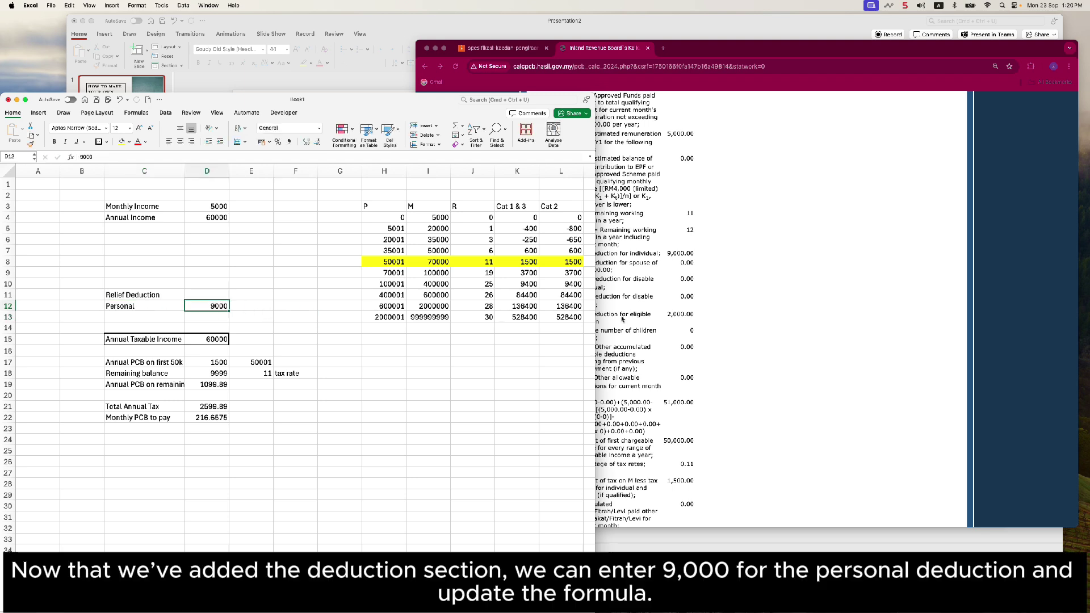
{"action": "left_click", "coordinate": [660, 244]}
{"action": "left_click_drag", "start_coordinate": [575, 252], "coordinate": [701, 254]}
{"action": "left_click", "coordinate": [264, 329]}
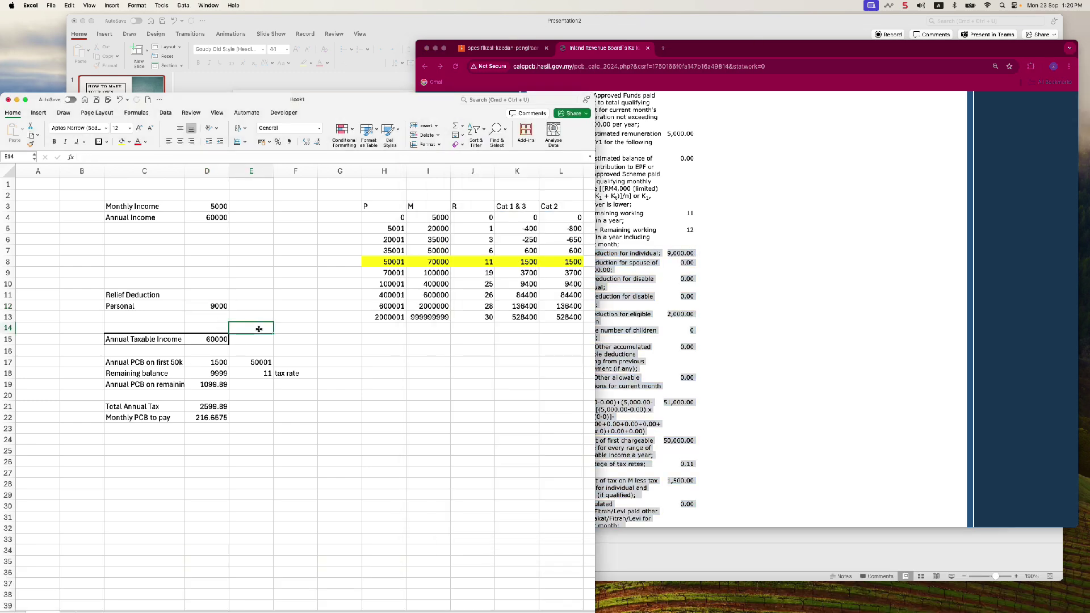
- Move the tax calculation block down one row so Annual Taxable Income sits in row 16
{"action": "left_click", "coordinate": [159, 341]}
{"action": "key", "text": "Right"}
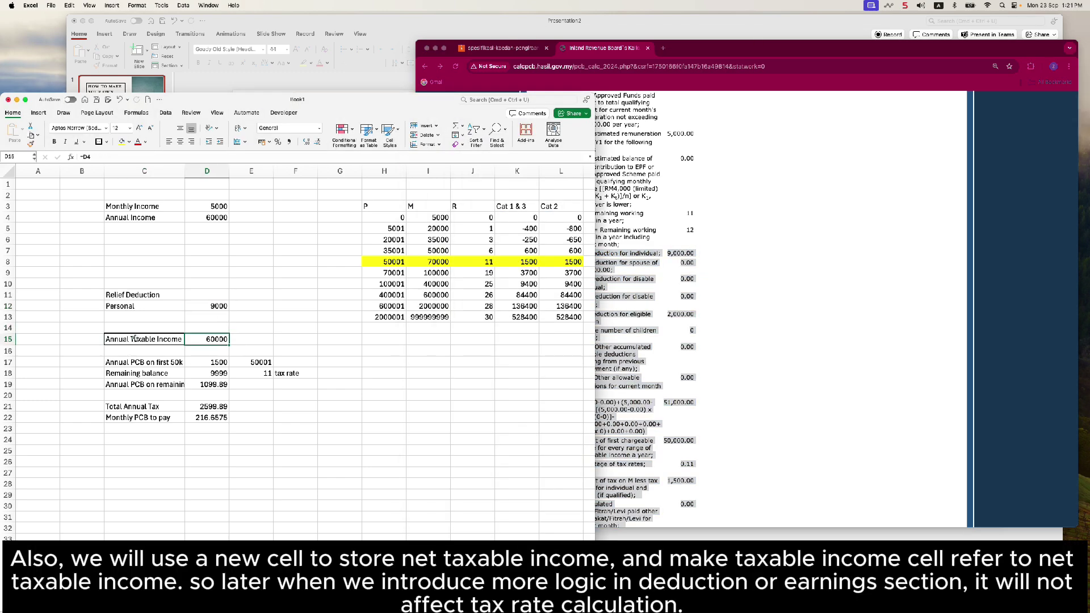
{"action": "left_click_drag", "start_coordinate": [135, 339], "coordinate": [299, 433]}
{"action": "left_click", "coordinate": [252, 339]}
- Label C14 "Net taxable income" below the relief section
{"action": "left_click", "coordinate": [111, 328]}
{"action": "type", "text": "Annual tax"}
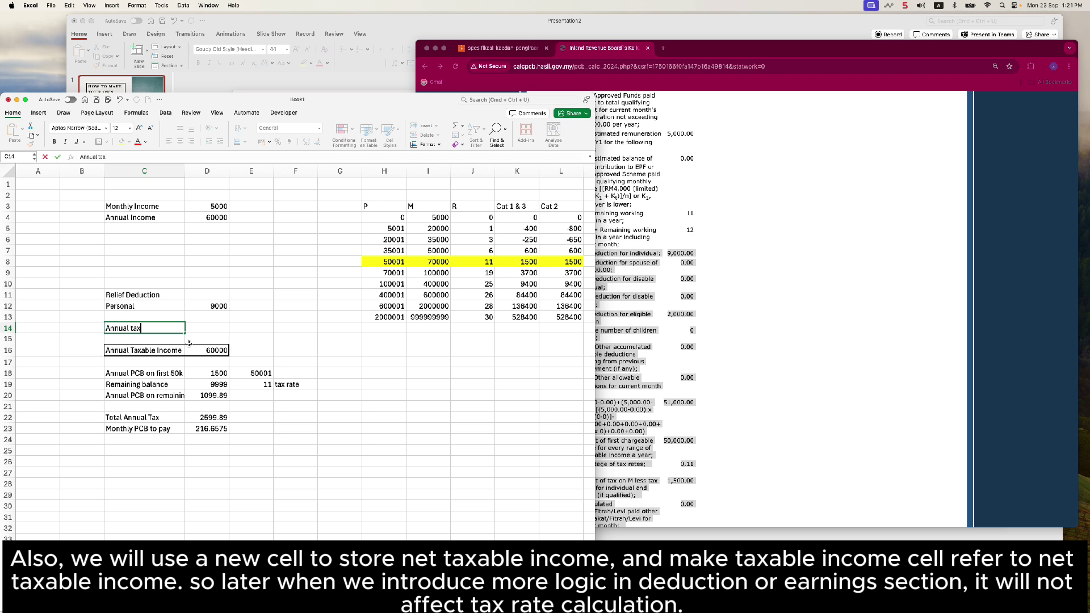
{"action": "type", "text": "able income"}
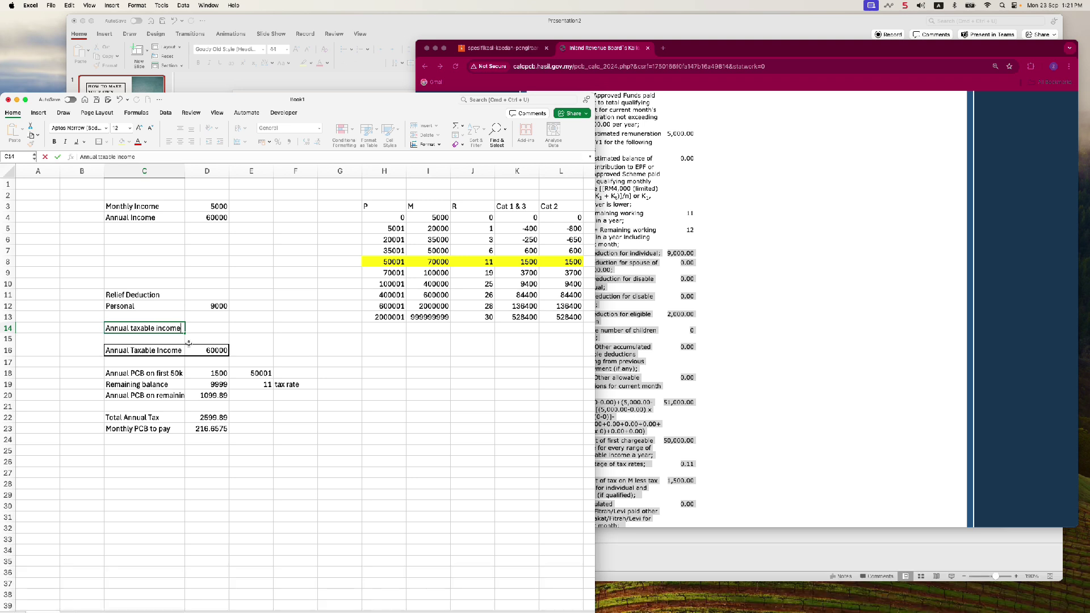
{"action": "double_click", "coordinate": [120, 328]}
{"action": "type", "text": "Net"}
- Calculate the net taxable income in D14 by subtracting the personal relief from the annual income, =D4-D12
{"action": "left_click", "coordinate": [208, 329]}
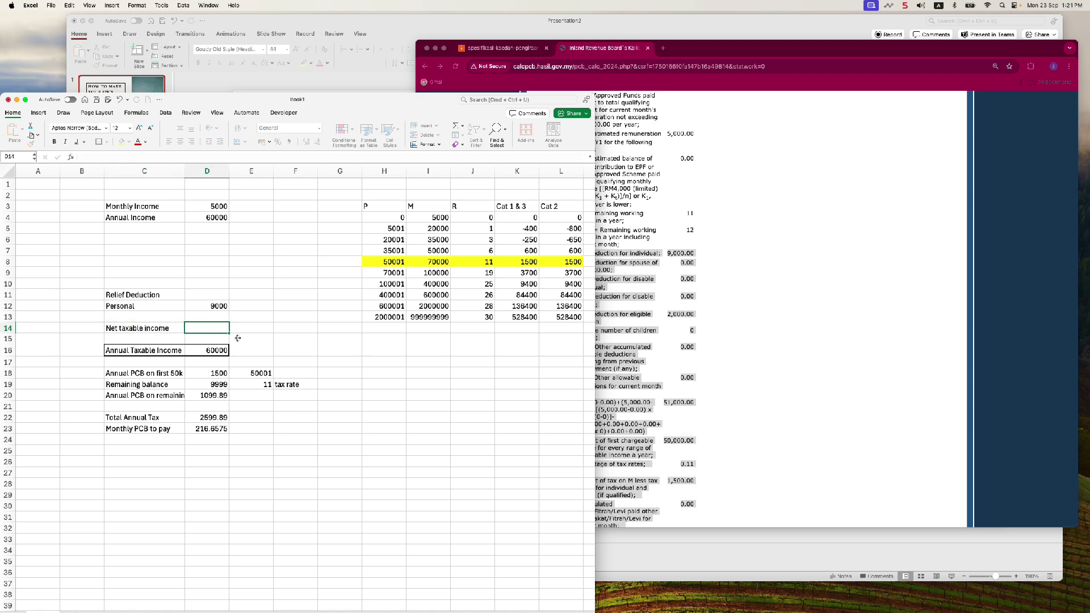
{"action": "type", "text": "="}
{"action": "left_click", "coordinate": [210, 217]}
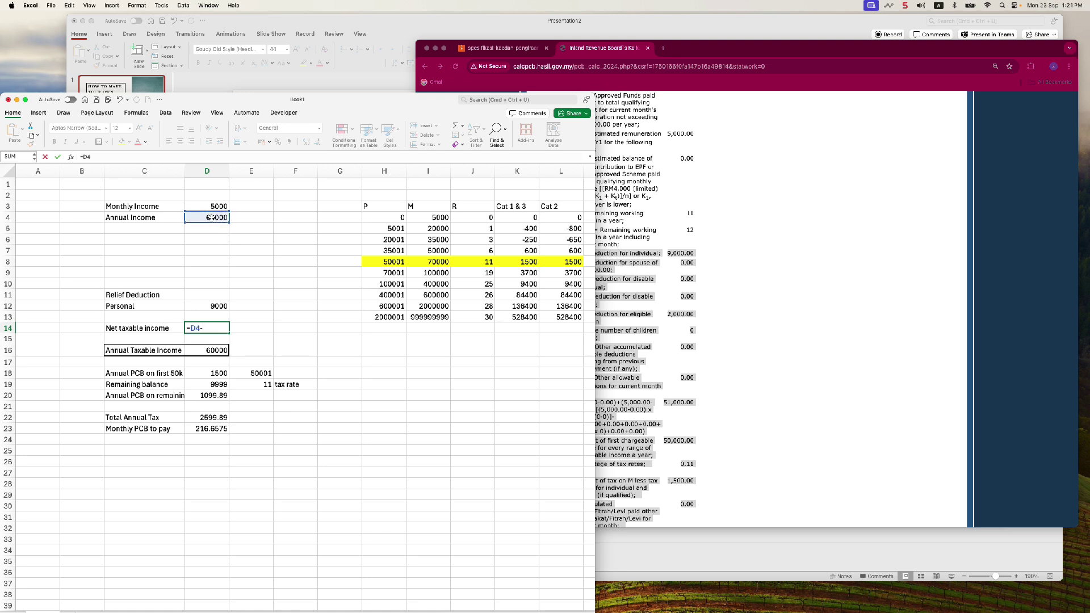
{"action": "left_click", "coordinate": [217, 306]}
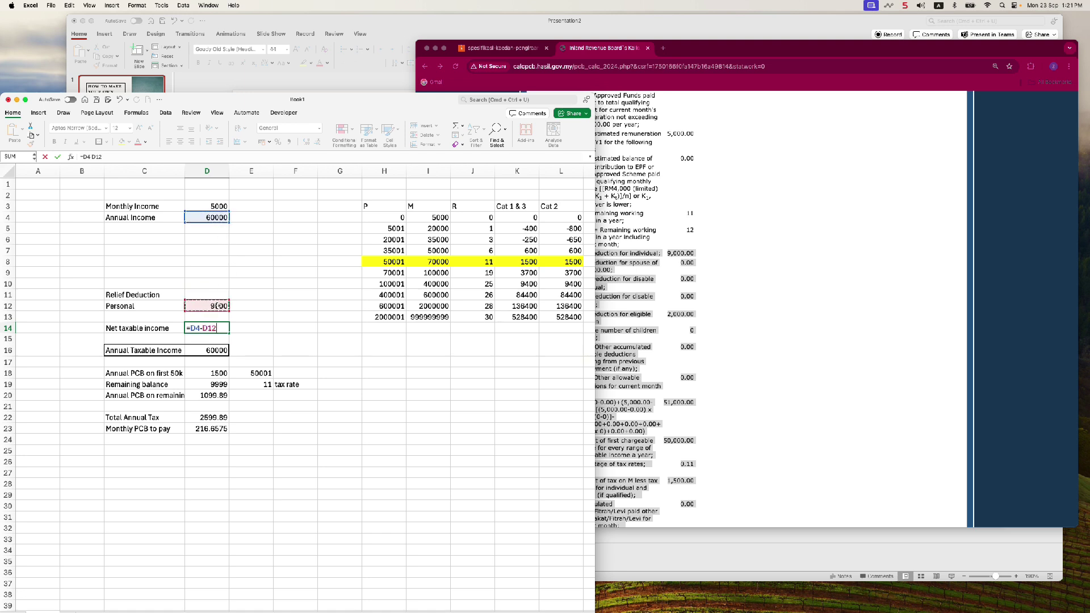
{"action": "key", "text": "Return"}
- Link Annual Taxable Income in D16 to the net taxable income with =D14
{"action": "left_click", "coordinate": [216, 328]}
{"action": "left_click", "coordinate": [110, 349]}
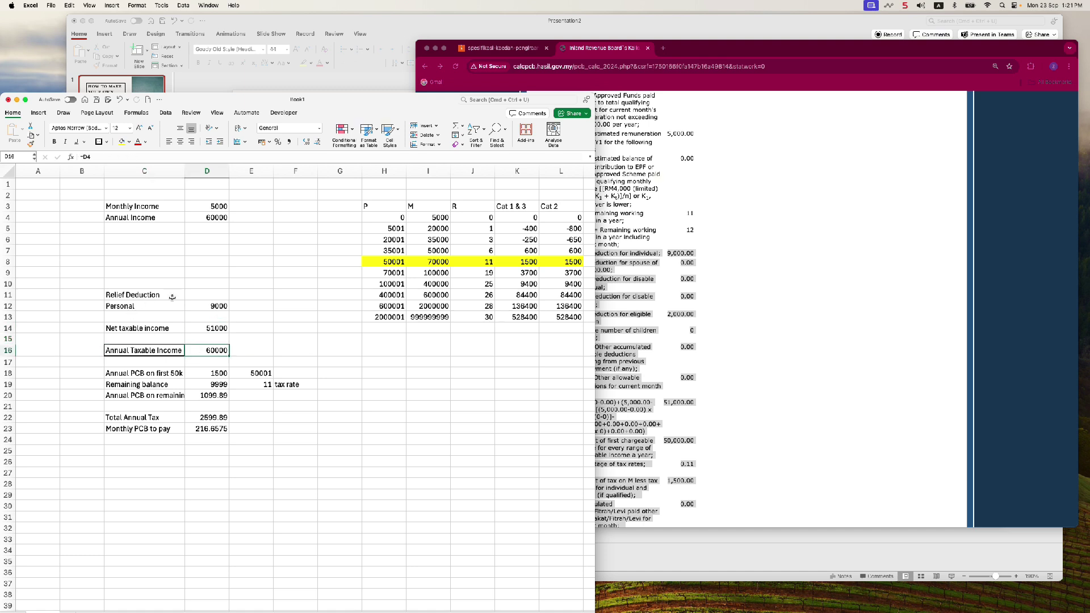
{"action": "type", "text": "="}
{"action": "left_click", "coordinate": [216, 328]}
{"action": "key", "text": "Return"}
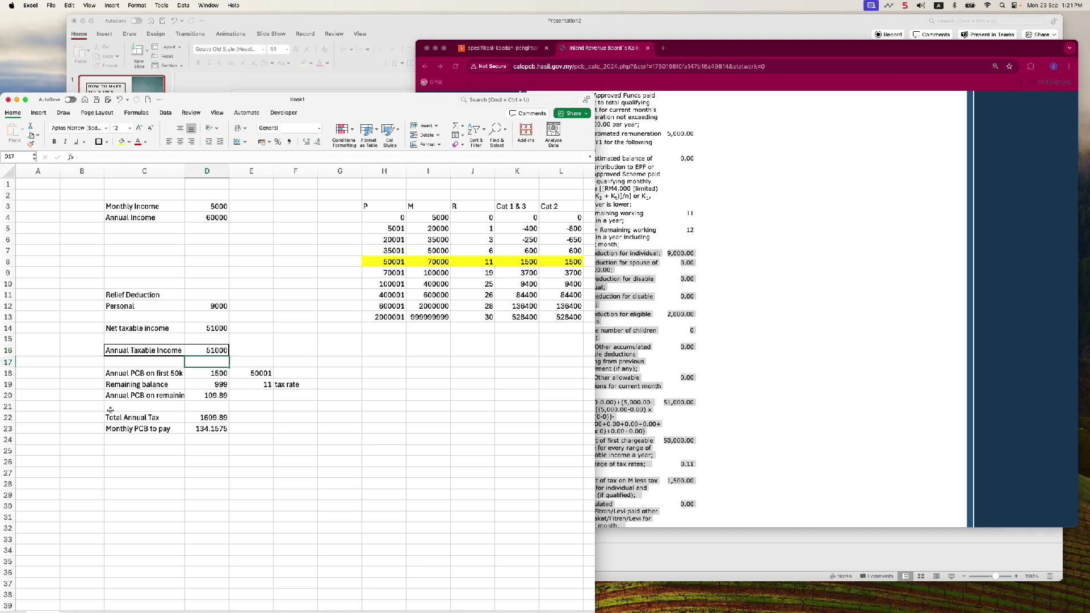
- Review the income and relief sections, and compare the monthly PCB in D23 with the LHDN calculator's January MTD
{"action": "left_click_drag", "start_coordinate": [121, 207], "coordinate": [336, 328]}
{"action": "left_click_drag", "start_coordinate": [133, 291], "coordinate": [274, 306]}
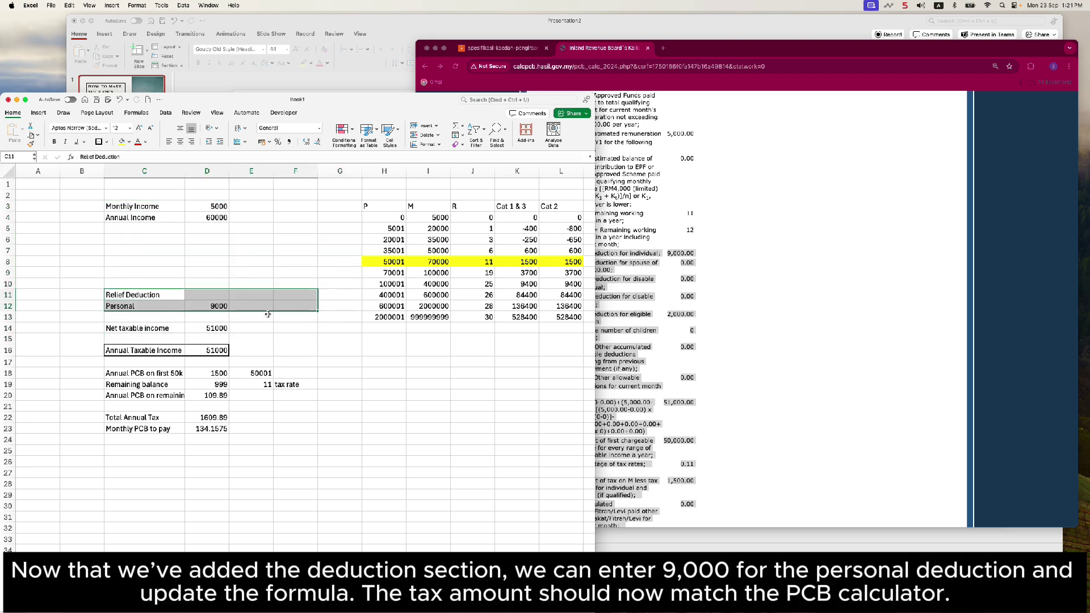
{"action": "left_click", "coordinate": [253, 350]}
{"action": "left_click", "coordinate": [212, 351]}
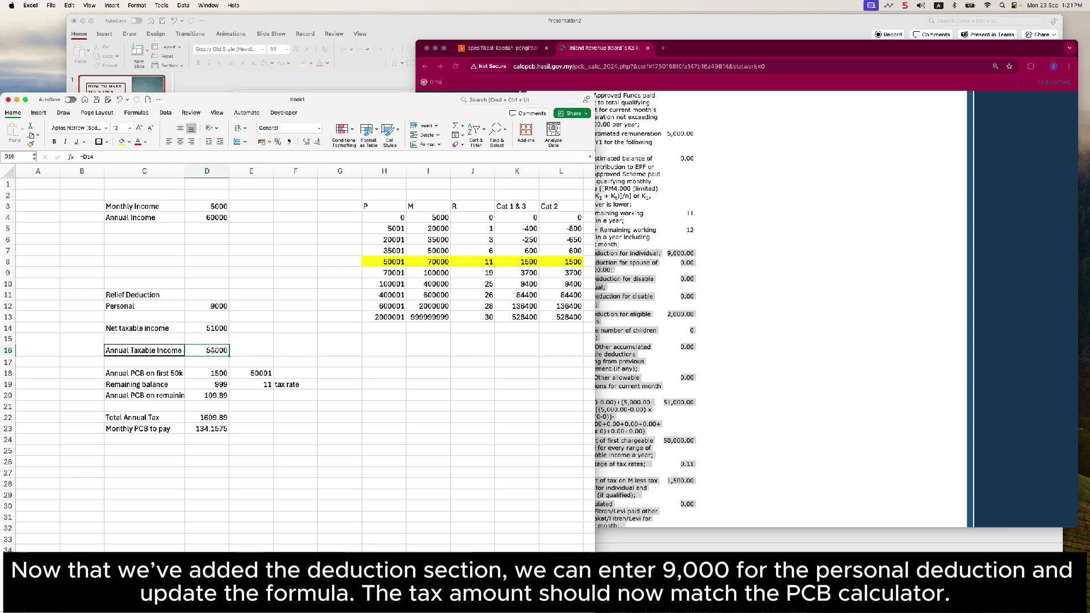
{"action": "left_click", "coordinate": [205, 428]}
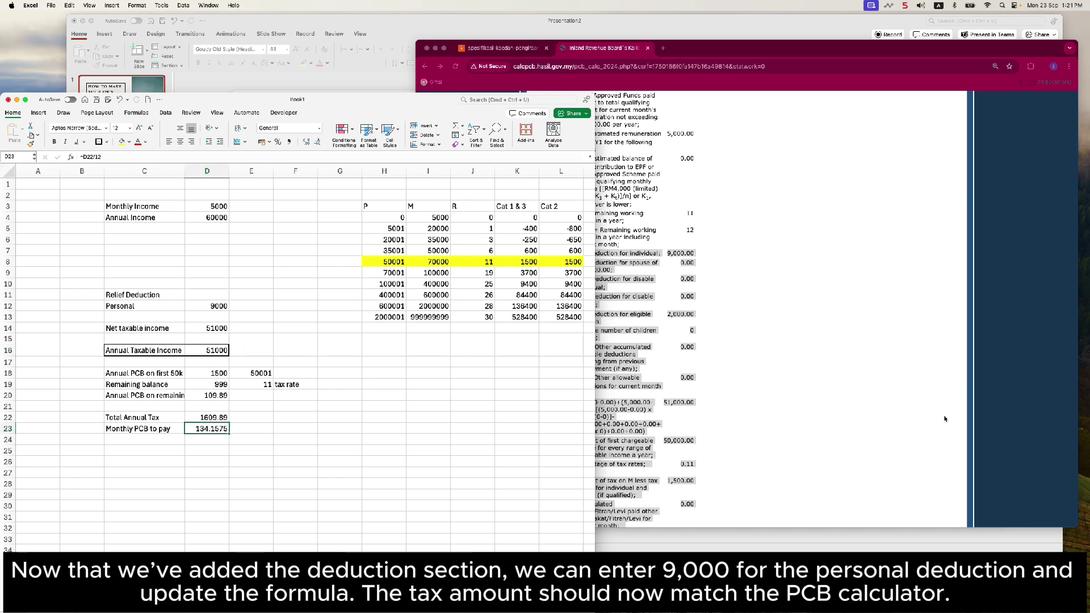
{"action": "left_click", "coordinate": [879, 393]}
{"action": "scroll", "coordinate": [878, 393], "scroll_direction": "down", "scroll_amount": 10}
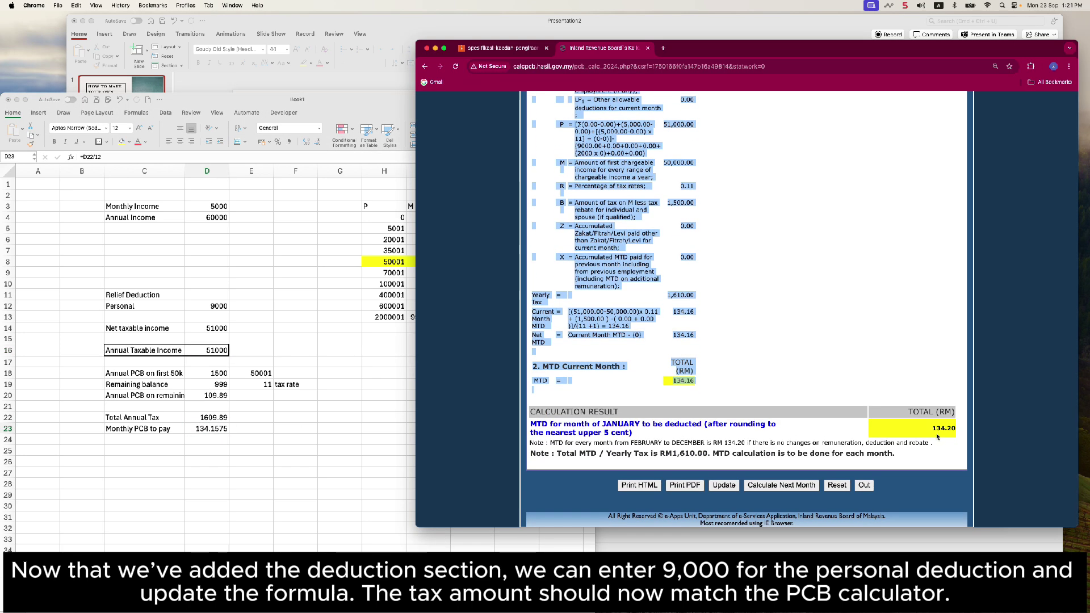
{"action": "left_click", "coordinate": [176, 347]}
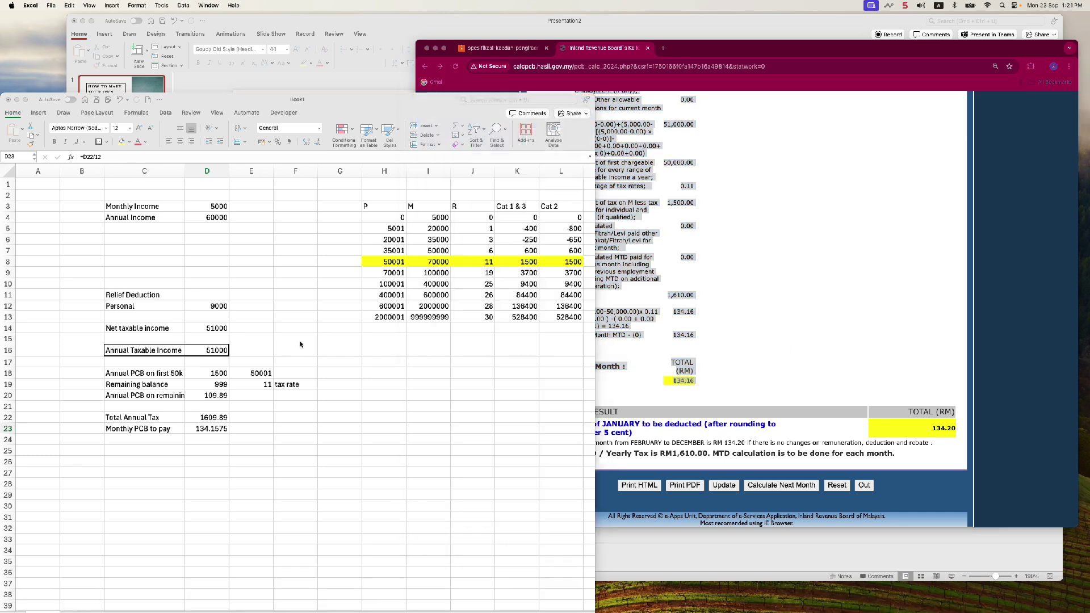
- Fill the tax calculation block B15:F23 with light green
{"action": "left_click_drag", "start_coordinate": [80, 340], "coordinate": [310, 430]}
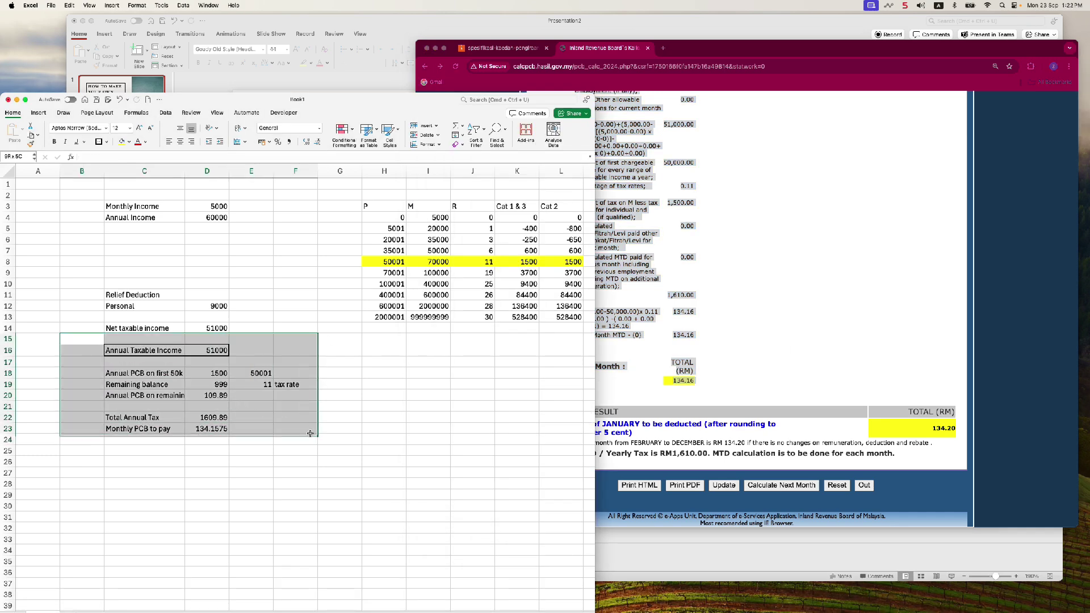
{"action": "left_click", "coordinate": [129, 143]}
{"action": "left_click", "coordinate": [173, 197]}
{"action": "left_click", "coordinate": [396, 400]}
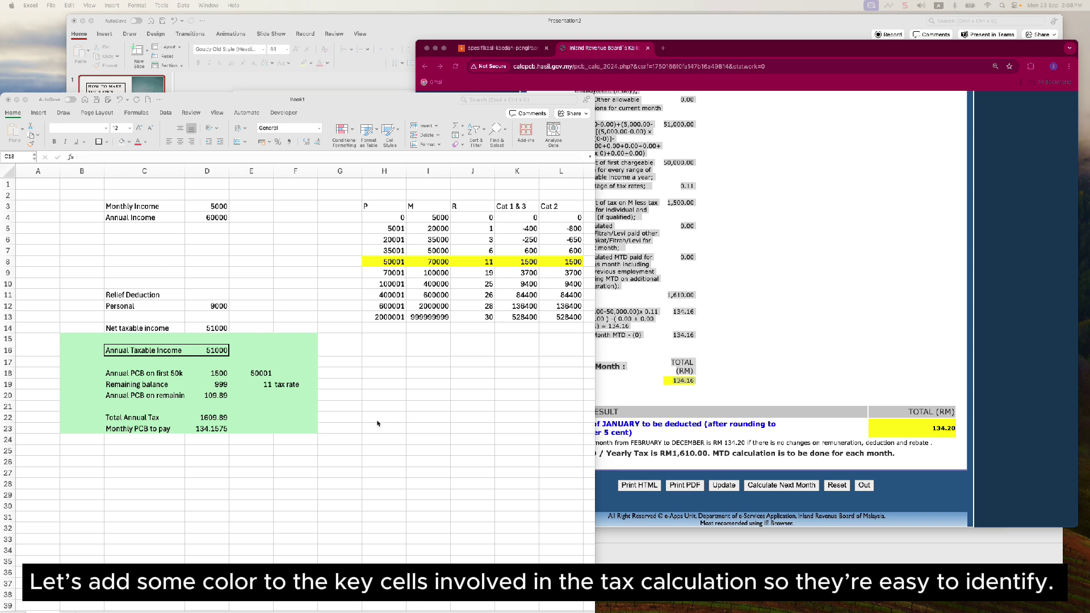
{"action": "left_click", "coordinate": [425, 362]}
- Move the net taxable income row and the green tax calculation block down so they start at row 21
{"action": "left_click_drag", "start_coordinate": [128, 294], "coordinate": [215, 306]}
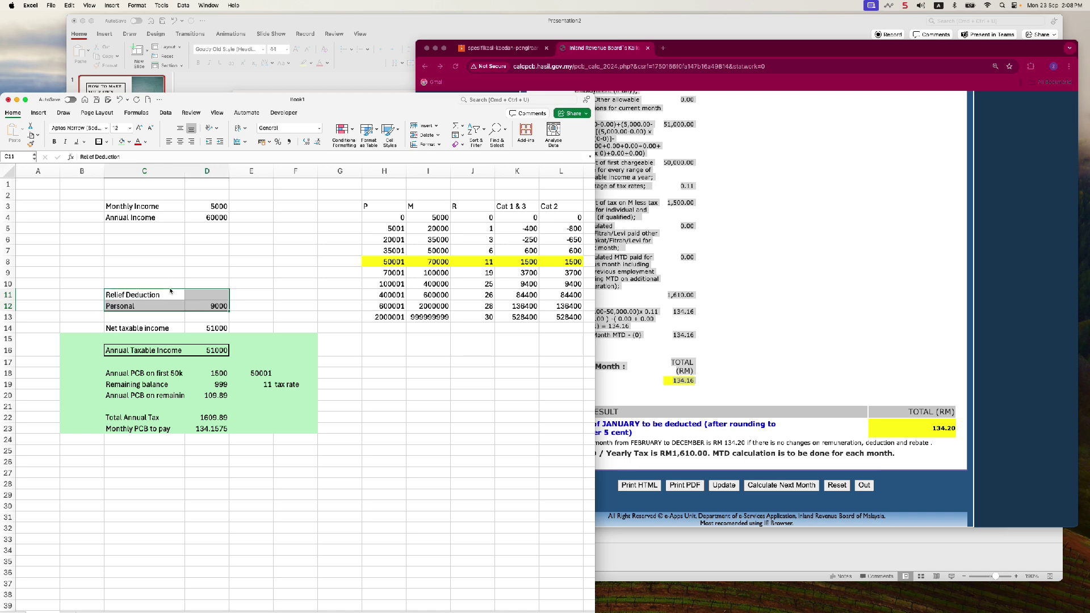
{"action": "left_click", "coordinate": [305, 287]}
{"action": "left_click_drag", "start_coordinate": [76, 328], "coordinate": [292, 511]}
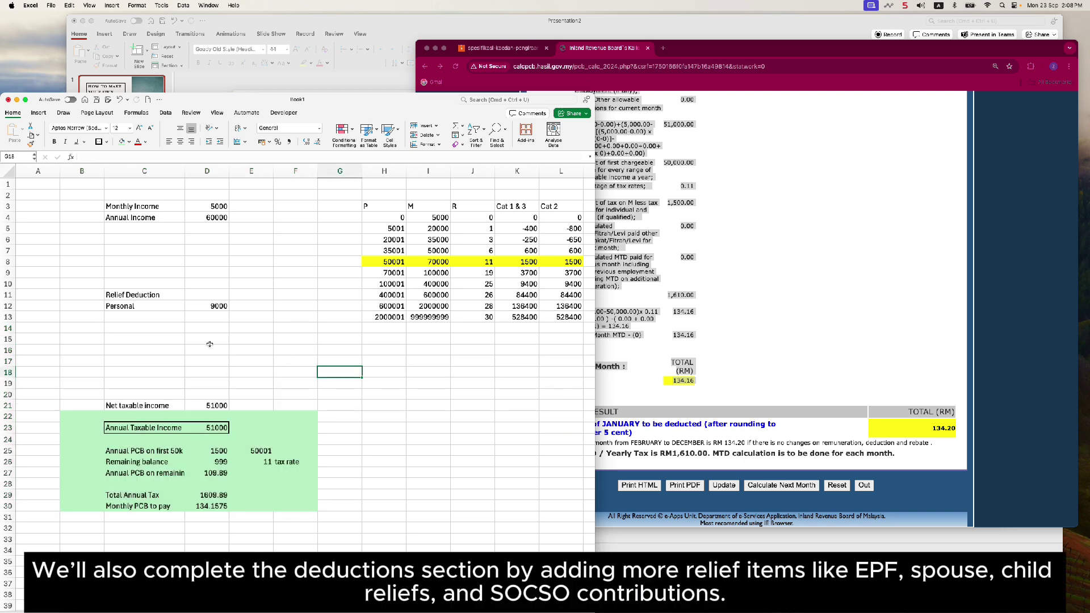
- Add the relief labels "EPF" in C13 and "Spouse" in C14 below Personal
{"action": "left_click", "coordinate": [170, 318]}
{"action": "type", "text": "EOF"}
{"action": "key", "text": "BackSpace"}
{"action": "key", "text": "BackSpace"}
{"action": "type", "text": "PF"}
{"action": "key", "text": "Return"}
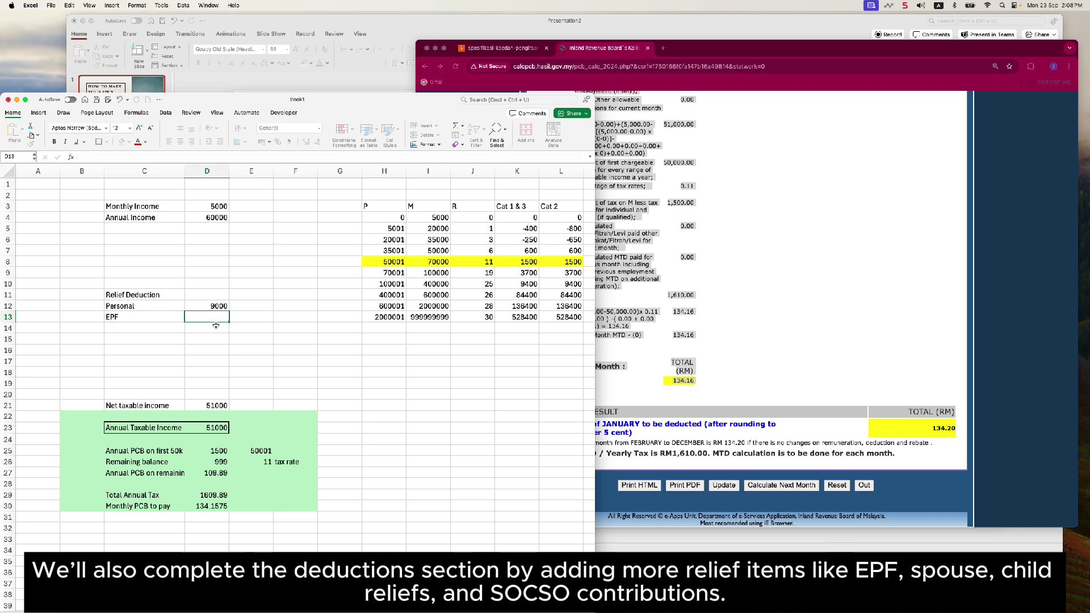
{"action": "key", "text": "Up"}
{"action": "key", "text": "Down"}
{"action": "type", "text": "Spouse"}
{"action": "key", "text": "Return"}
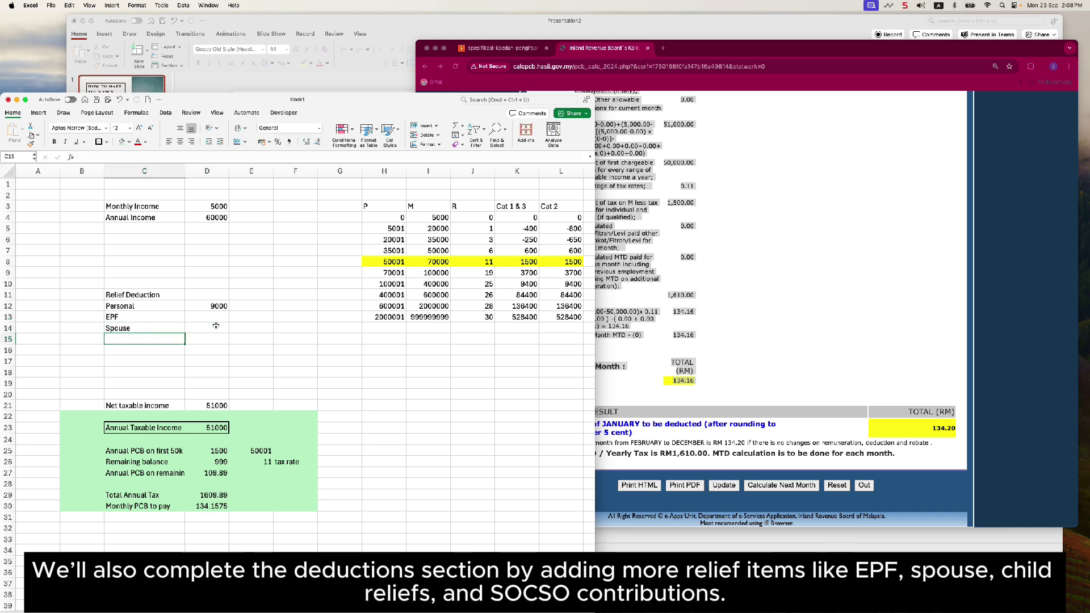
- Add the relief labels "Child" in C15 and "SOCSO" in C16
{"action": "type", "text": "Child"}
{"action": "key", "text": "Return"}
{"action": "type", "text": "SOCSO"}
{"action": "key", "text": "Tab"}
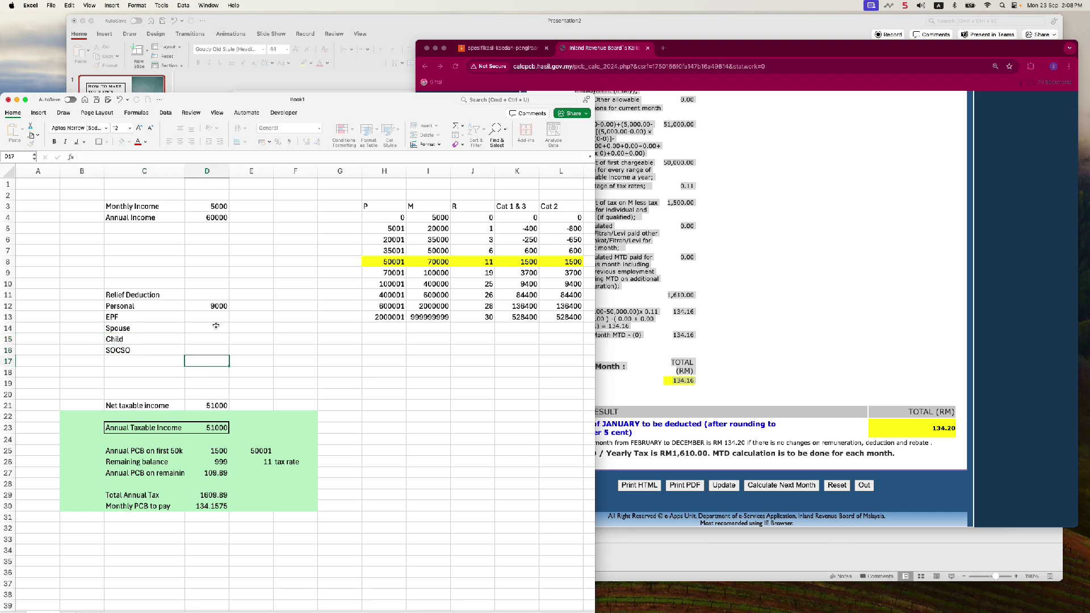
- Apply a top and double bottom border to D17 below the relief amounts
{"action": "key", "text": "Down"}
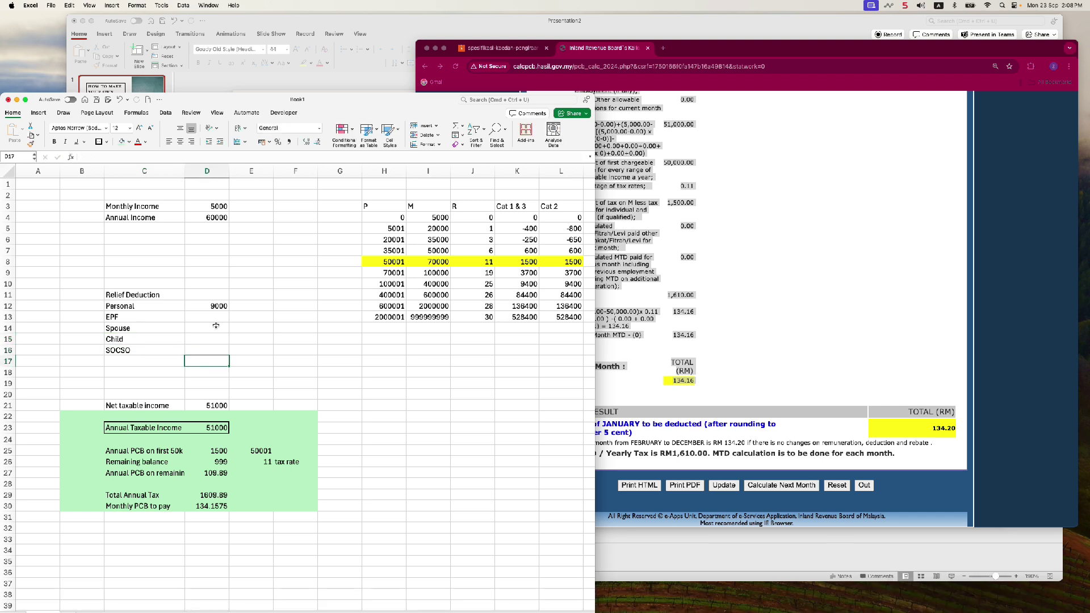
{"action": "left_click", "coordinate": [106, 142]}
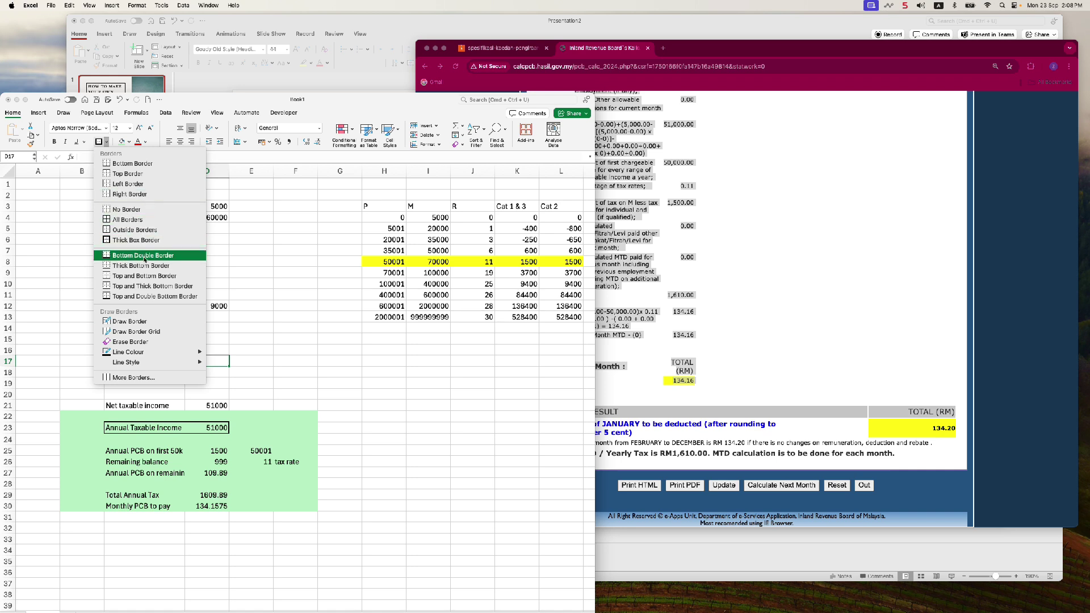
{"action": "left_click", "coordinate": [142, 296]}
{"action": "left_click", "coordinate": [278, 339]}
- Total the relief amounts in D17 with =SUM(D12:D16)
{"action": "left_click", "coordinate": [209, 363]}
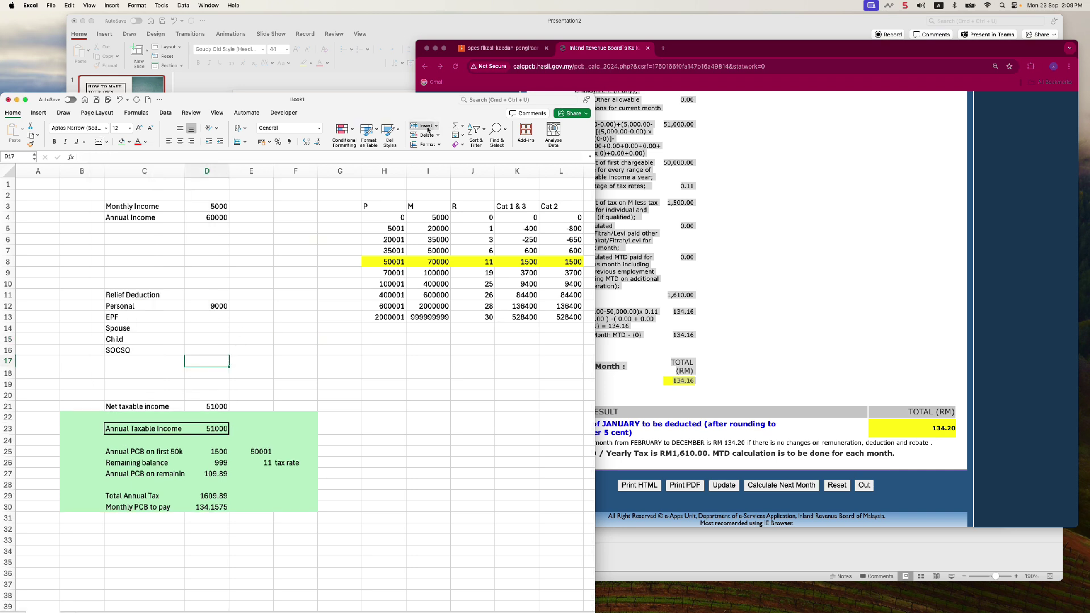
{"action": "left_click", "coordinate": [455, 126]}
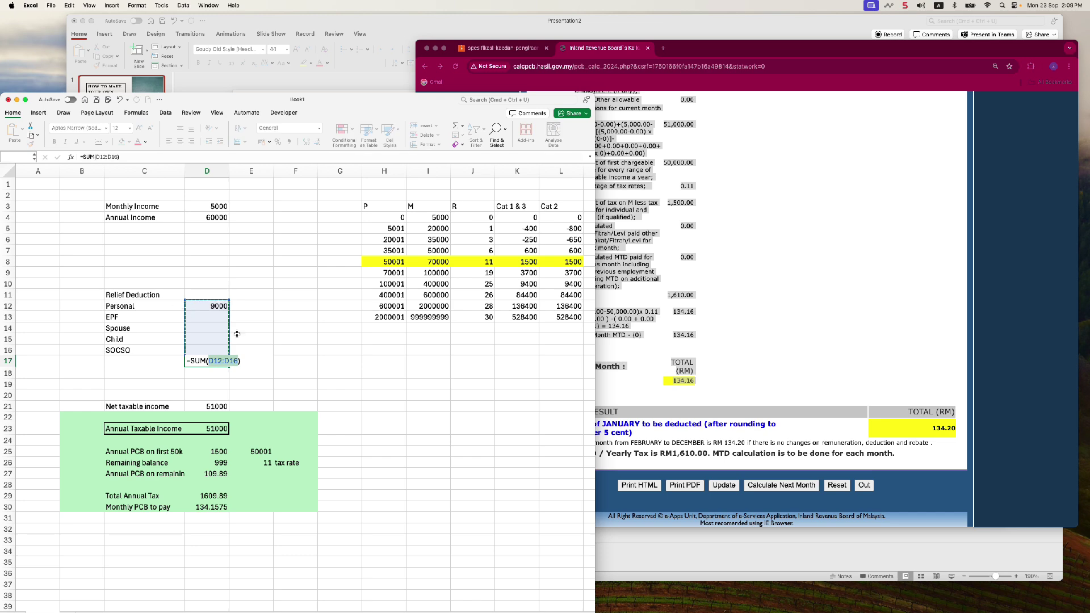
{"action": "key", "text": "Return"}
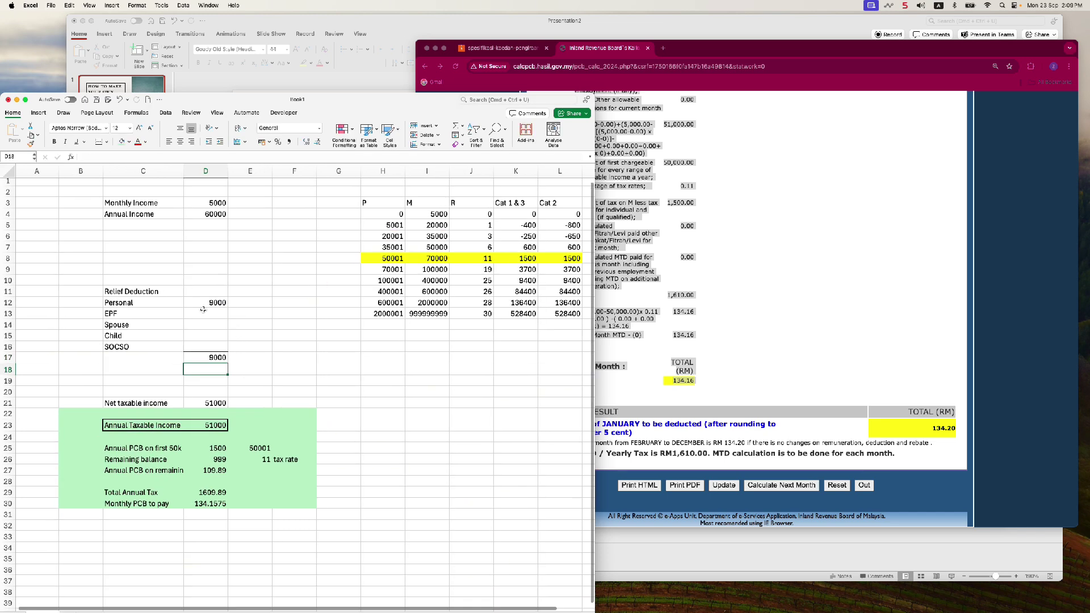
- Enter 4000 as the EPF relief in D13
{"action": "left_click", "coordinate": [219, 315]}
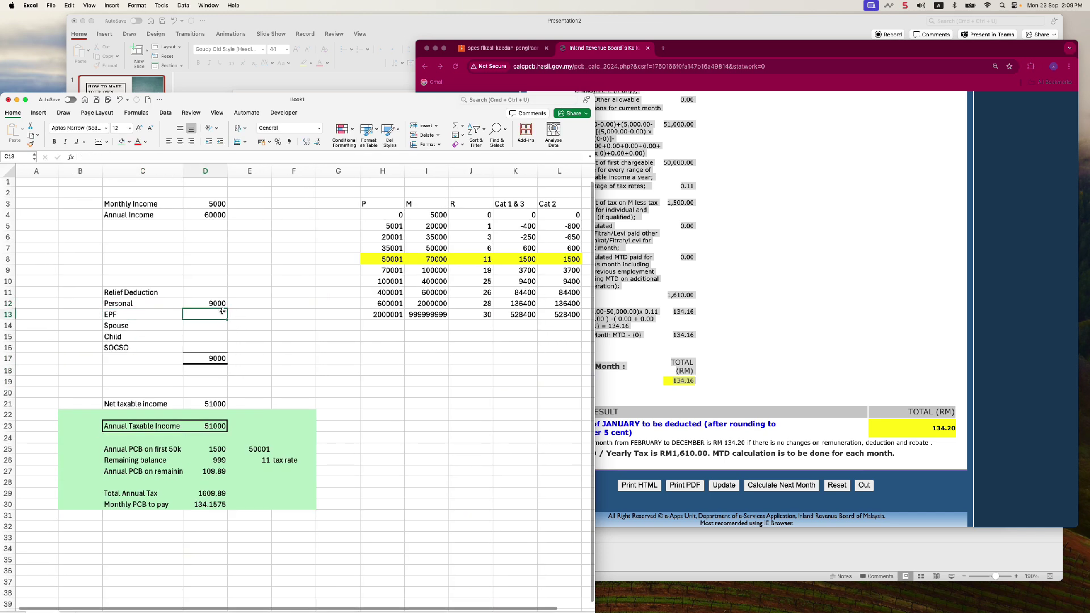
{"action": "type", "text": "4000"}
{"action": "key", "text": "Return"}
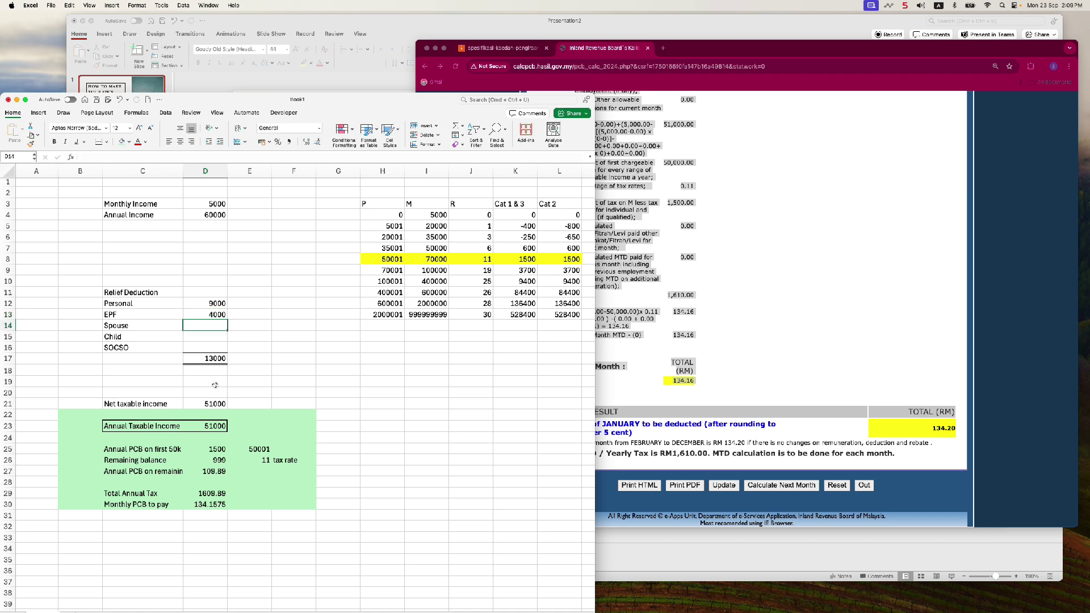
- Change the net taxable income formula in D21 to subtract the relief total from annual income, =D4-D17
{"action": "left_click", "coordinate": [214, 403]}
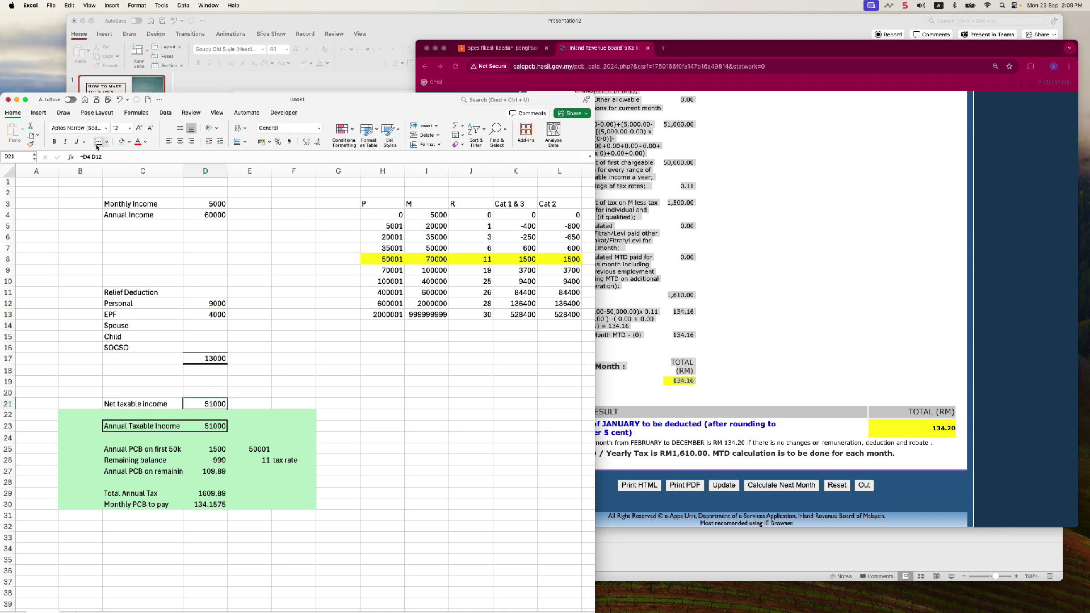
{"action": "double_click", "coordinate": [215, 403]}
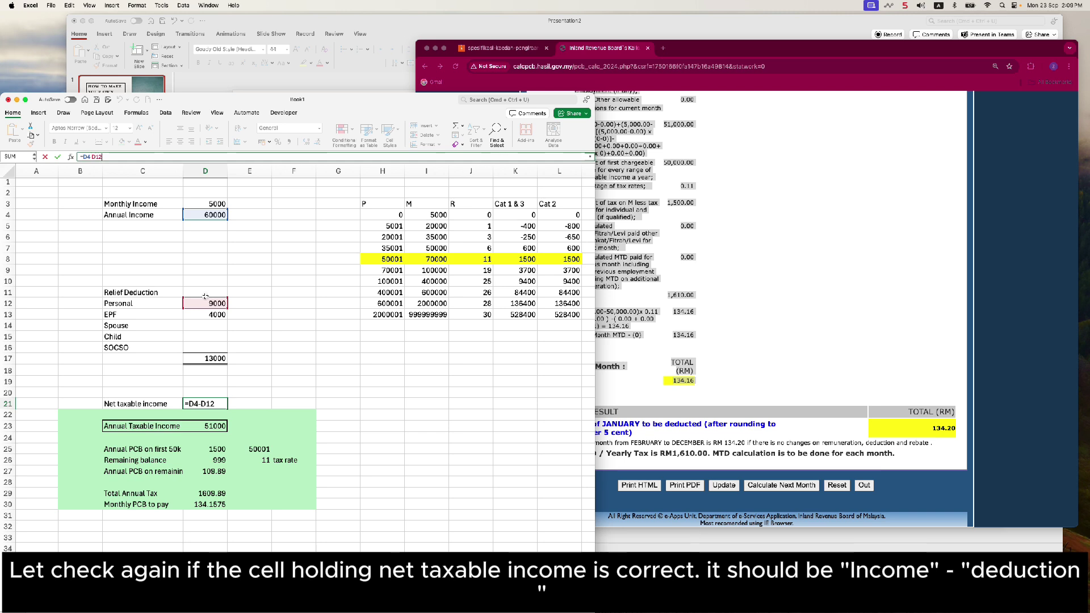
{"action": "left_click_drag", "start_coordinate": [105, 157], "coordinate": [91, 155]}
{"action": "key", "text": "BackSpace"}
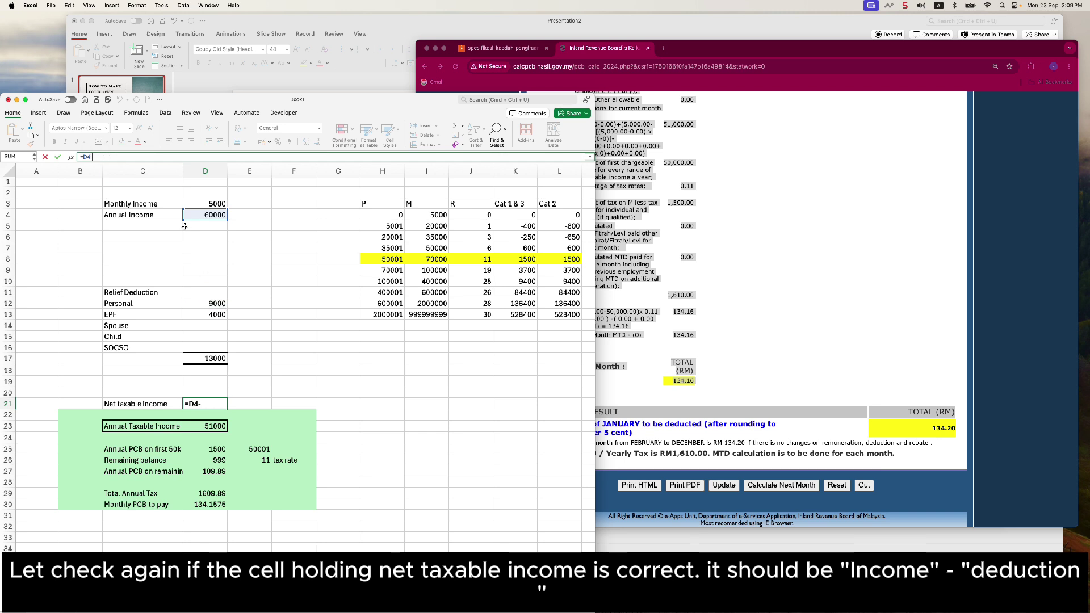
{"action": "left_click", "coordinate": [210, 358]}
{"action": "key", "text": "Return"}
- Enter test relief amounts of 2000 for Spouse and 2000 for Child
{"action": "left_click", "coordinate": [202, 328]}
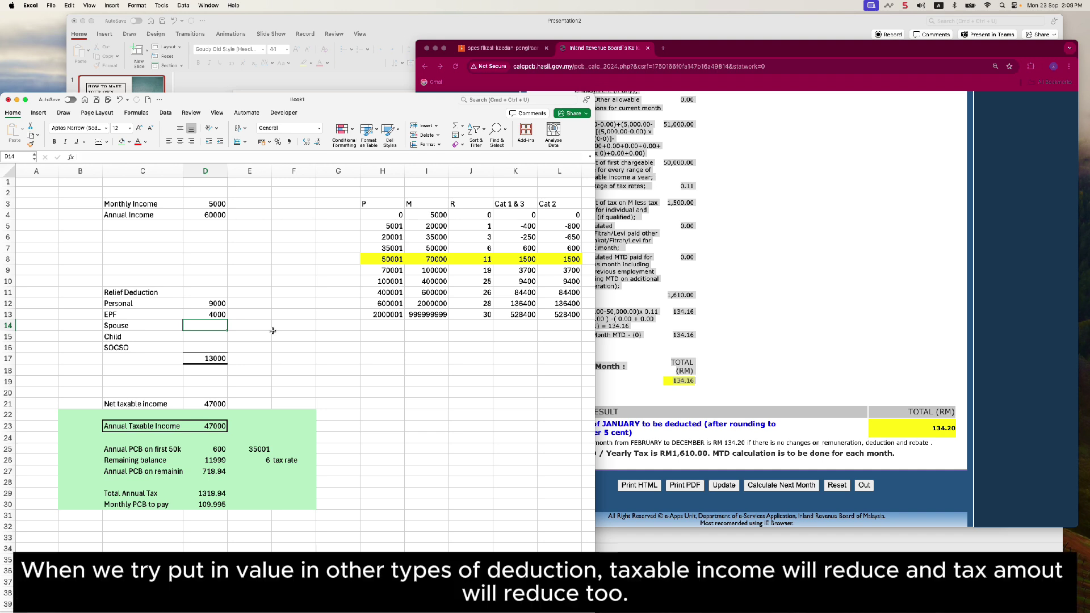
{"action": "type", "text": "2000"}
{"action": "key", "text": "Return"}
{"action": "type", "text": "2000"}
{"action": "key", "text": "Return"}
{"action": "key", "text": "Return"}
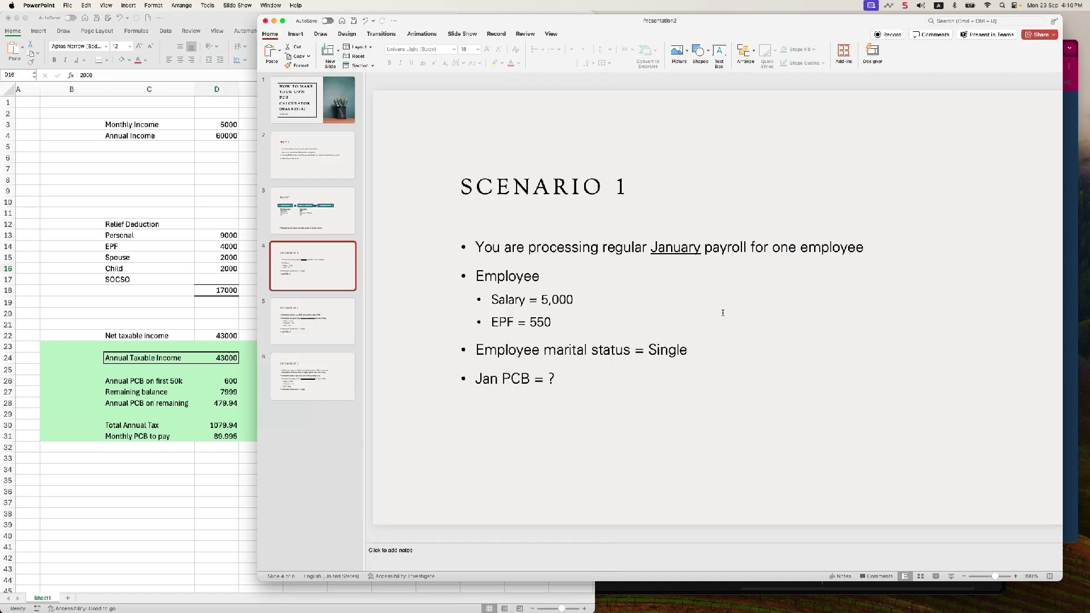
- Switch to PowerPoint and review the Scenario 1 slide's payroll month, salary, EPF, marital status and January PCB question
{"action": "key", "text": "super+Tab"}
{"action": "left_click_drag", "start_coordinate": [463, 186], "coordinate": [591, 187]}
{"action": "left_click_drag", "start_coordinate": [503, 247], "coordinate": [697, 248]}
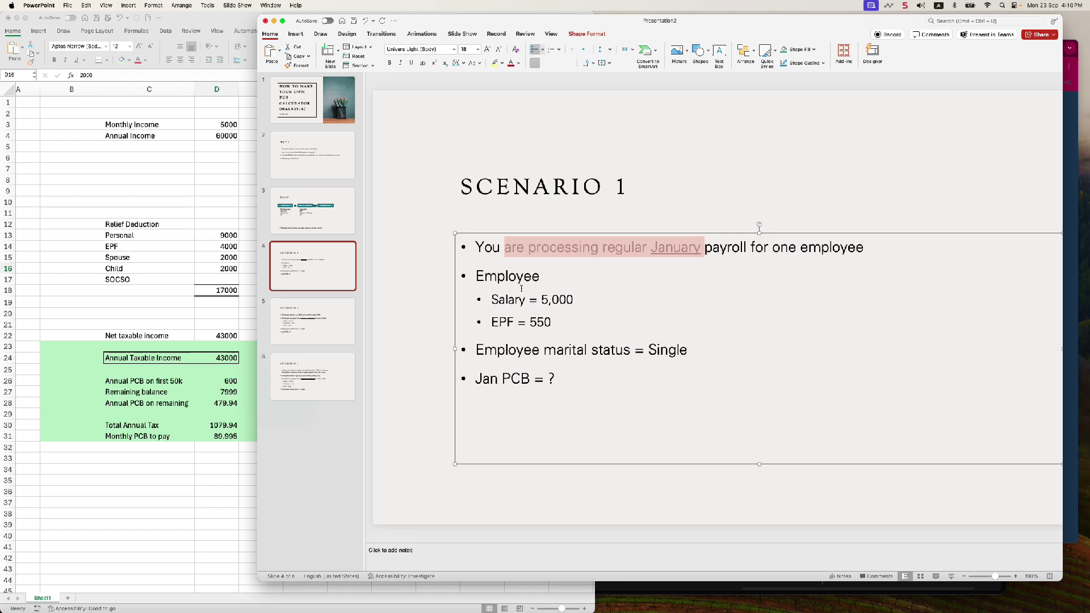
{"action": "left_click", "coordinate": [559, 375]}
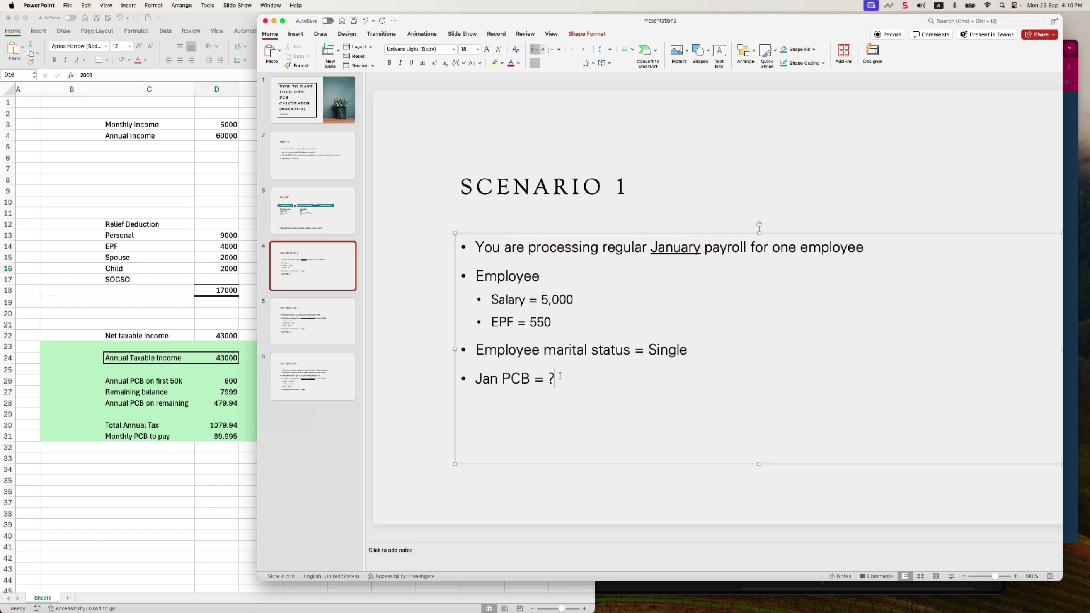
- Return to Excel and clear the EPF, Spouse and Child relief amounts in D14:D16
{"action": "left_click", "coordinate": [219, 308]}
{"action": "left_click", "coordinate": [217, 250]}
{"action": "scroll", "coordinate": [255, 248], "scroll_direction": "left", "scroll_amount": 2}
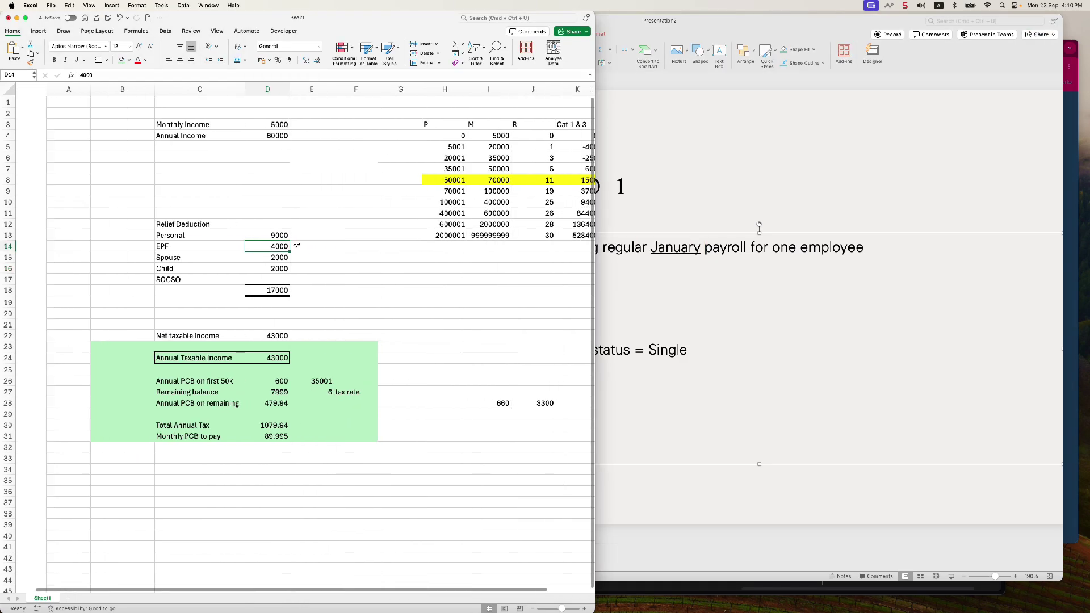
{"action": "key", "text": "Delete"}
{"action": "key", "text": "Down"}
{"action": "key", "text": "Delete"}
{"action": "key", "text": "Down"}
{"action": "key", "text": "Delete"}
{"action": "key", "text": "Down"}
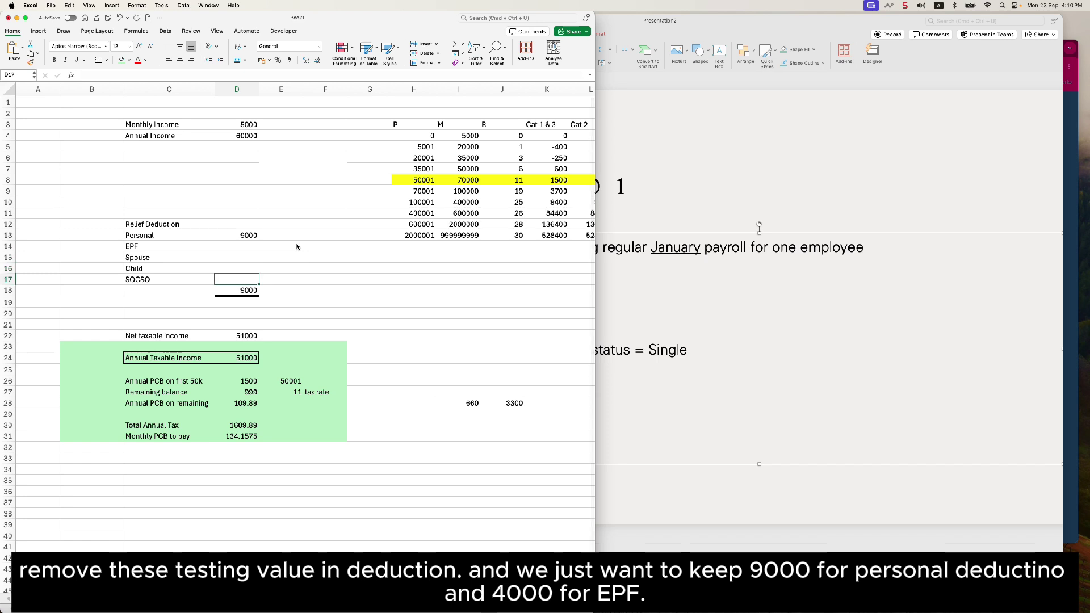
- Check the Scenario 1 slide and enter 4000 as the EPF relief in D14 of the worksheet
{"action": "left_click", "coordinate": [255, 249]}
{"action": "key", "text": "super+Tab"}
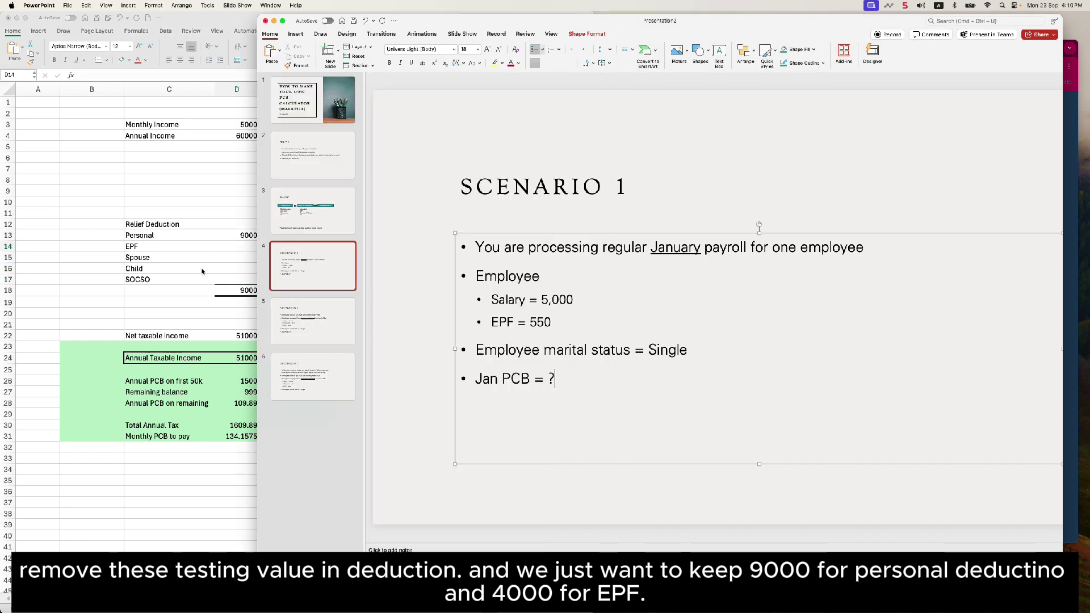
{"action": "left_click", "coordinate": [232, 248]}
{"action": "type", "text": "00"}
{"action": "key", "text": "Return"}
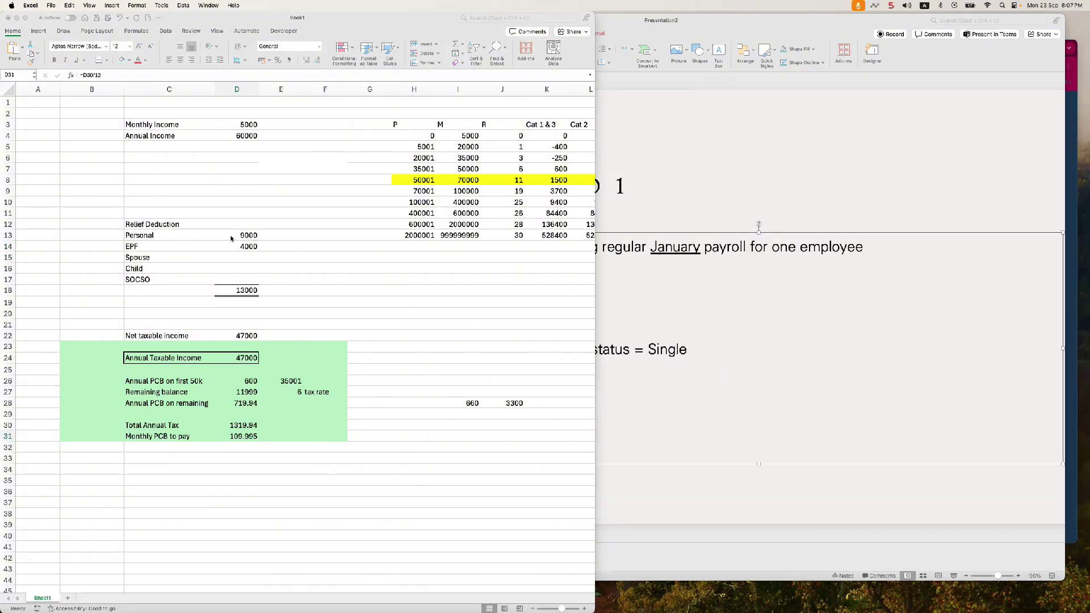
- Check the reliefs and monthly PCB, then complete the Jan PCB line on the PowerPoint Scenario 1 slide with "110 (after rounding)"
{"action": "left_click", "coordinate": [231, 239]}
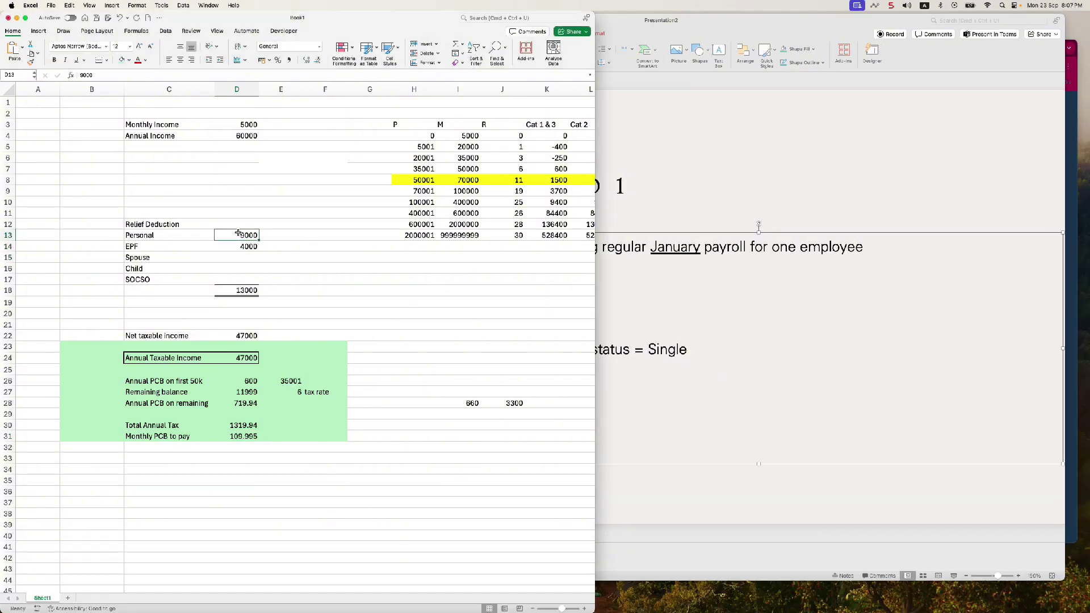
{"action": "left_click", "coordinate": [246, 246]}
{"action": "left_click", "coordinate": [237, 436]}
{"action": "key", "text": "super+Tab"}
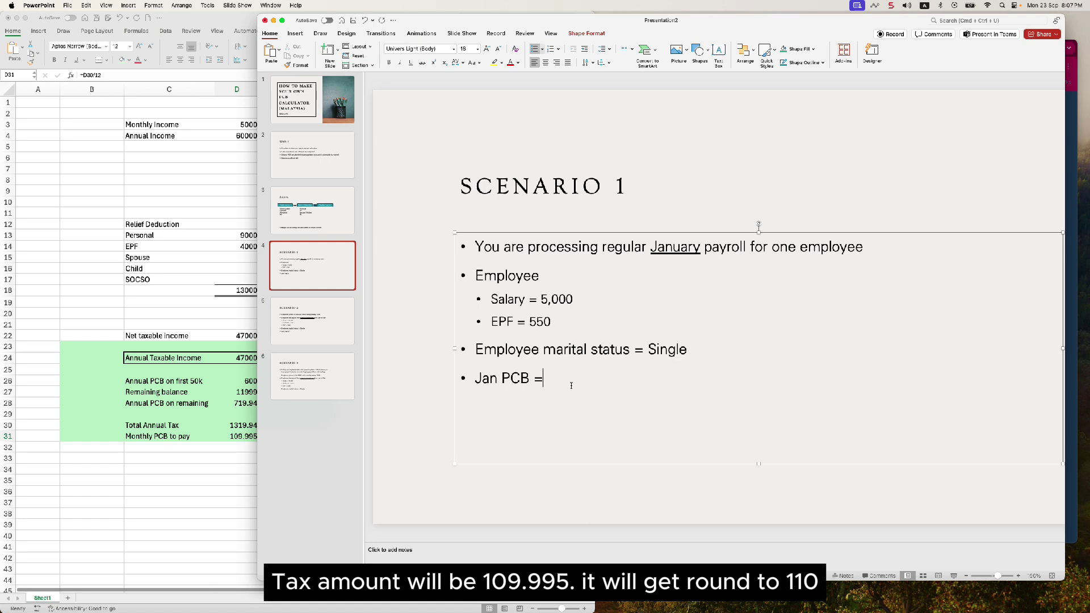
{"action": "type", "text": "110"}
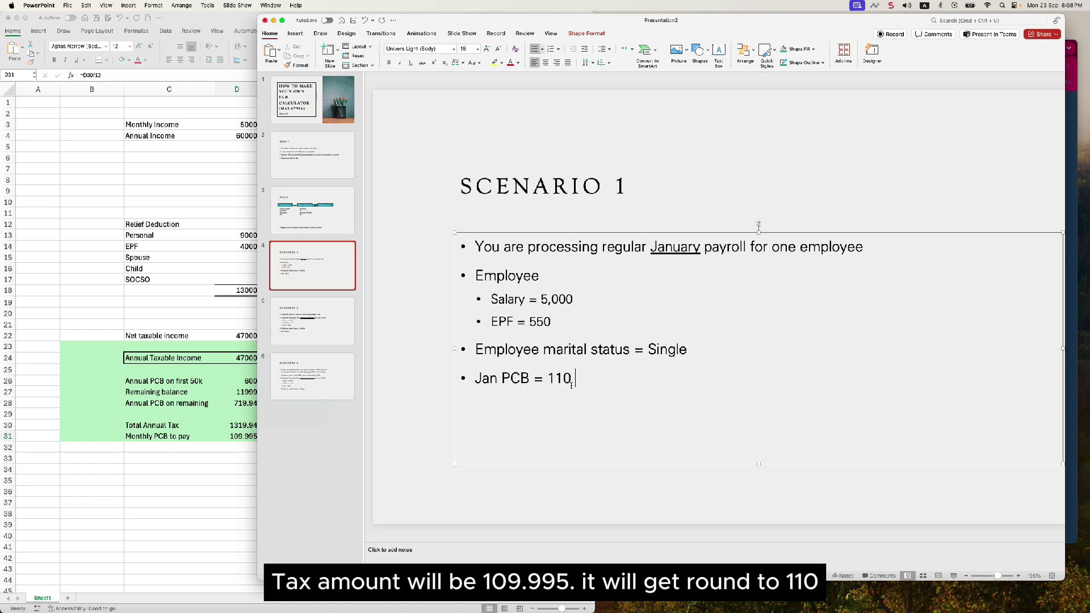
{"action": "type", "text": " (after rounding)"}
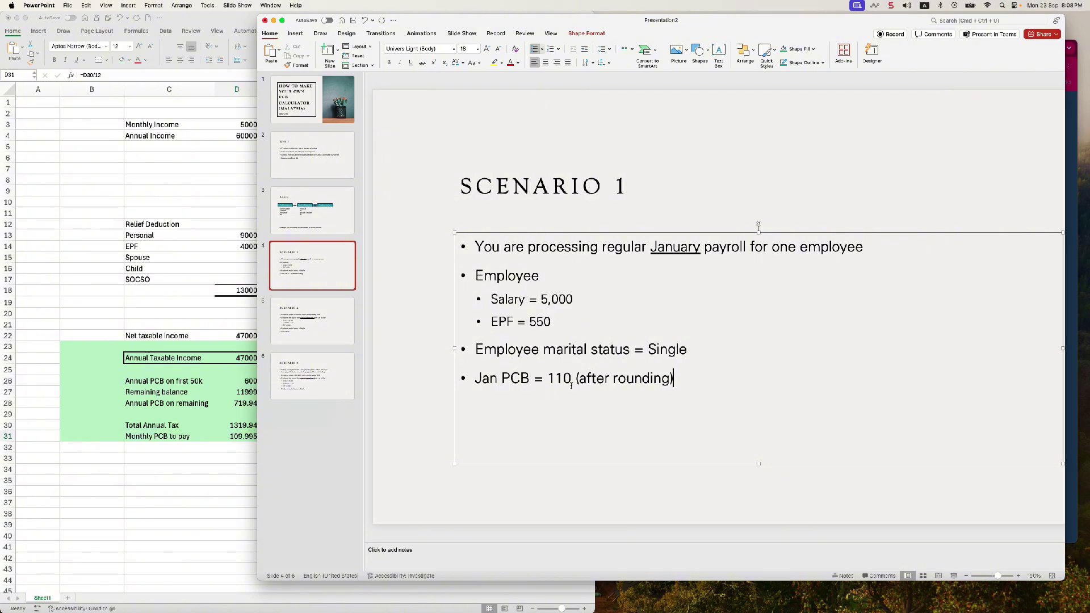
{"action": "left_click", "coordinate": [546, 378]}
{"action": "left_click_drag", "start_coordinate": [546, 378], "coordinate": [572, 378]}
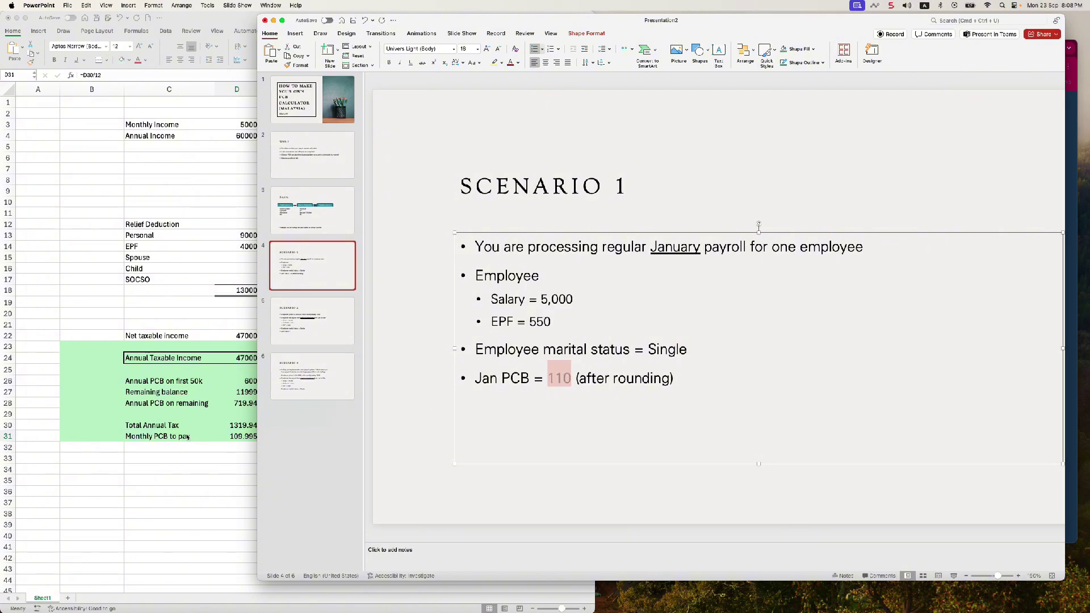
- Switch to the LHDN PCB calculator in Chrome and reopen the calculated entry's form for updating
{"action": "key", "text": "super+Tab"}
{"action": "key", "text": "super+Tab"}
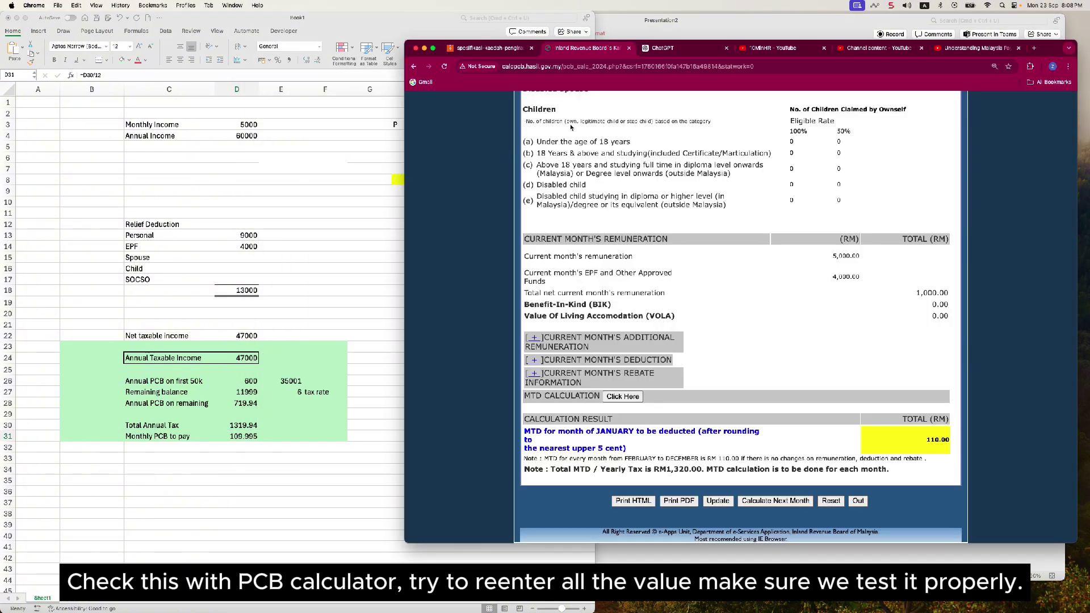
{"action": "scroll", "coordinate": [644, 228], "scroll_direction": "up", "scroll_amount": 5}
{"action": "scroll", "coordinate": [644, 229], "scroll_direction": "down", "scroll_amount": 5}
{"action": "scroll", "coordinate": [643, 229], "scroll_direction": "up", "scroll_amount": 1}
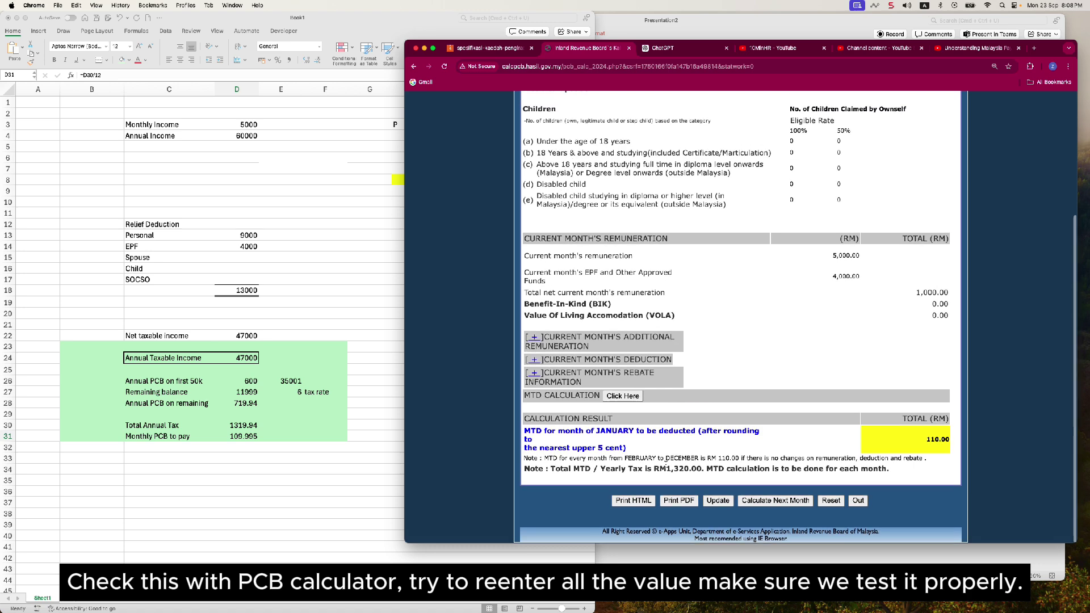
{"action": "left_click", "coordinate": [728, 505]}
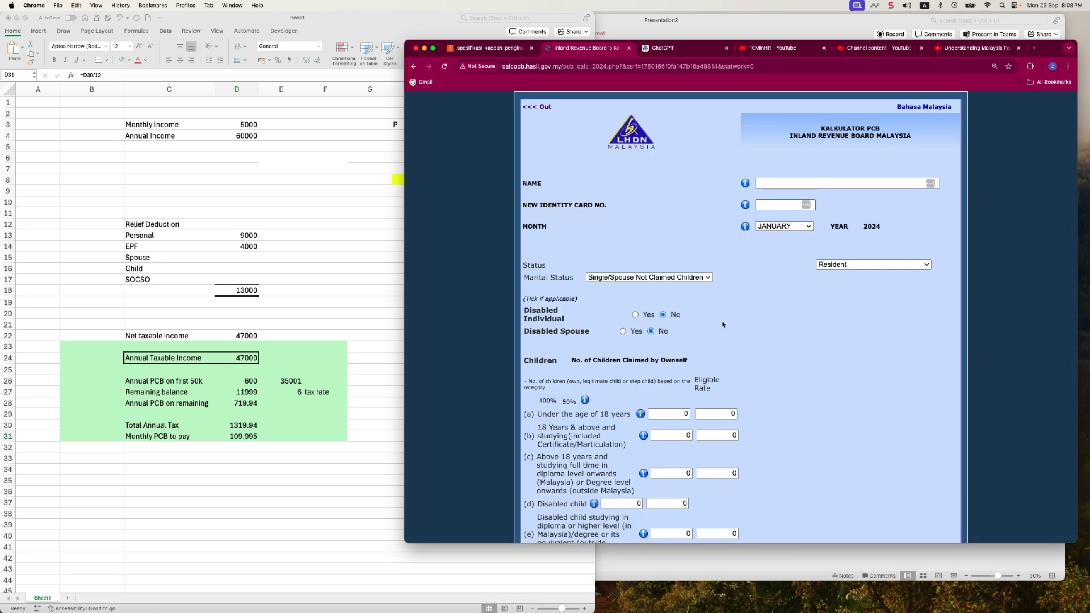
- Check the current month's remuneration of 5000.00 and EPF of 4000.00, and recalculate the MTD
{"action": "scroll", "coordinate": [723, 325], "scroll_direction": "down", "scroll_amount": 5}
{"action": "scroll", "coordinate": [723, 325], "scroll_direction": "down", "scroll_amount": 1}
{"action": "left_click_drag", "start_coordinate": [628, 303], "coordinate": [715, 307]}
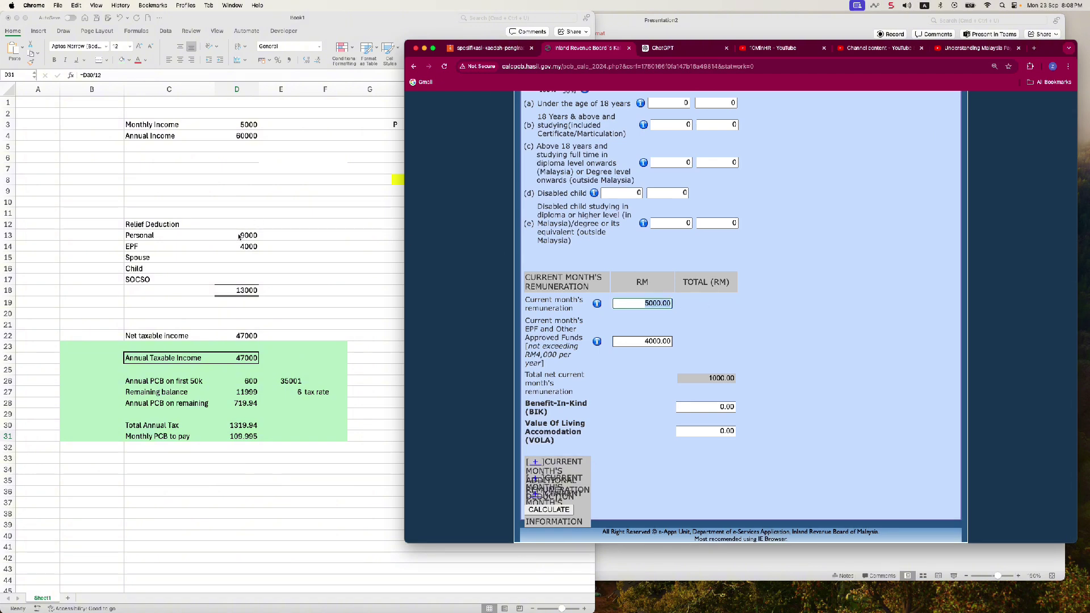
{"action": "left_click_drag", "start_coordinate": [658, 343], "coordinate": [666, 344]}
{"action": "key", "text": "Return"}
- Compare the calculator's January MTD with the worksheet's monthly PCB in D31
{"action": "scroll", "coordinate": [799, 393], "scroll_direction": "down", "scroll_amount": 2}
{"action": "left_click_drag", "start_coordinate": [930, 451], "coordinate": [953, 452]}
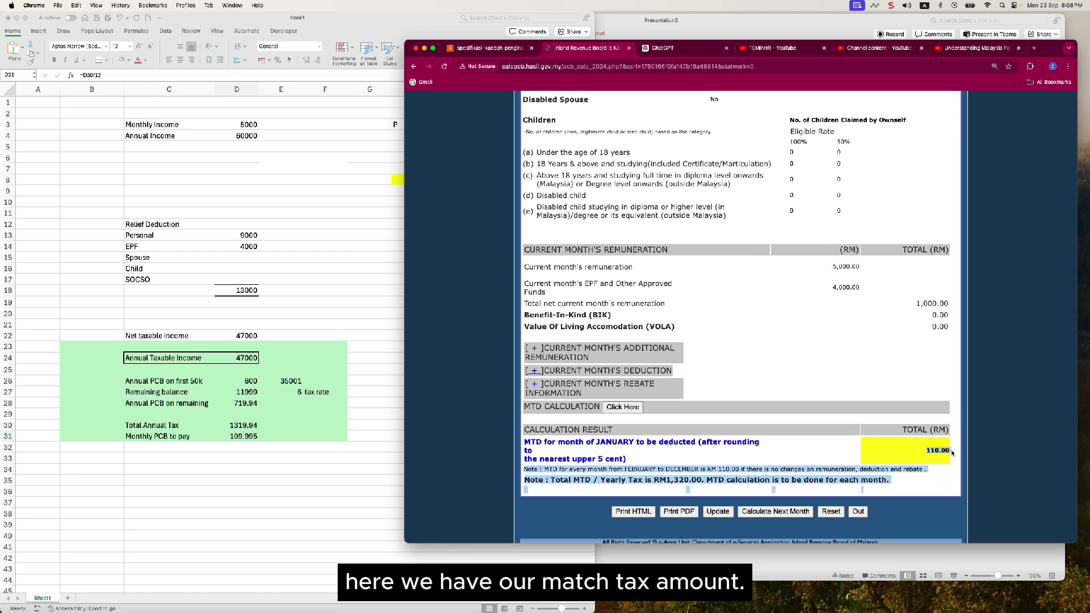
{"action": "left_click", "coordinate": [949, 452]}
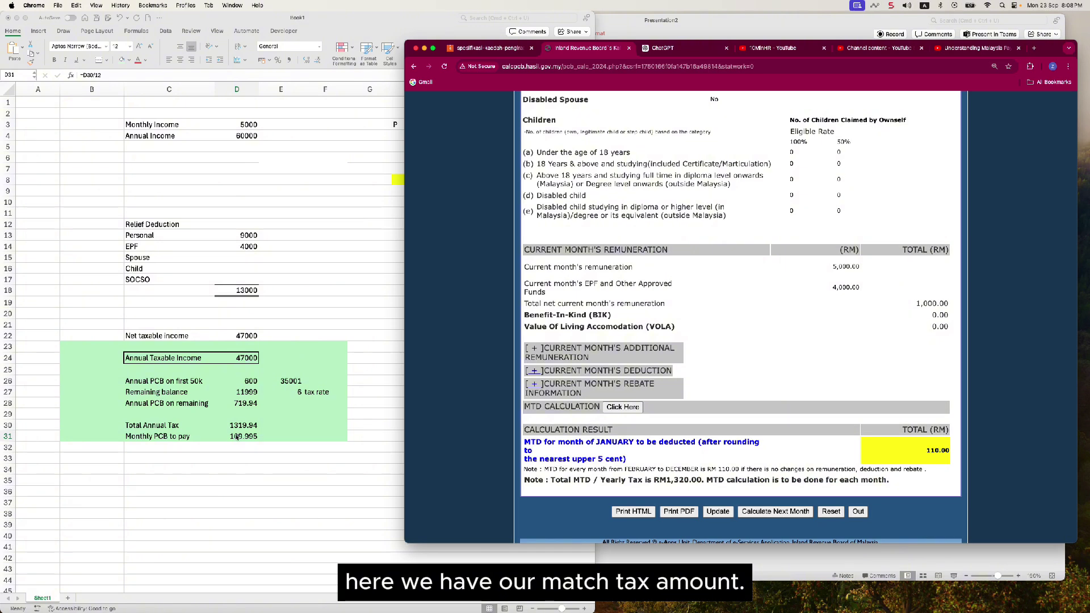